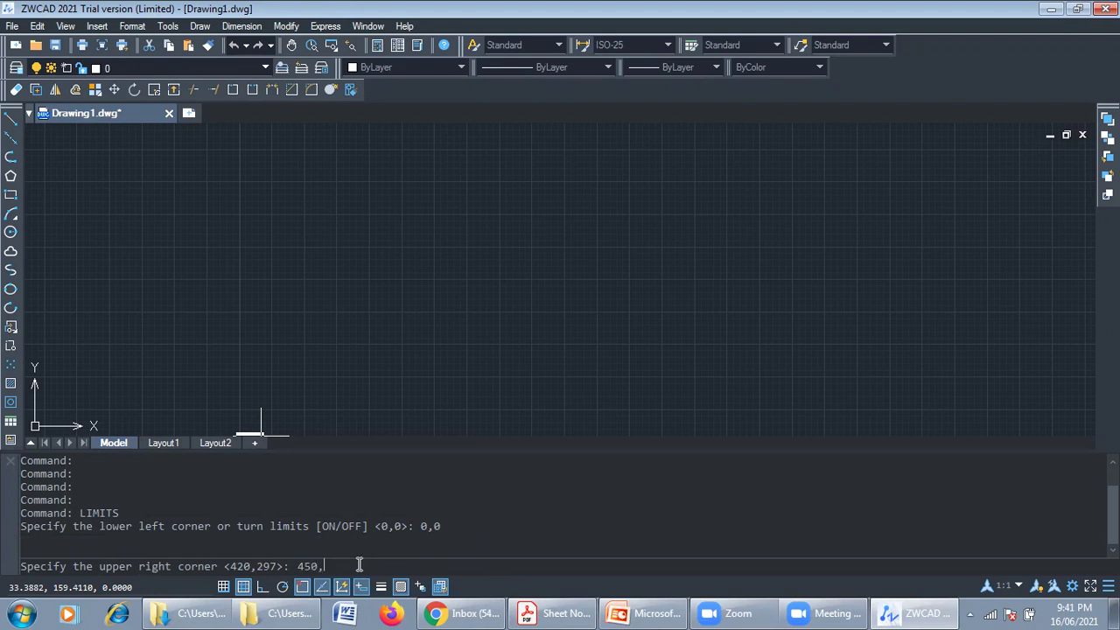
Set the upper right corner of the drawing limits to 450,300.
type("00")
key("Return")
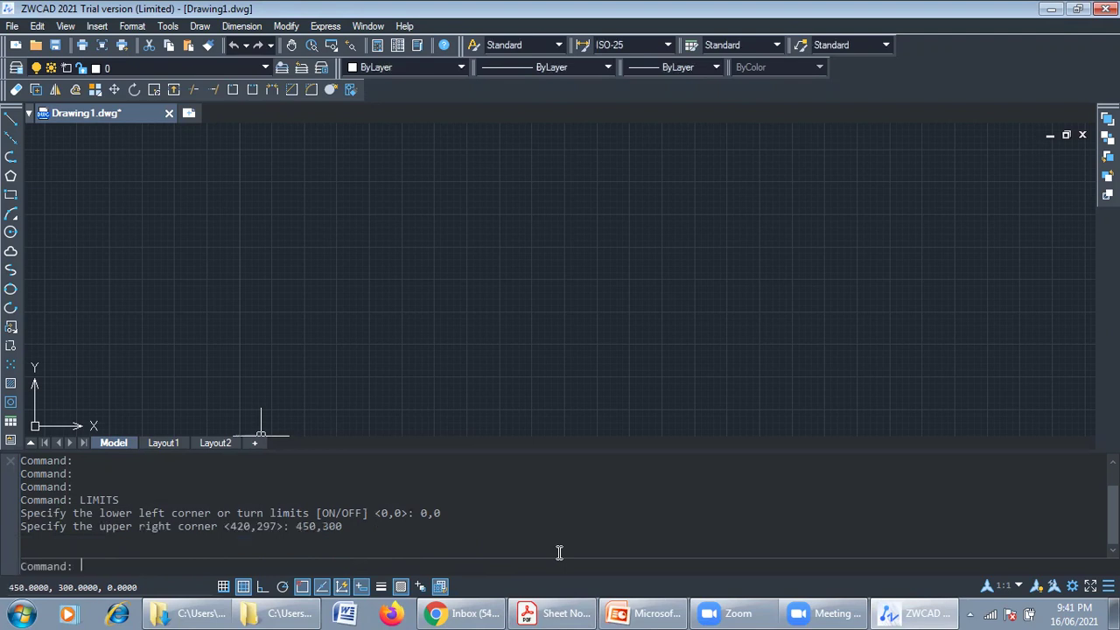
Draw a rectangle from corner 0,0 to opposite corner 600,400 as the sheet border.
scroll(311, 232, "down", 1)
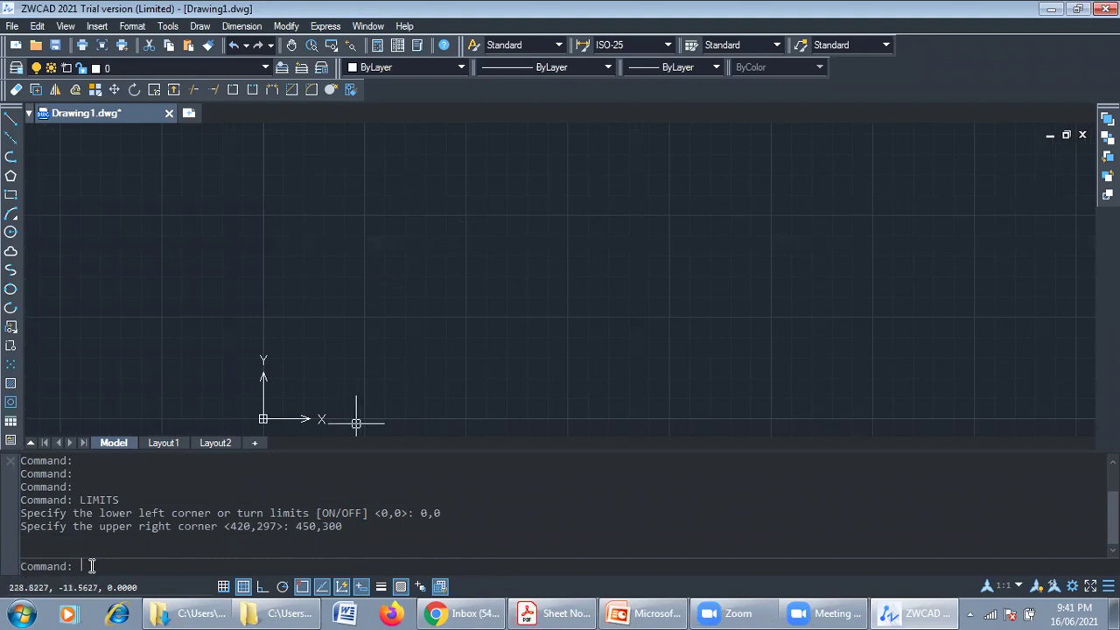
type("REct")
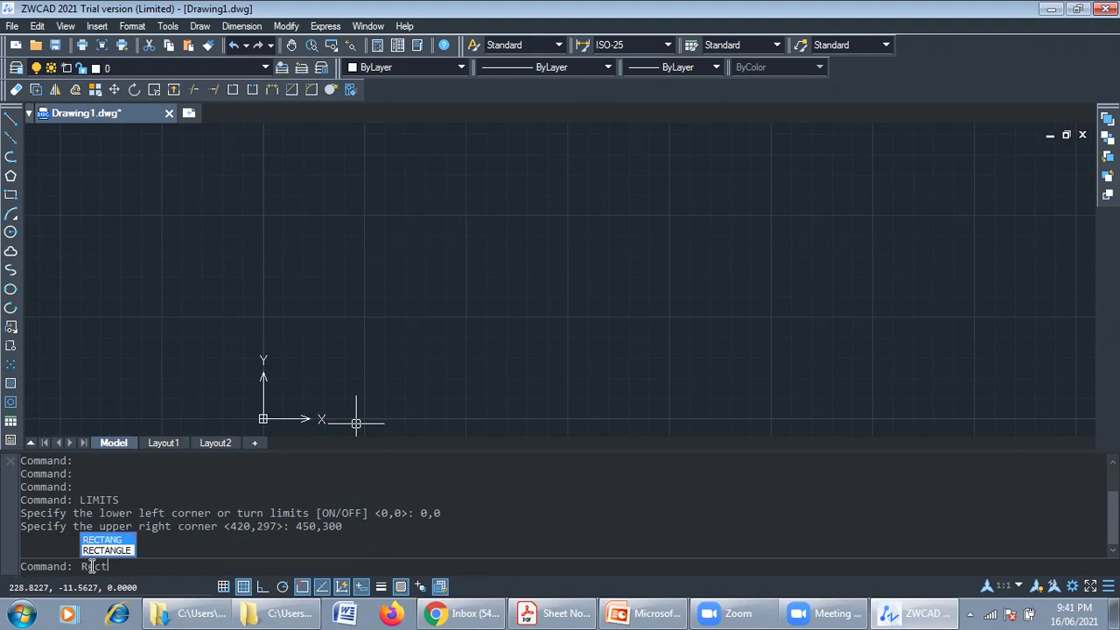
key("Return")
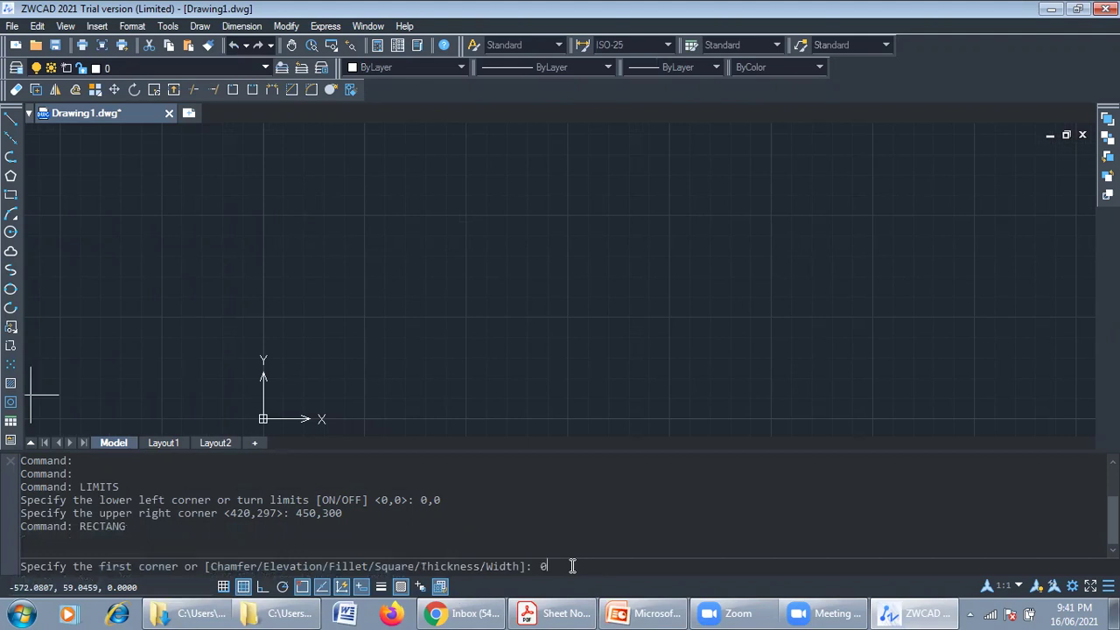
type("0,0")
key("Return")
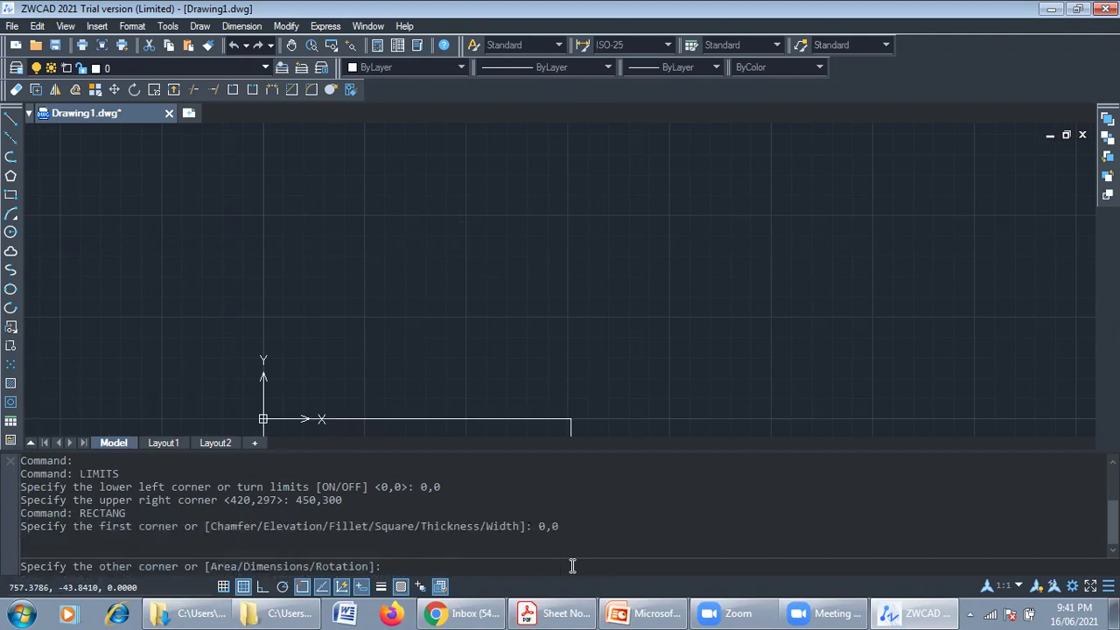
type("600")
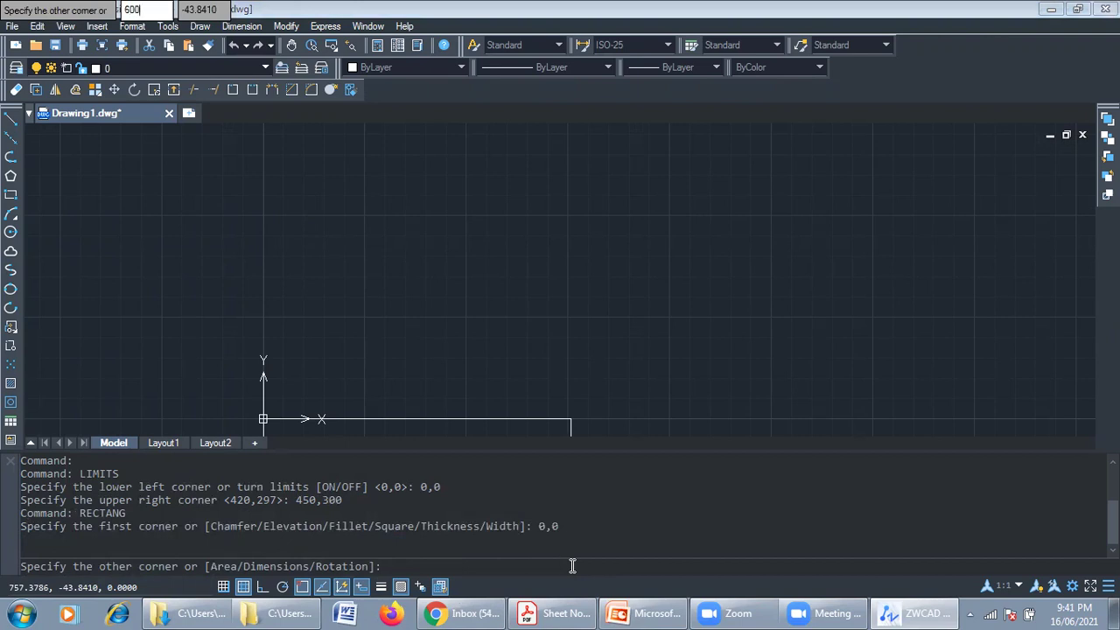
left_click(564, 570)
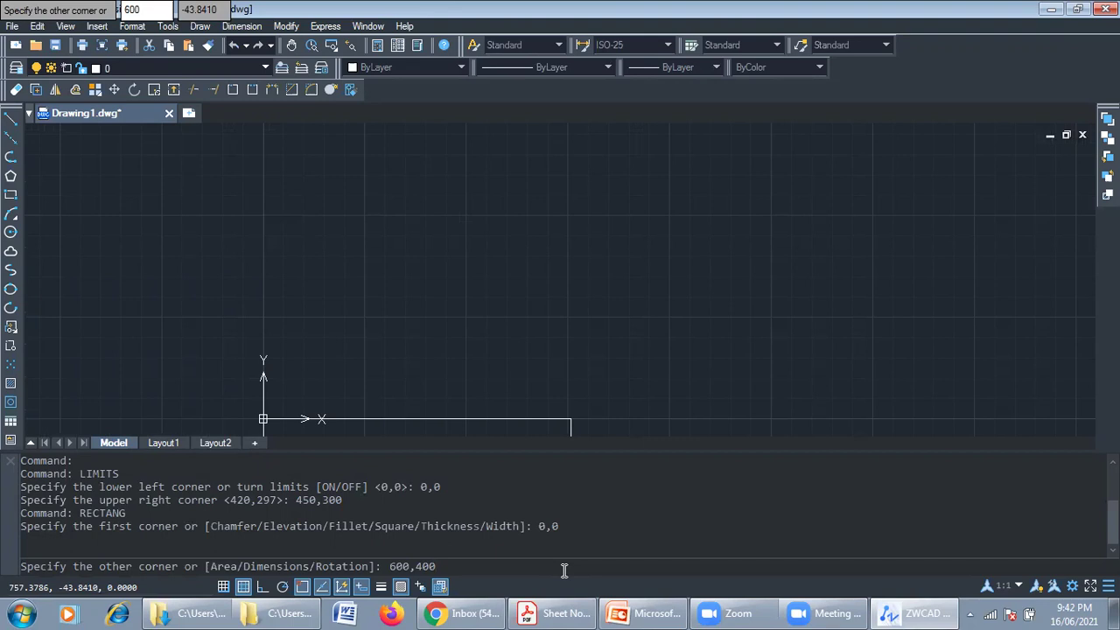
key("Return")
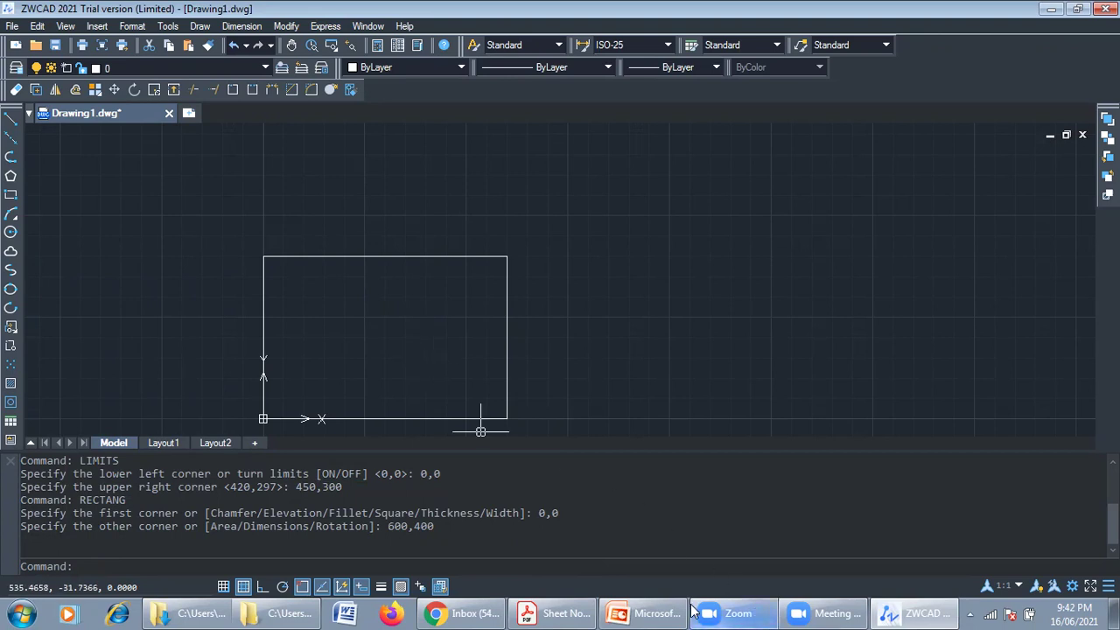
Switch to the Sheet No.1 PDF in Acrobat Reader and copy the question 2 text about drawing a parabola.
left_click(560, 612)
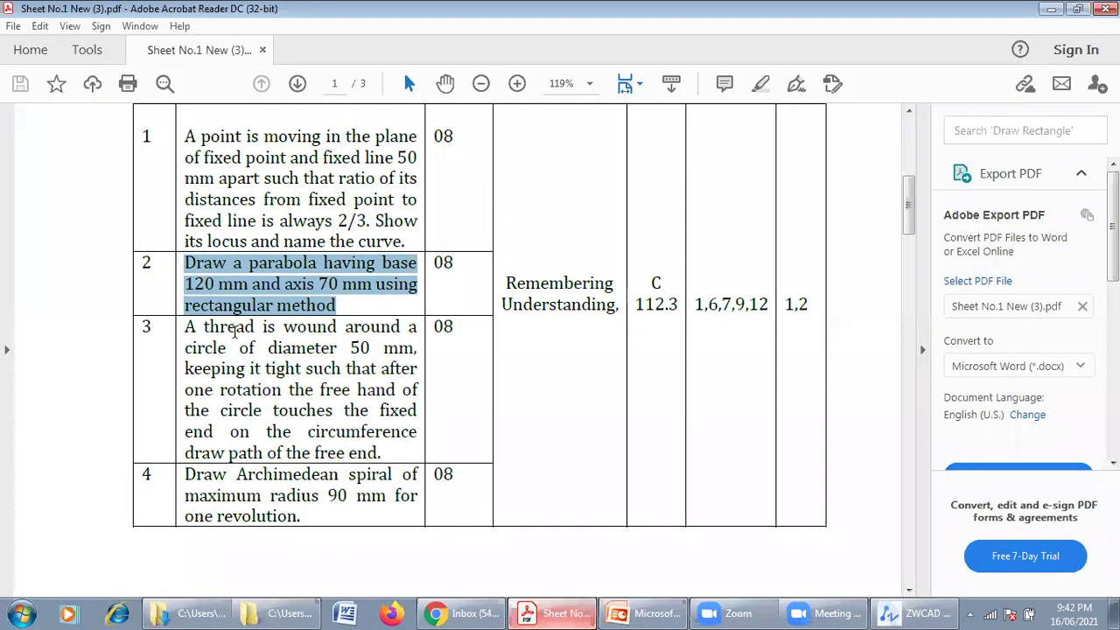
right_click(293, 302)
left_click(311, 308)
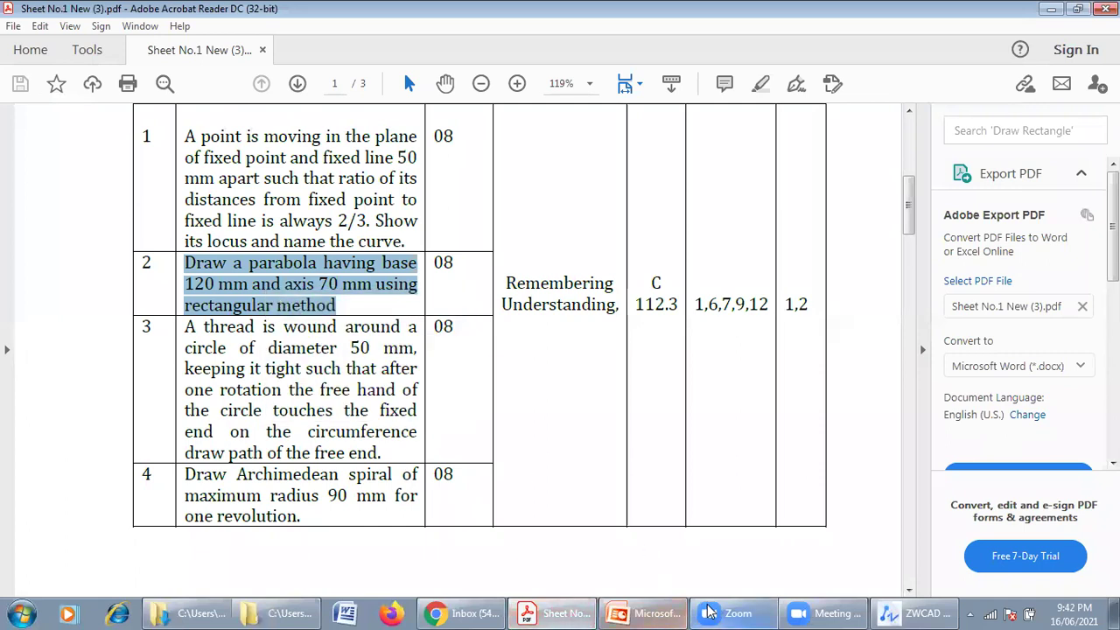
Return to ZWCAD and paste the copied question text inside the rectangle, near its upper left corner.
left_click(914, 612)
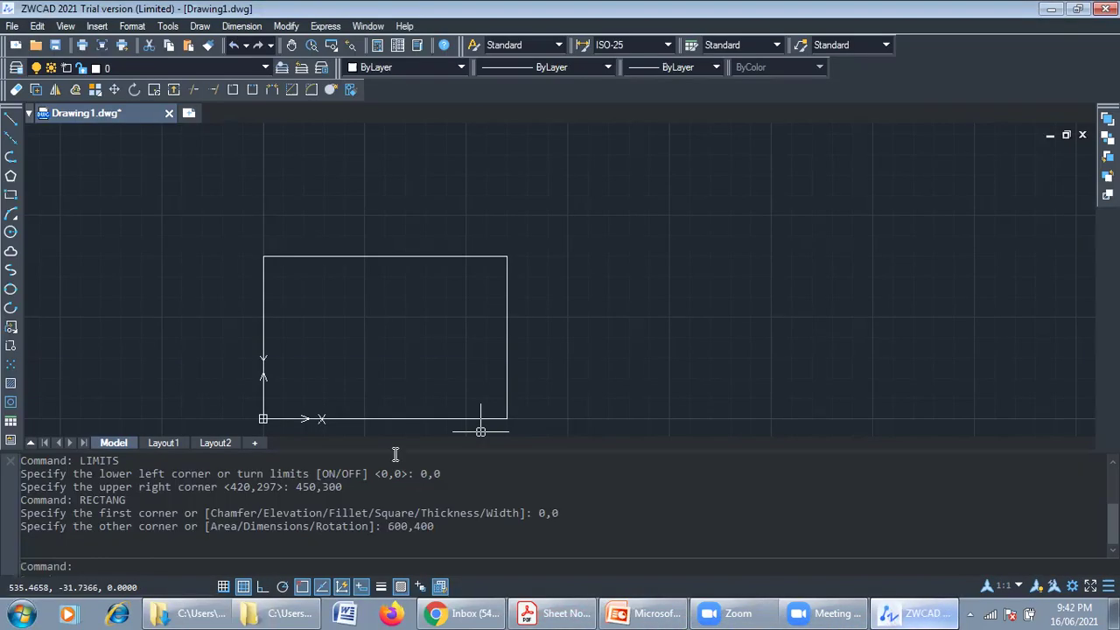
scroll(297, 315, "up", 4)
mouse_move(293, 288)
middle_mouse_down()
mouse_move(330, 373)
mouse_move(292, 417)
middle_mouse_up()
right_click(230, 193)
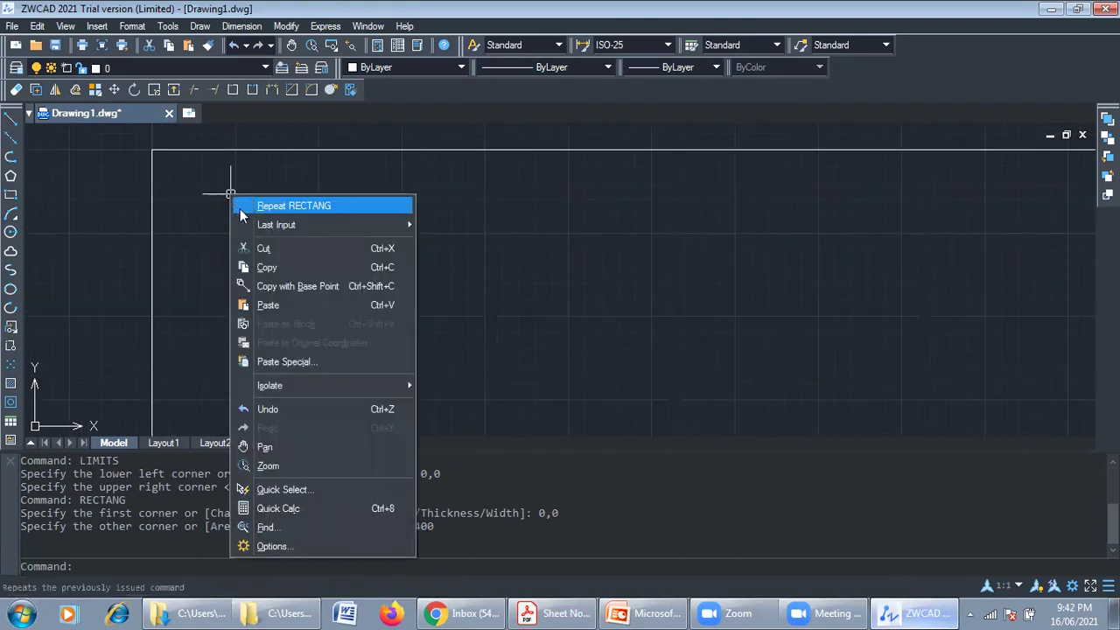
left_click(267, 304)
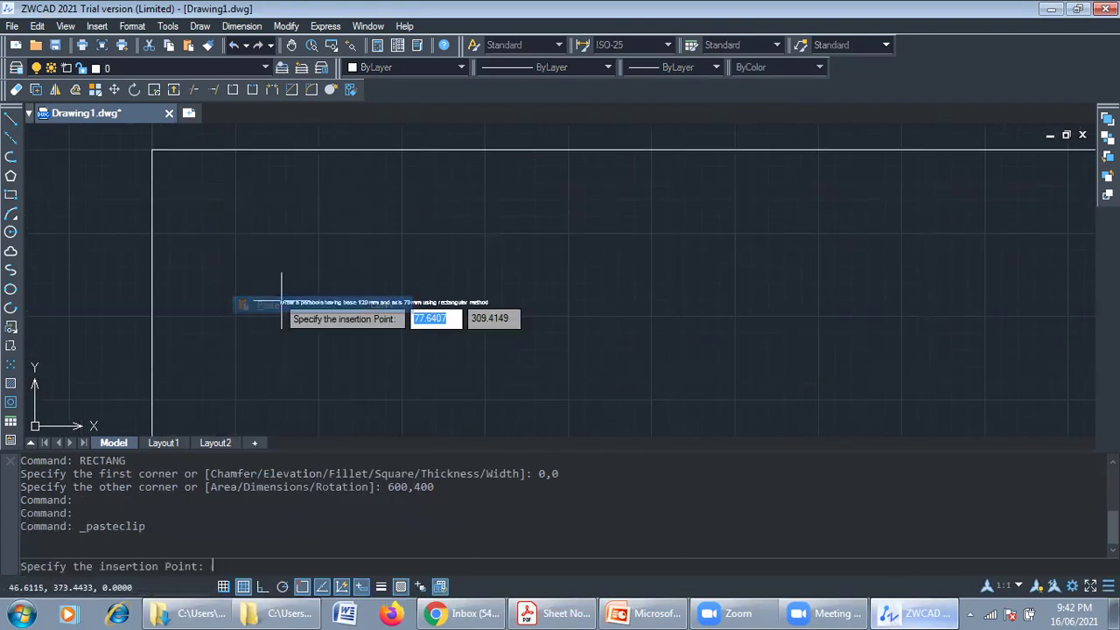
left_click(271, 183)
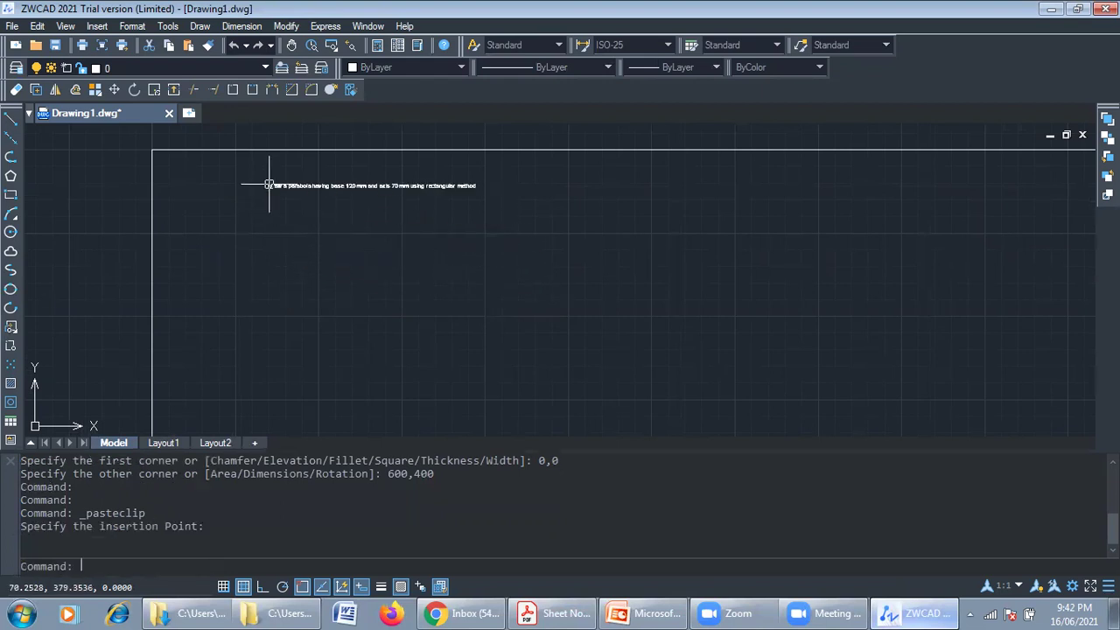
Edit the pasted question text and set the height of the whole line to 12.
double_click(297, 186)
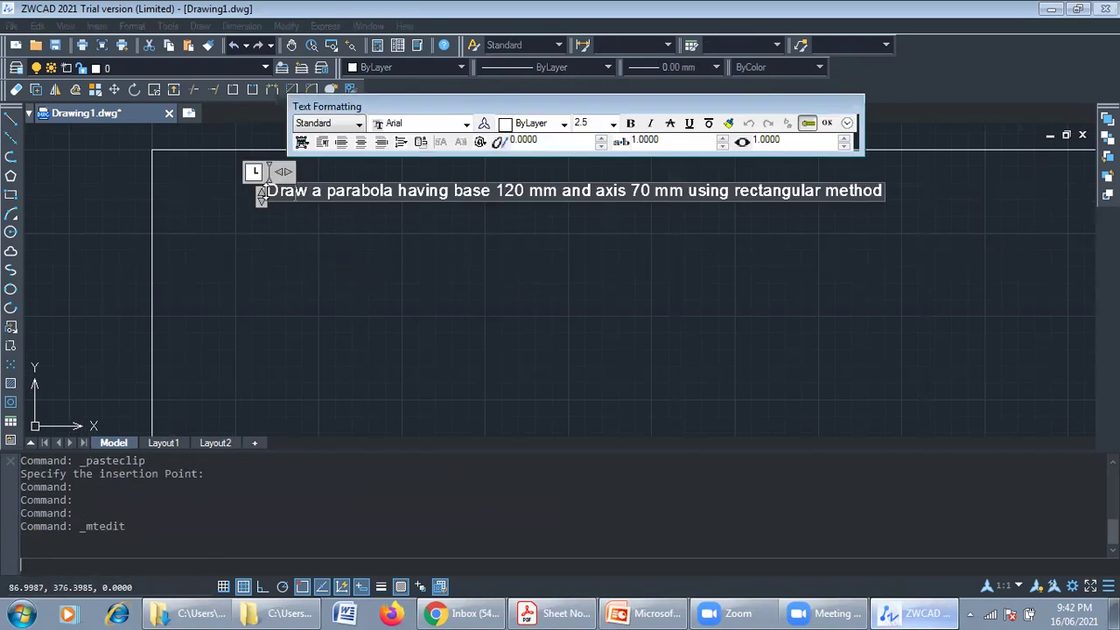
left_click_drag(516, 222, 668, 200)
left_click_drag(882, 187, 288, 172)
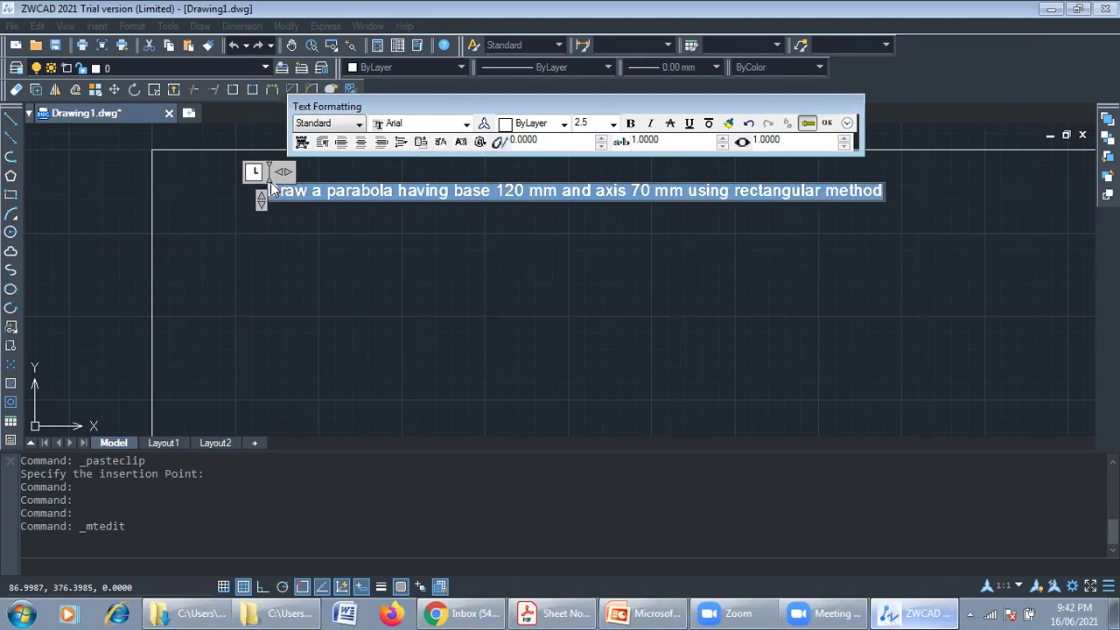
double_click(588, 126)
type("12")
Try the Tempus Sans ITC font on the selected question text.
left_click(464, 124)
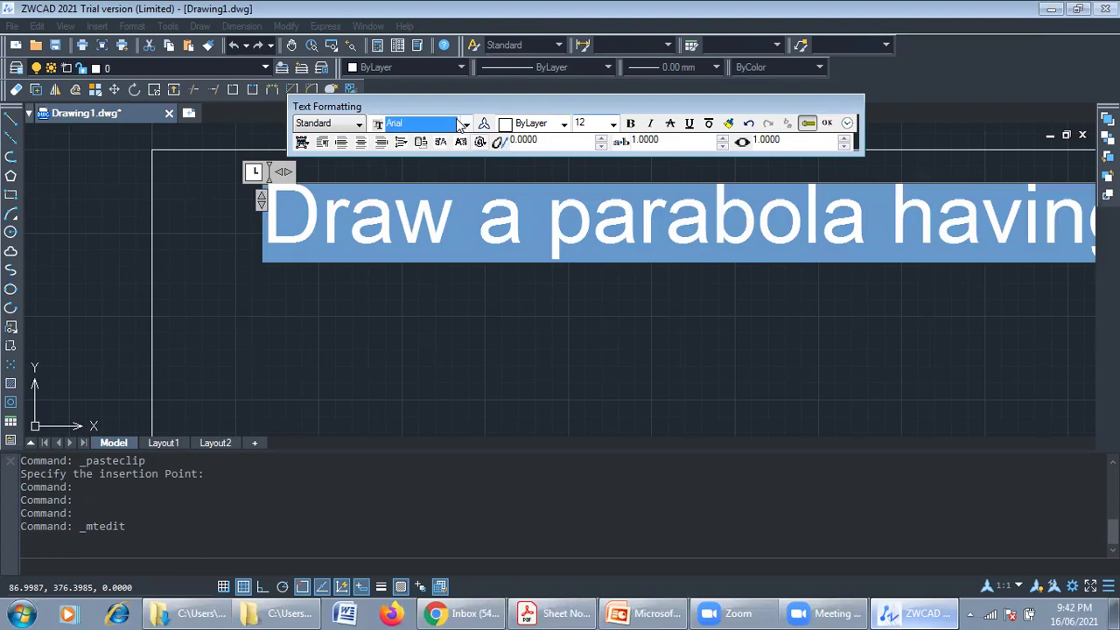
scroll(441, 129, "down", 20)
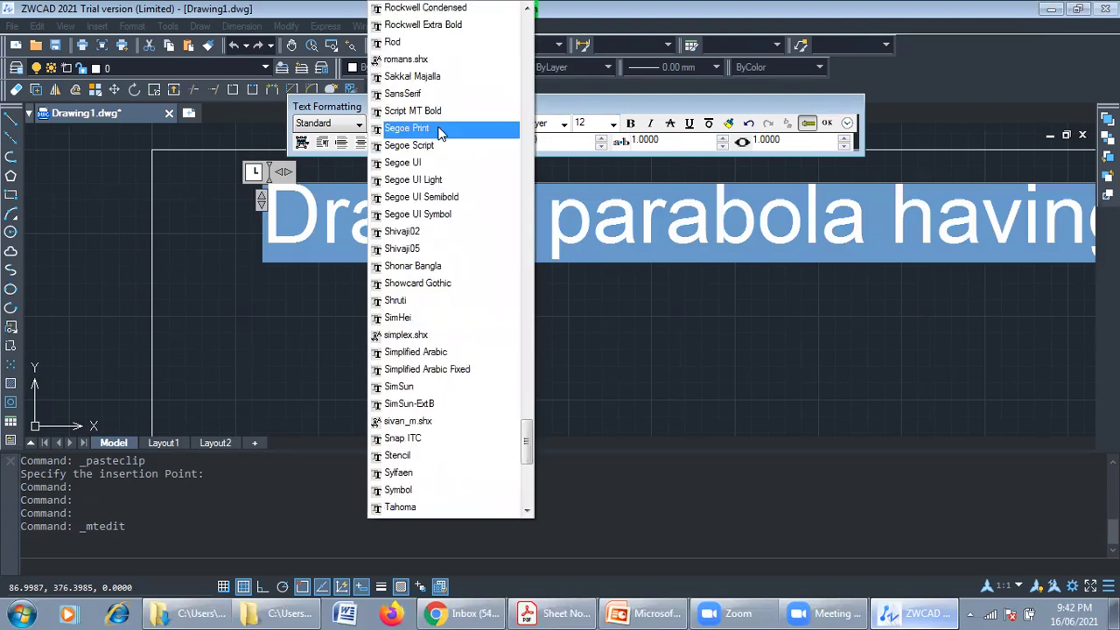
scroll(442, 131, "down", 1)
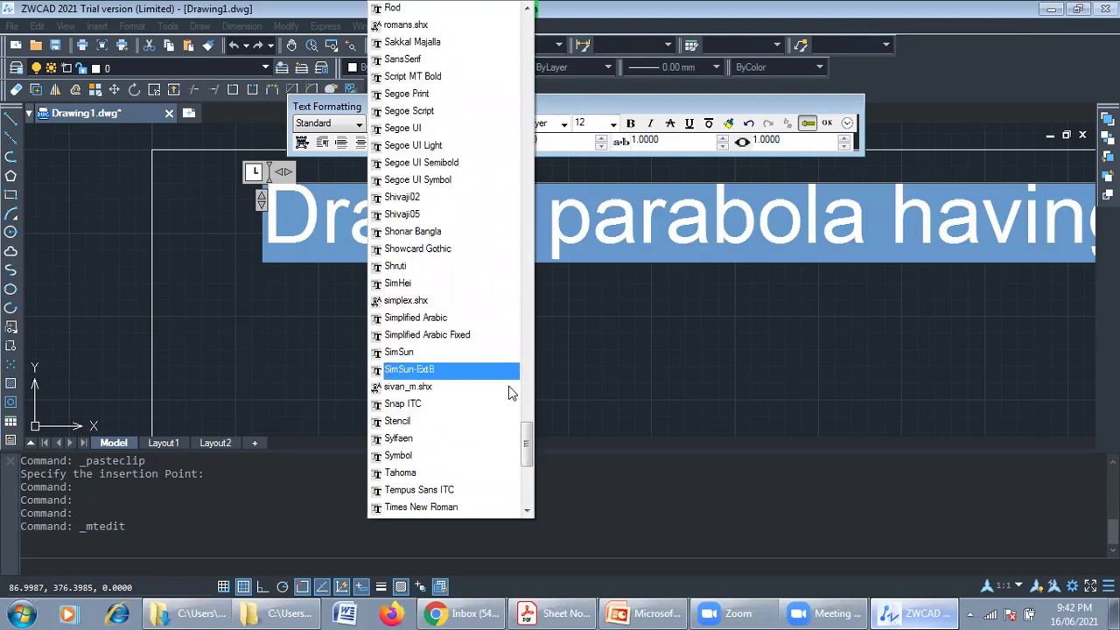
left_click(511, 492)
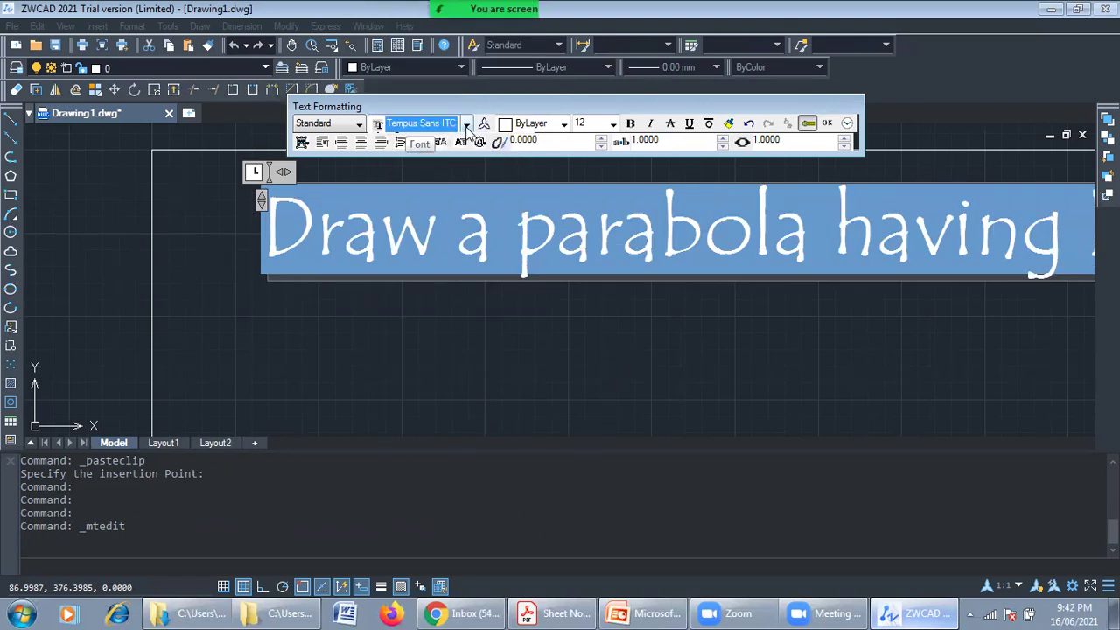
left_click(465, 126)
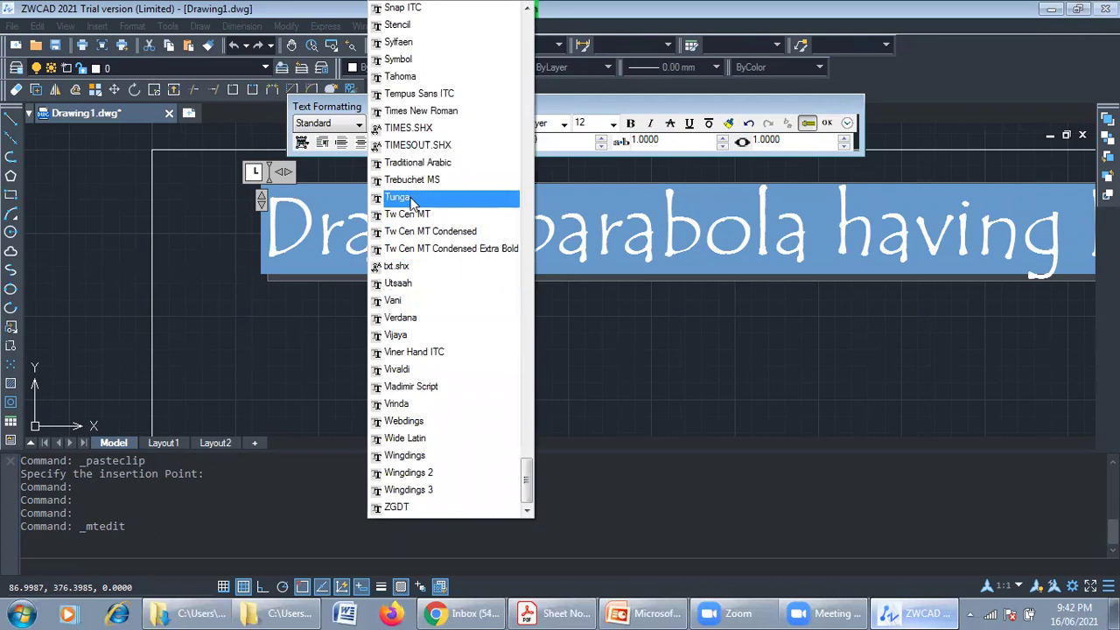
left_click(400, 93)
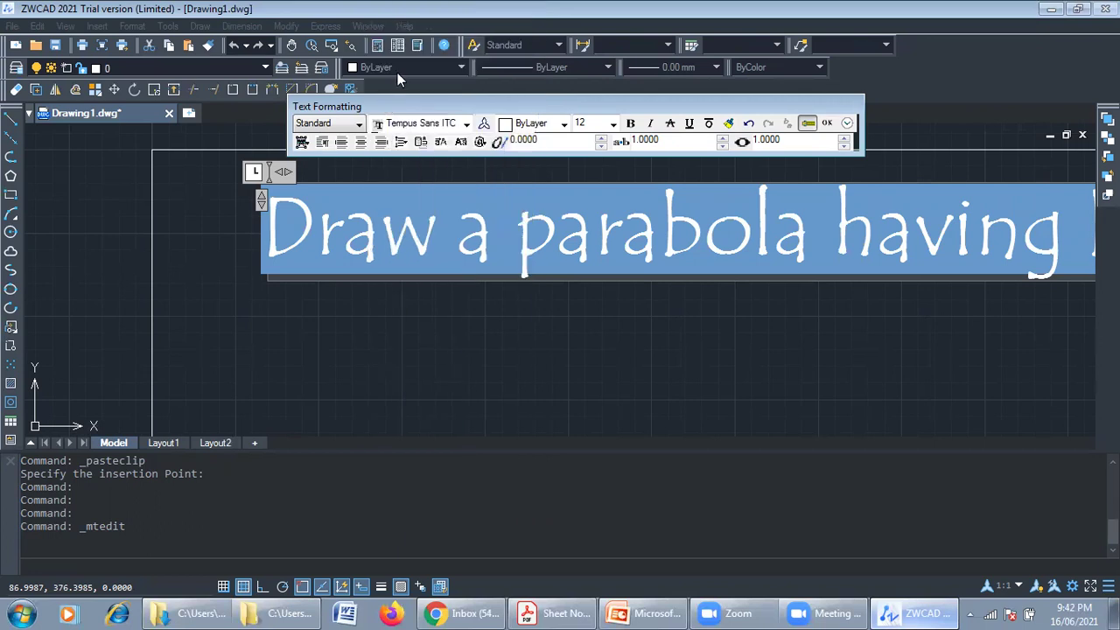
Change the selected question text's font to Times New Roman and its color to Red.
left_click(411, 123)
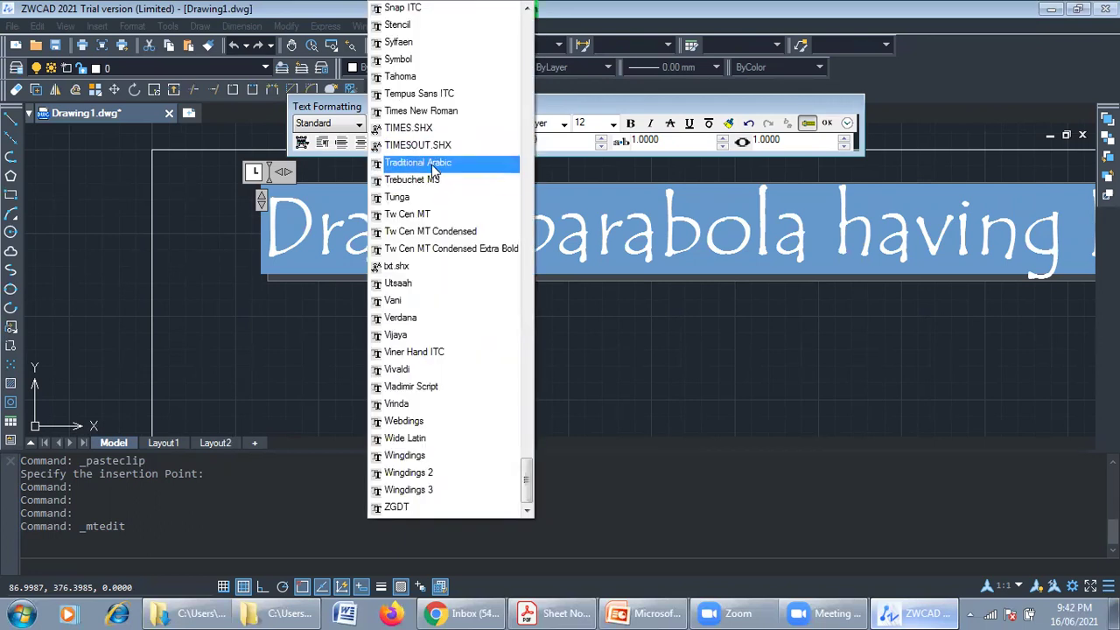
left_click(421, 111)
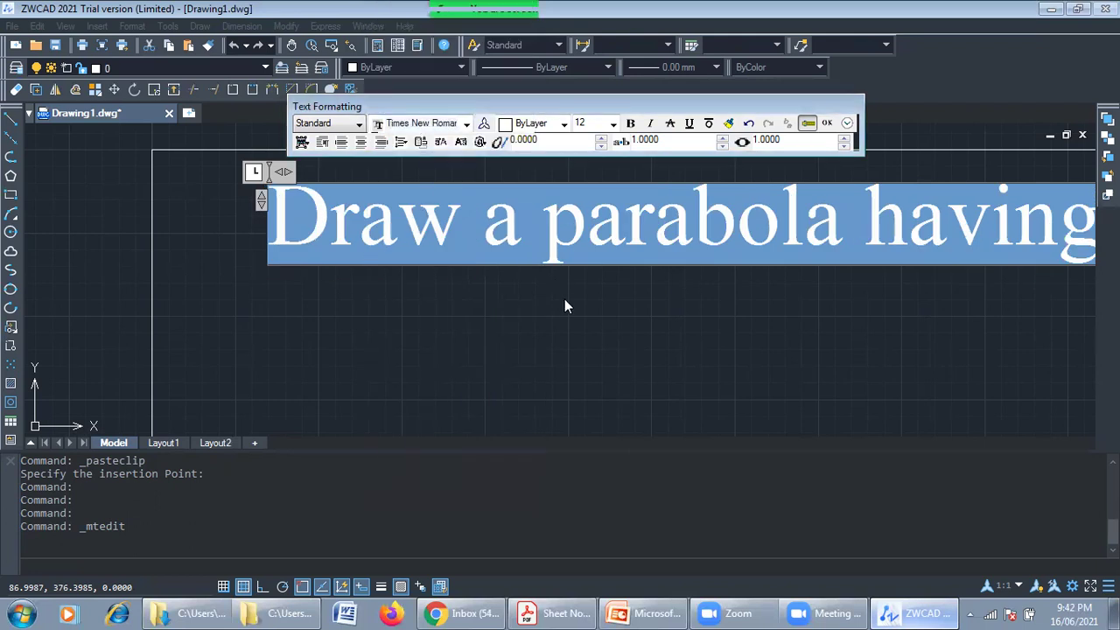
left_click(556, 124)
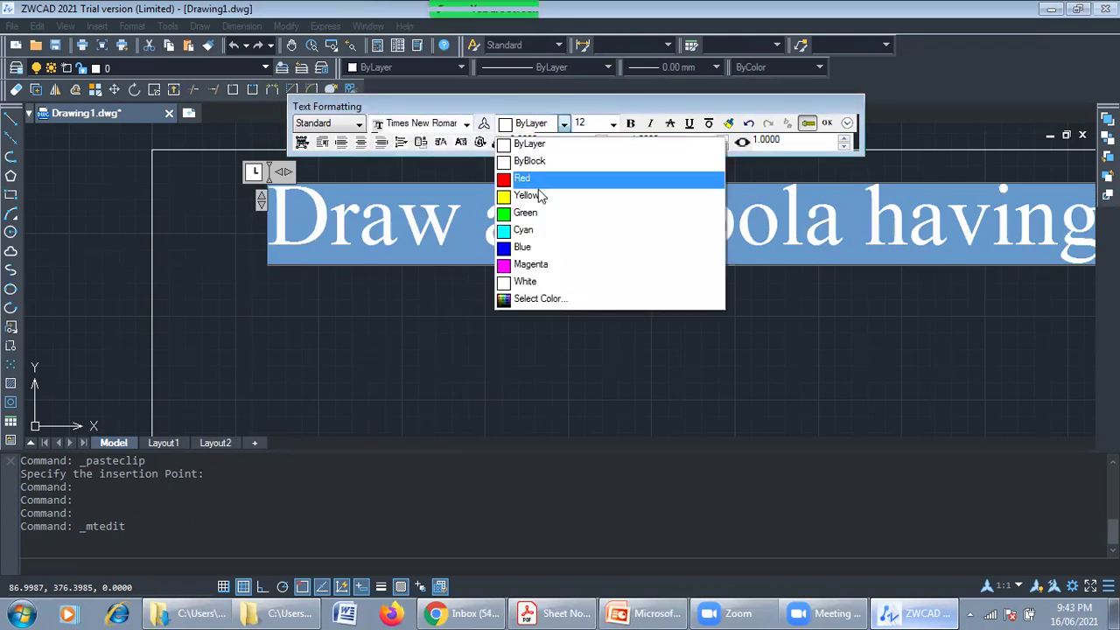
left_click(531, 180)
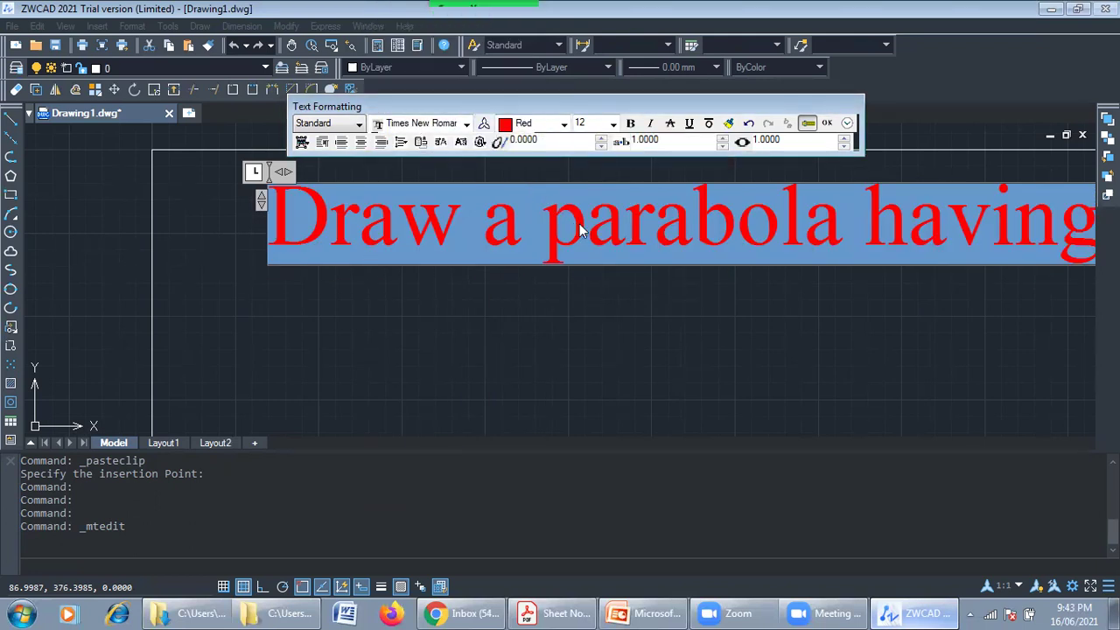
Try bold and italic formatting on the question text, then remove both.
left_click(630, 123)
left_click(649, 125)
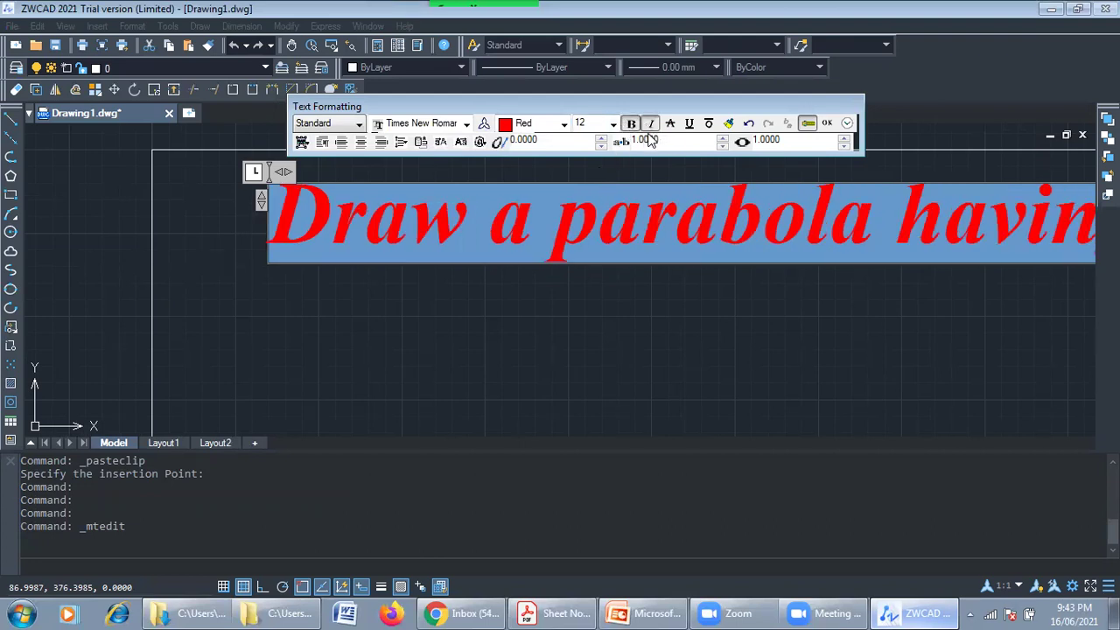
left_click(630, 124)
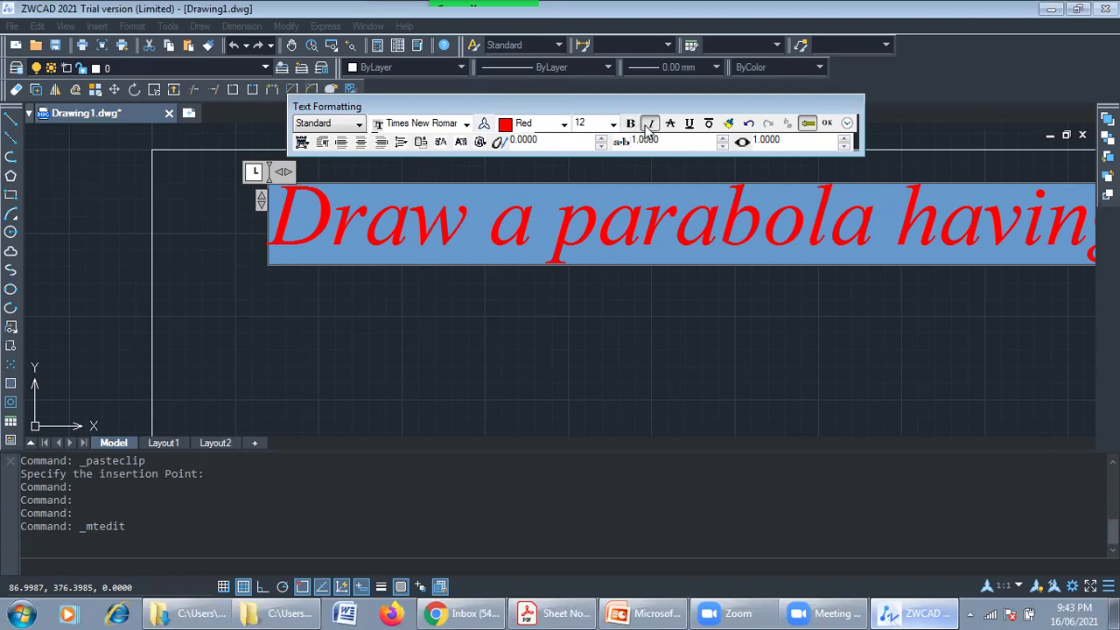
left_click(649, 123)
Finish the text edit and move the question text to the left so it fits between the rectangle's vertical sides.
left_click(667, 349)
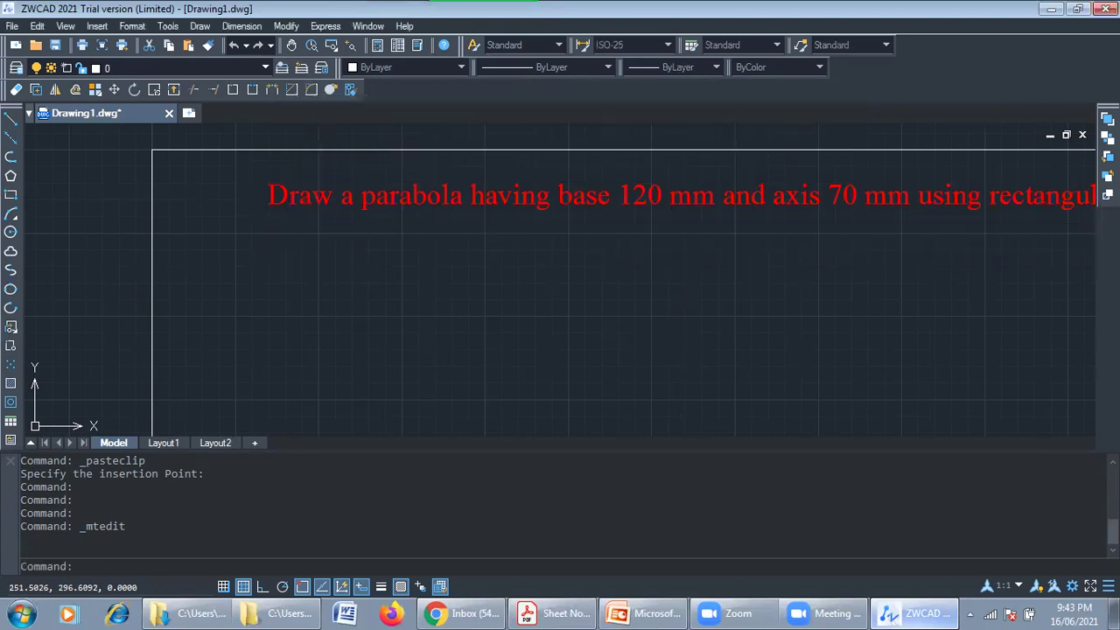
scroll(281, 158, "up", 3)
scroll(281, 158, "down", 4)
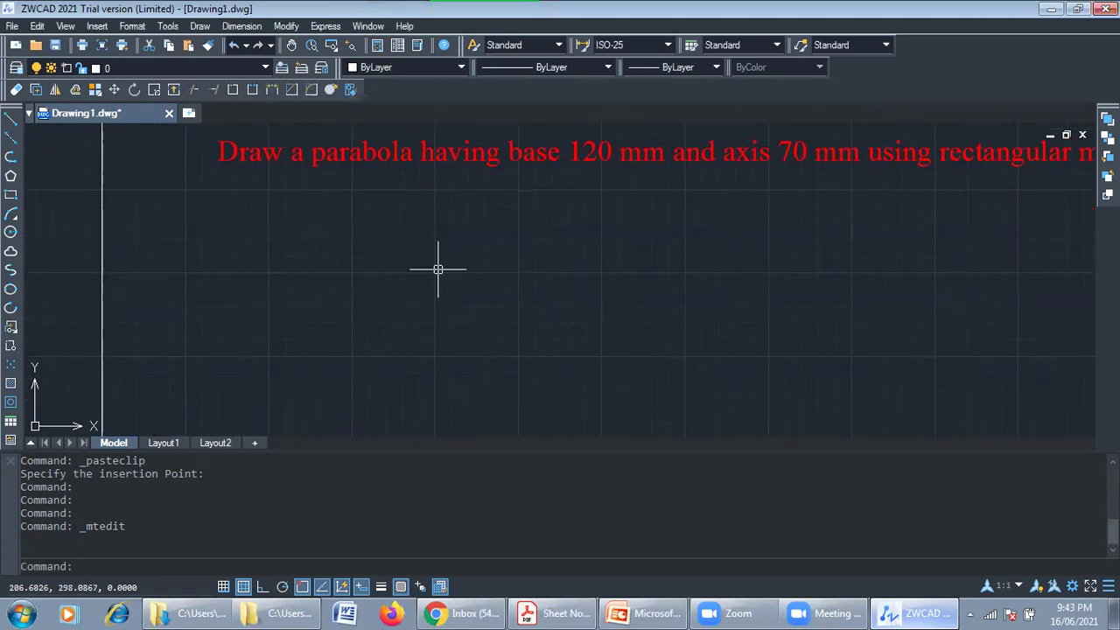
middle_click_drag(556, 397, 585, 333)
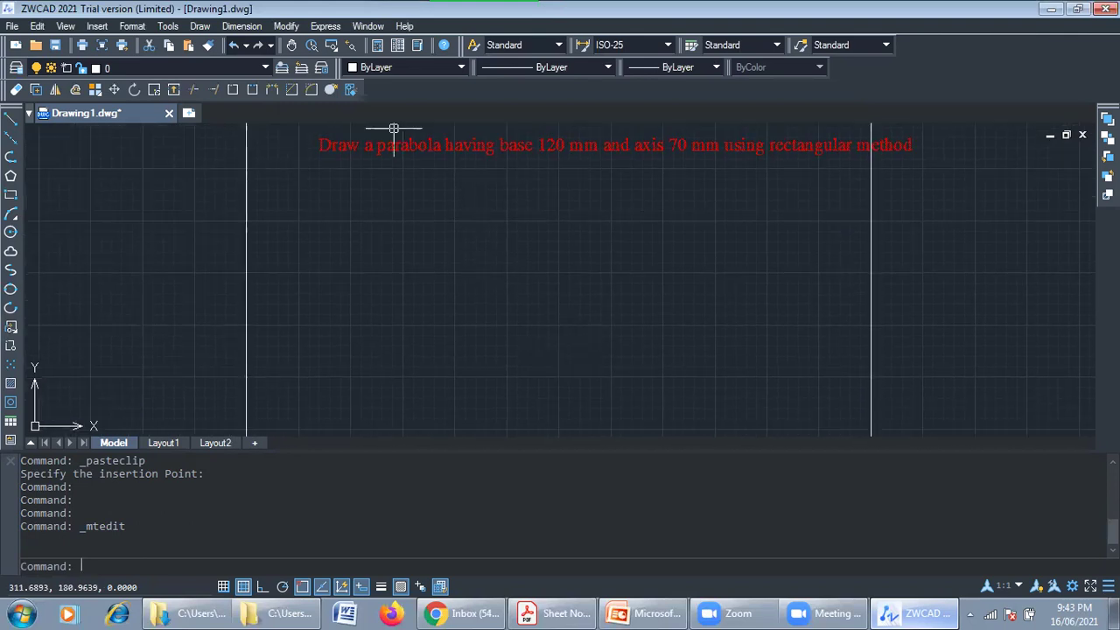
left_click(404, 144)
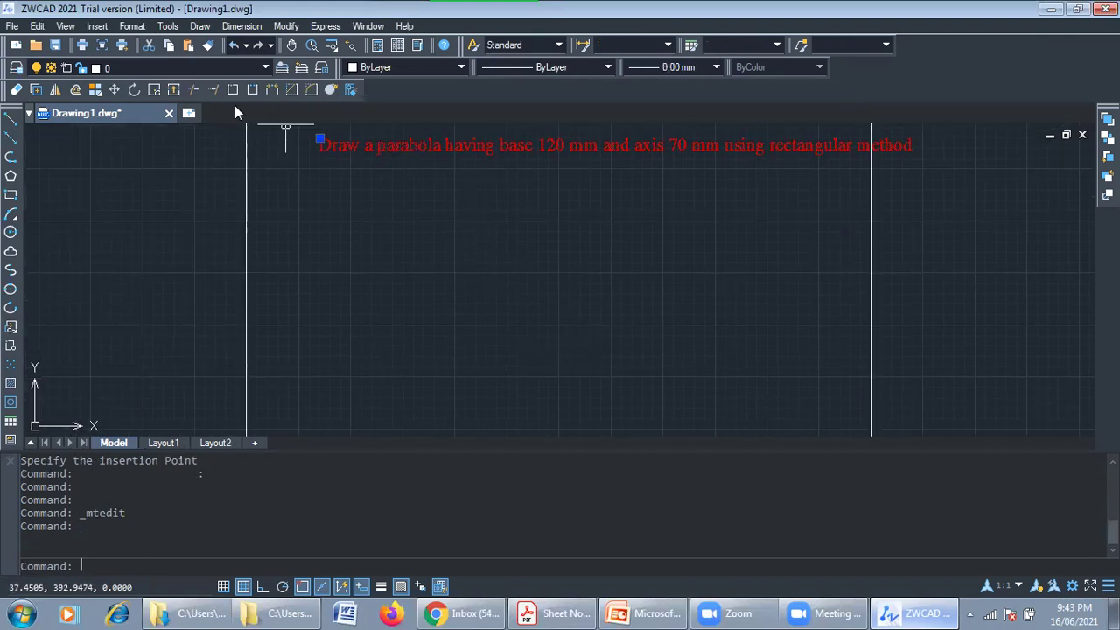
left_click(116, 88)
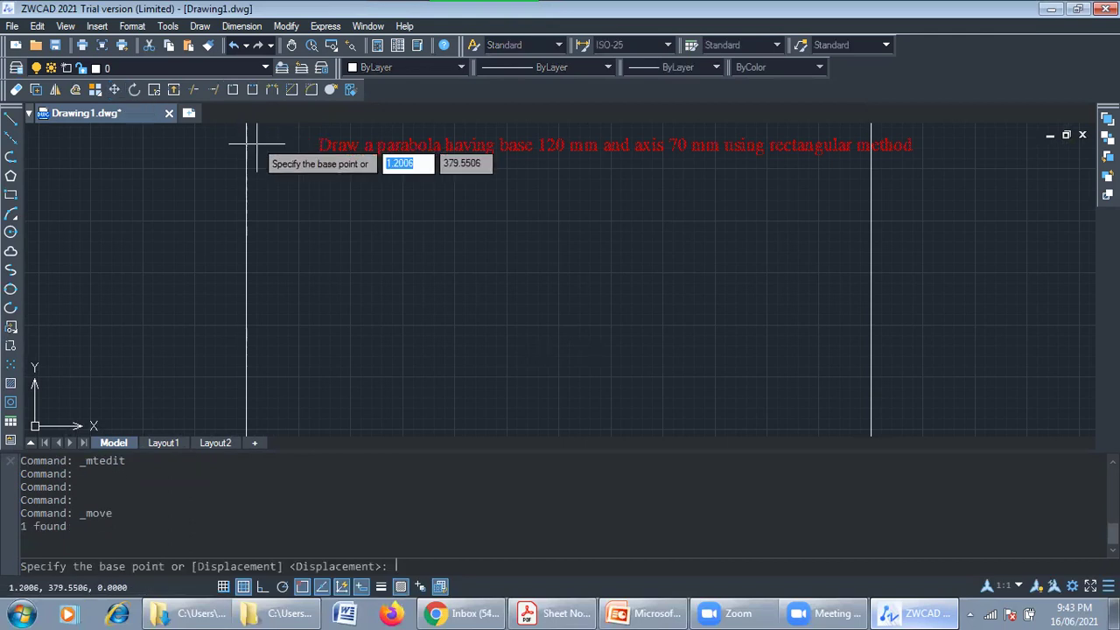
left_click(319, 140)
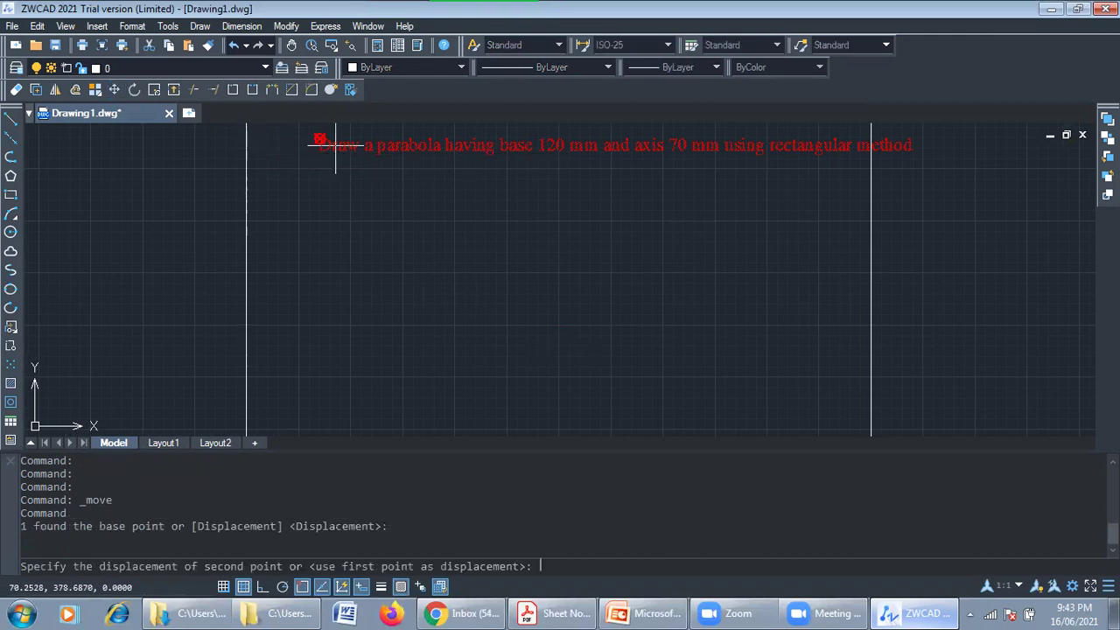
left_click(276, 138)
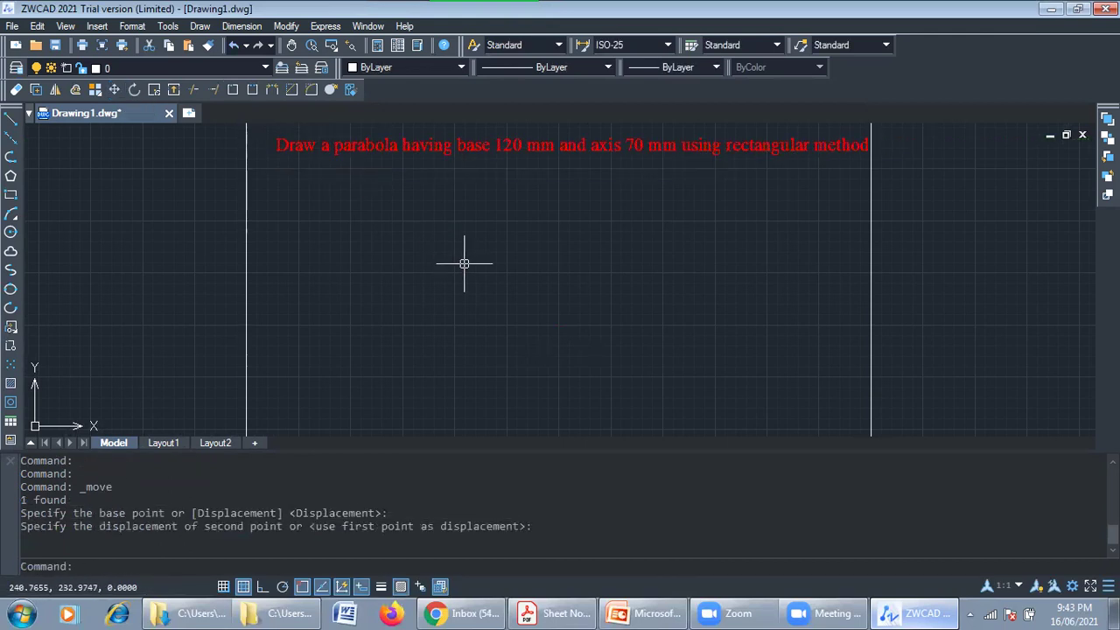
Draw a 120 mm horizontal base line in the lower part of the border rectangle with Ortho on.
left_click(497, 286)
key("Escape")
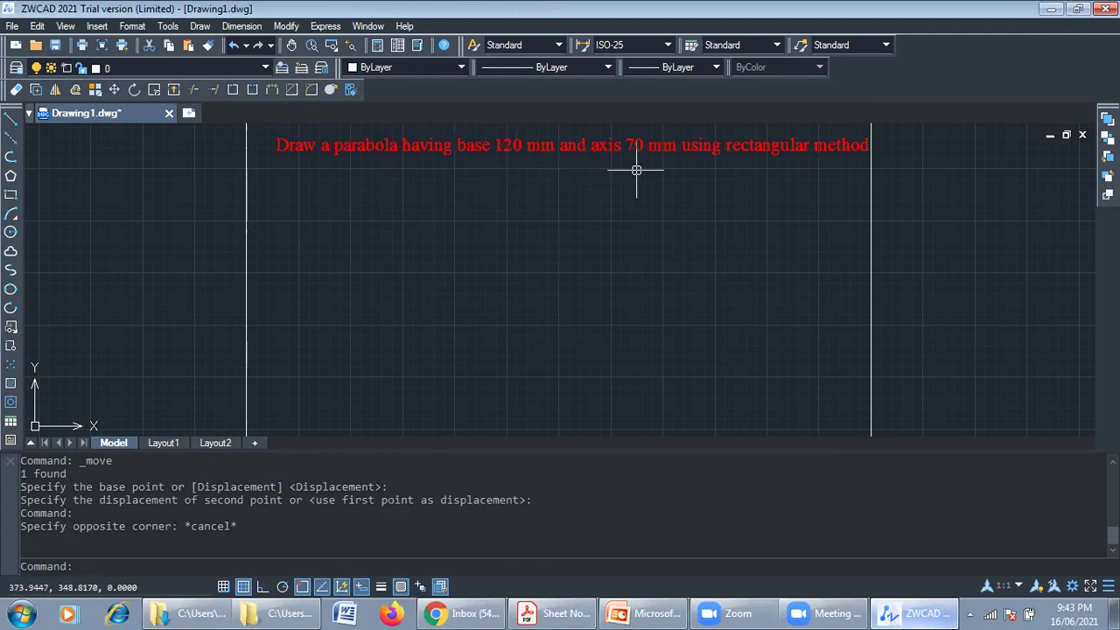
scroll(542, 337, "down", 3)
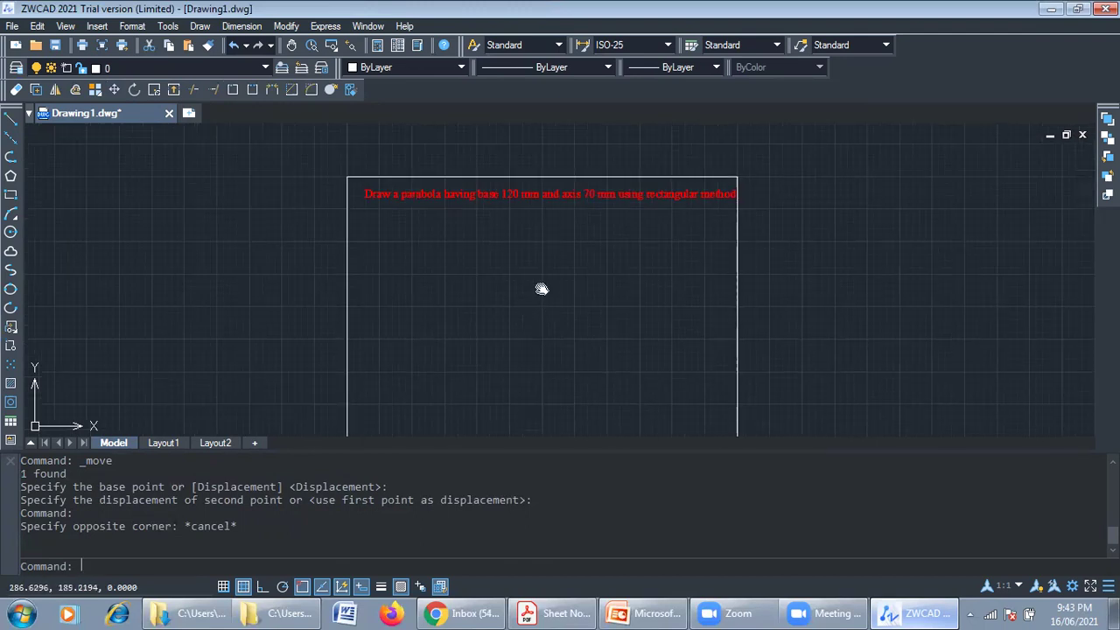
left_click(11, 118)
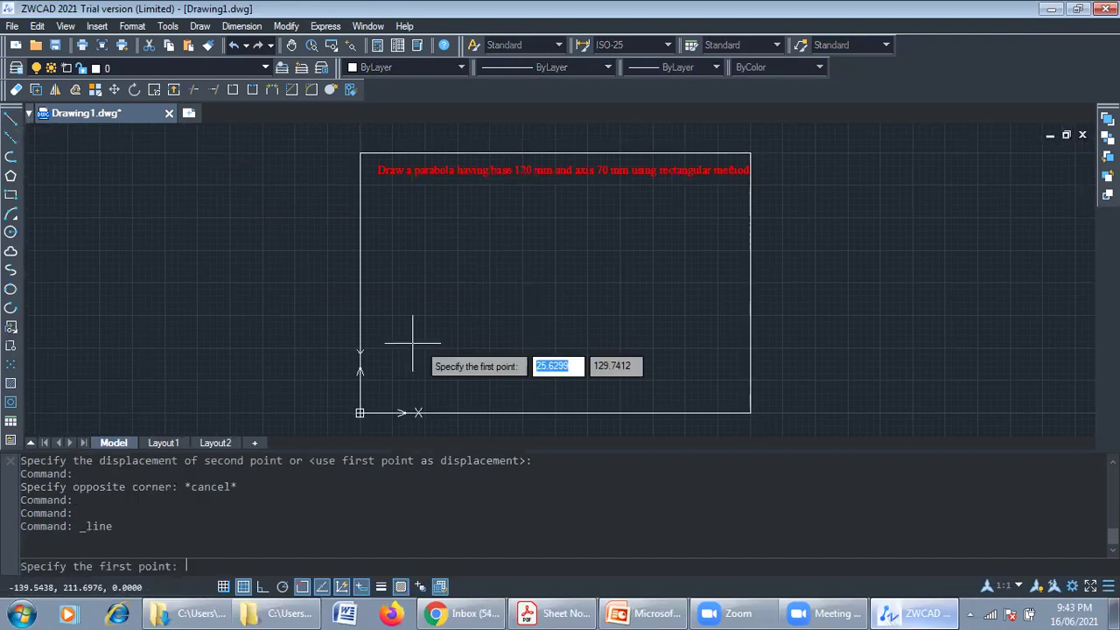
left_click(461, 350)
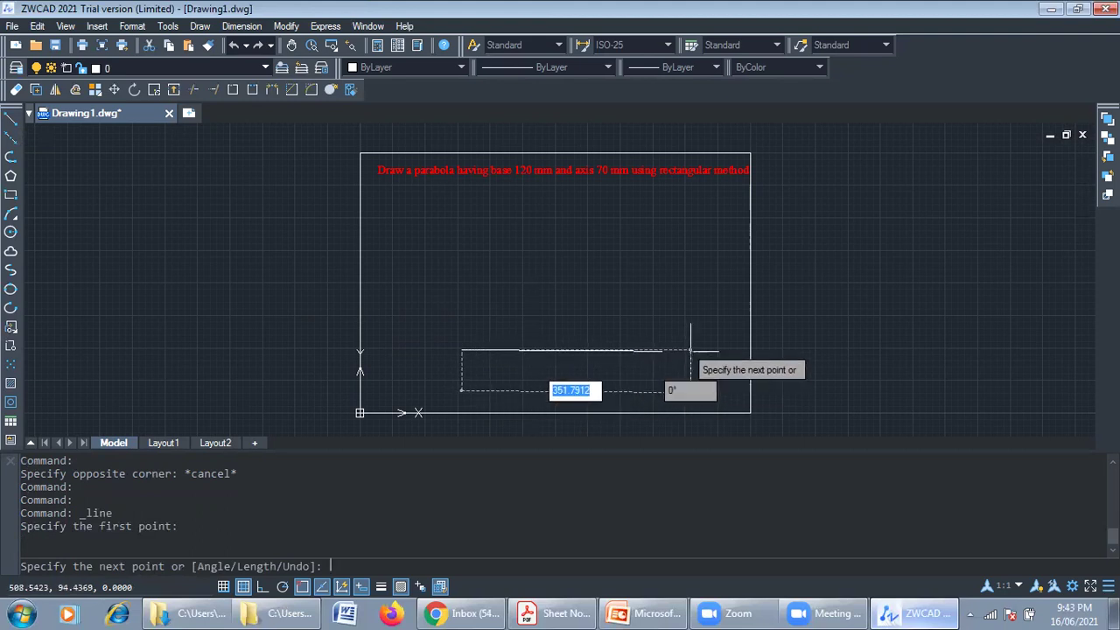
key("F8")
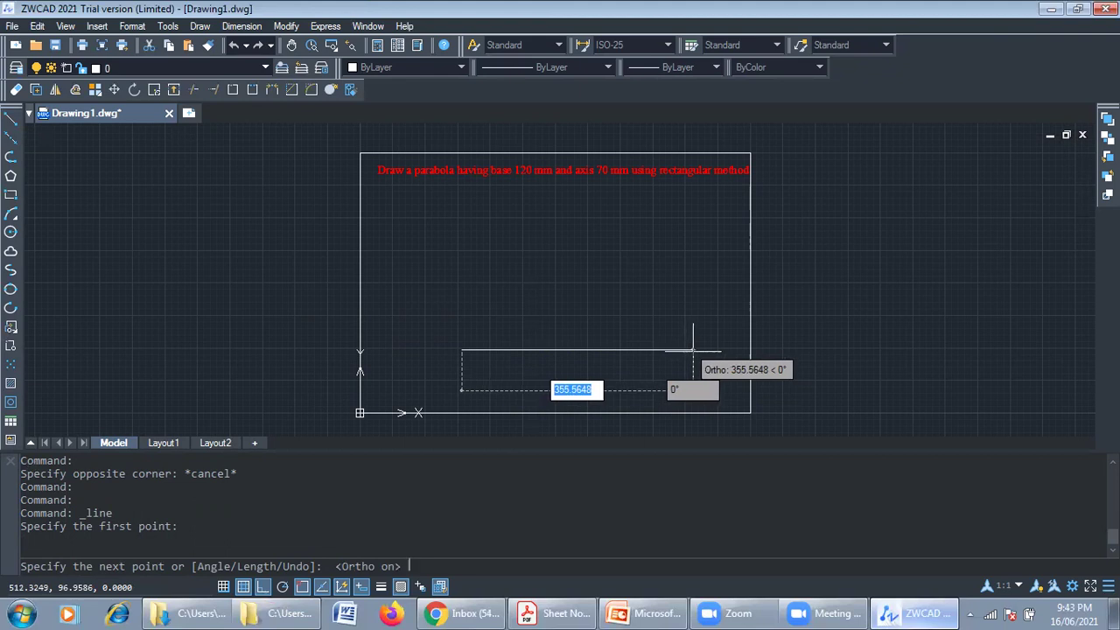
type("120")
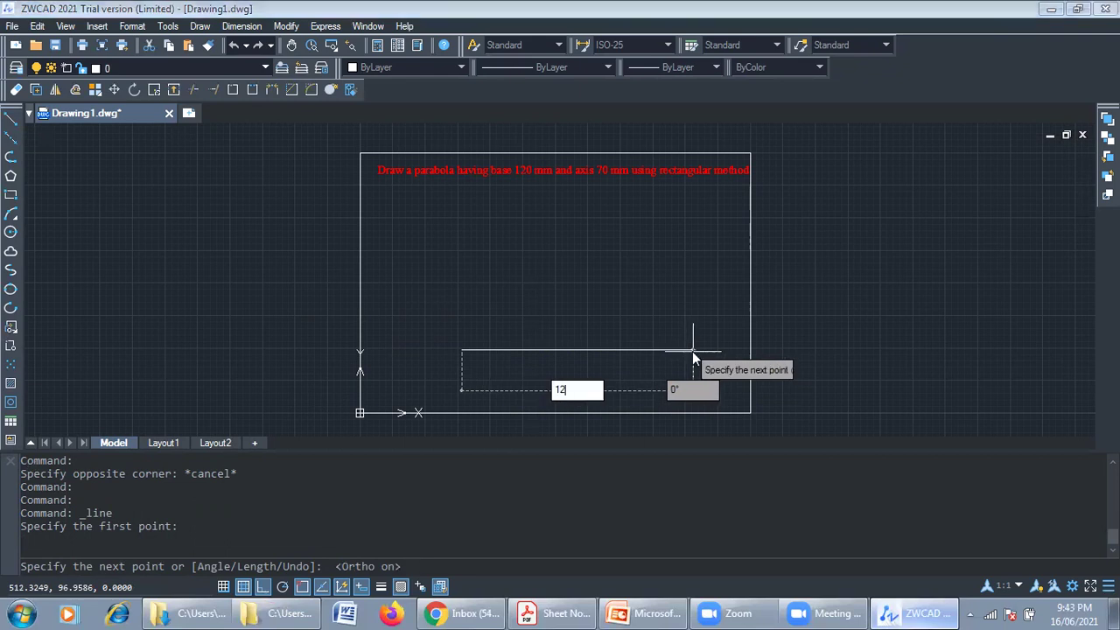
key("Return")
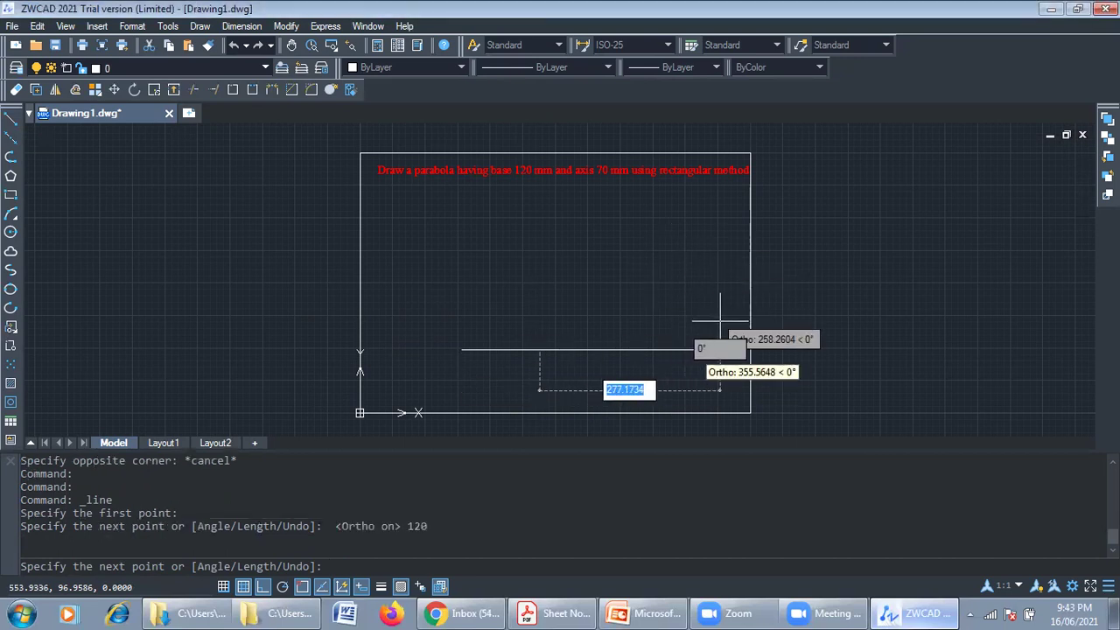
key("Return")
Draw a 70 mm vertical axis line upward from the midpoint of the base line.
scroll(429, 303, "up", 3)
middle_click_drag(496, 327, 495, 143)
scroll(542, 197, "up", 4)
mouse_move(550, 236)
middle_mouse_down()
mouse_move(550, 253)
mouse_move(457, 268)
middle_mouse_up()
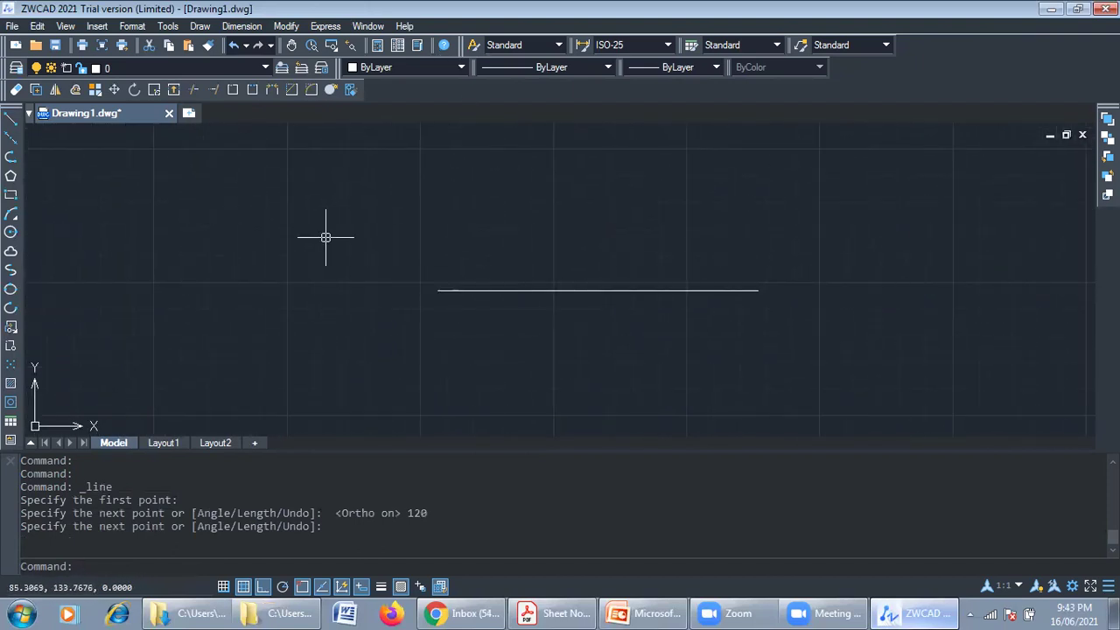
left_click(12, 118)
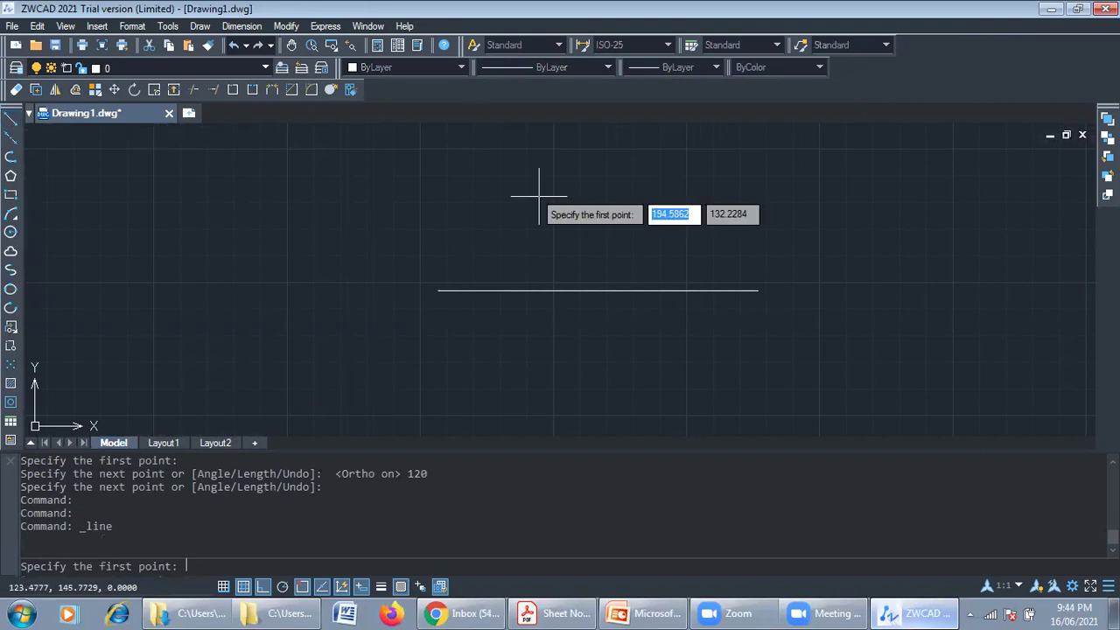
left_click(598, 289)
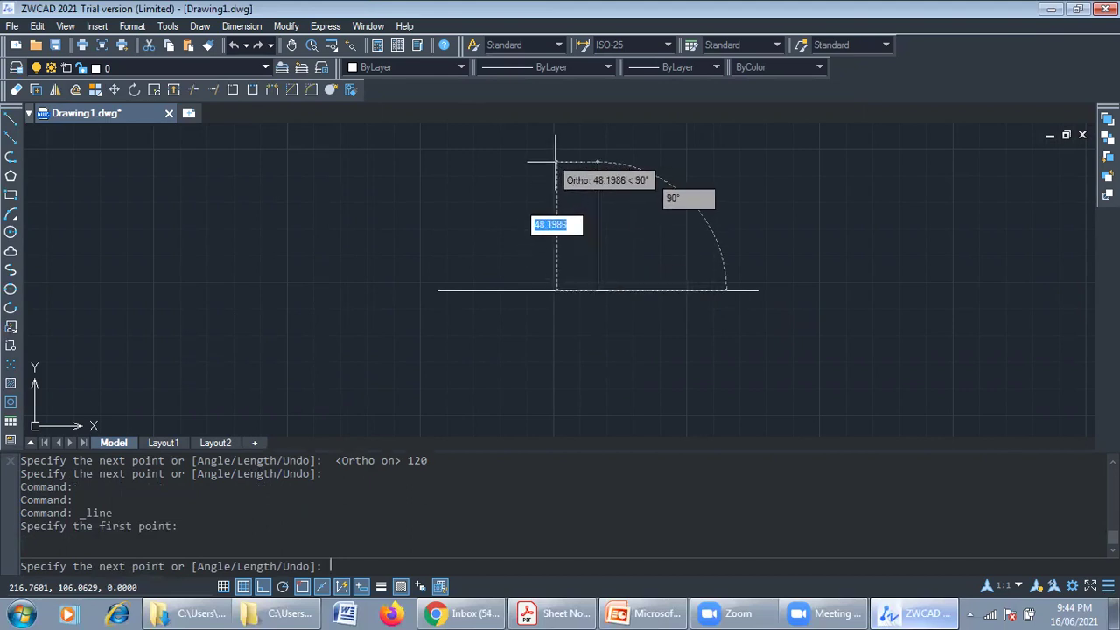
middle_click_drag(556, 162, 497, 585)
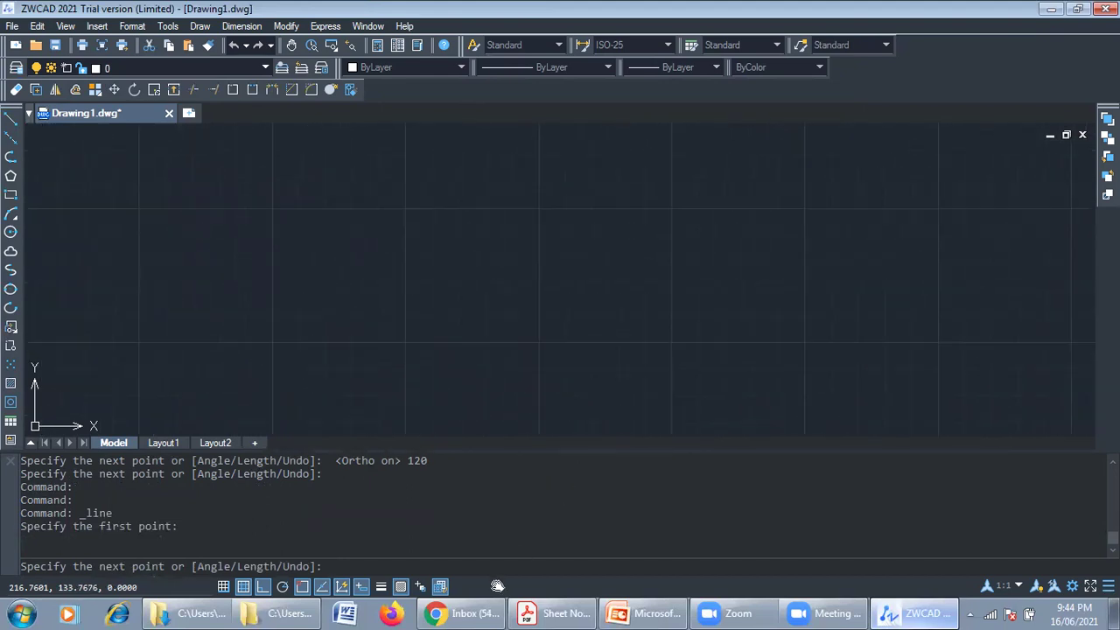
mouse_move(425, 432)
middle_mouse_down()
mouse_move(475, 204)
mouse_move(477, 445)
mouse_move(463, 513)
mouse_move(543, 394)
mouse_move(612, 388)
mouse_move(616, 105)
mouse_move(607, 306)
middle_mouse_up()
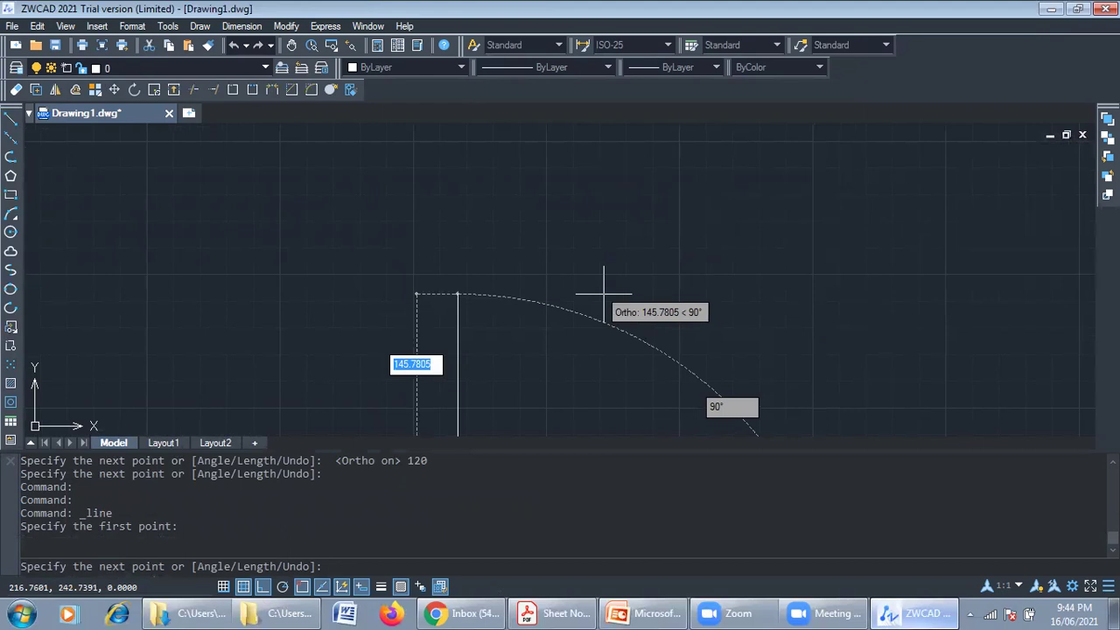
type("7")
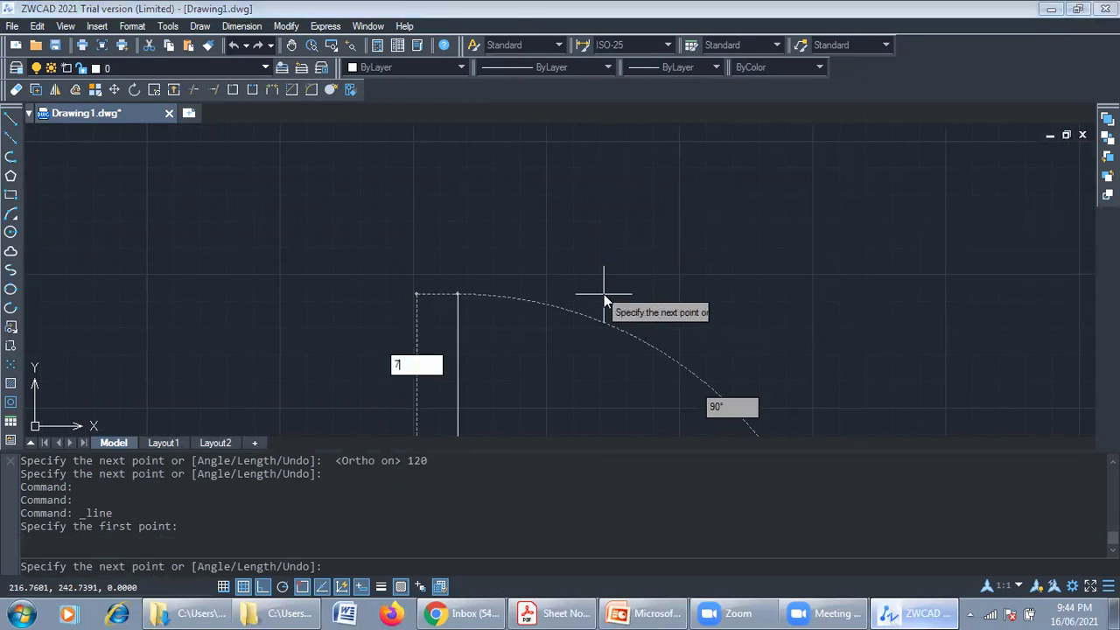
type("0")
key("Return")
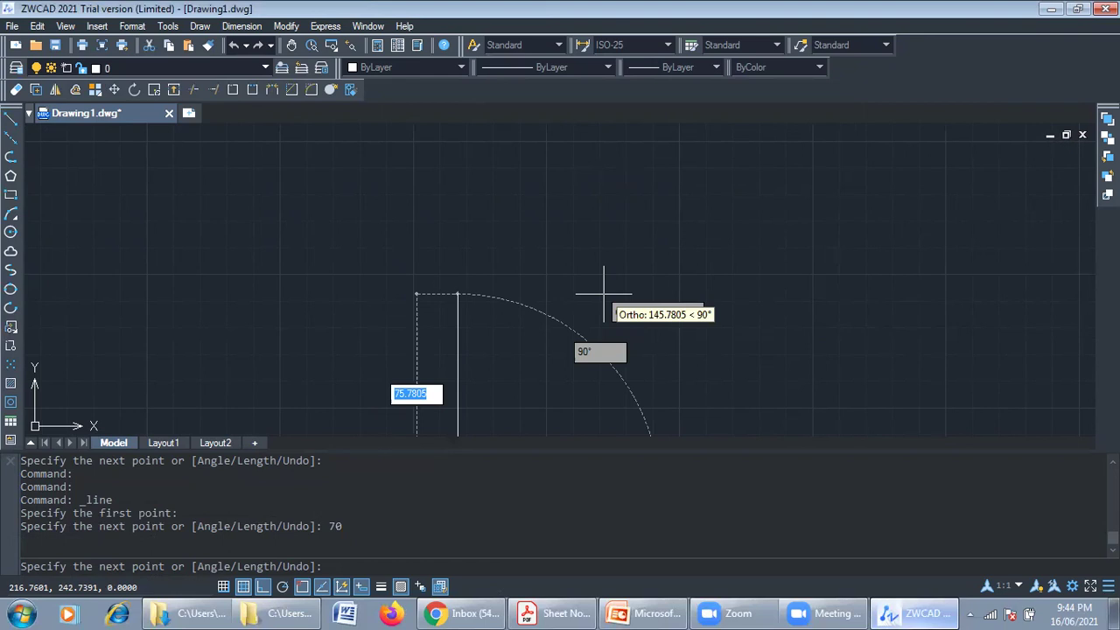
key("Return")
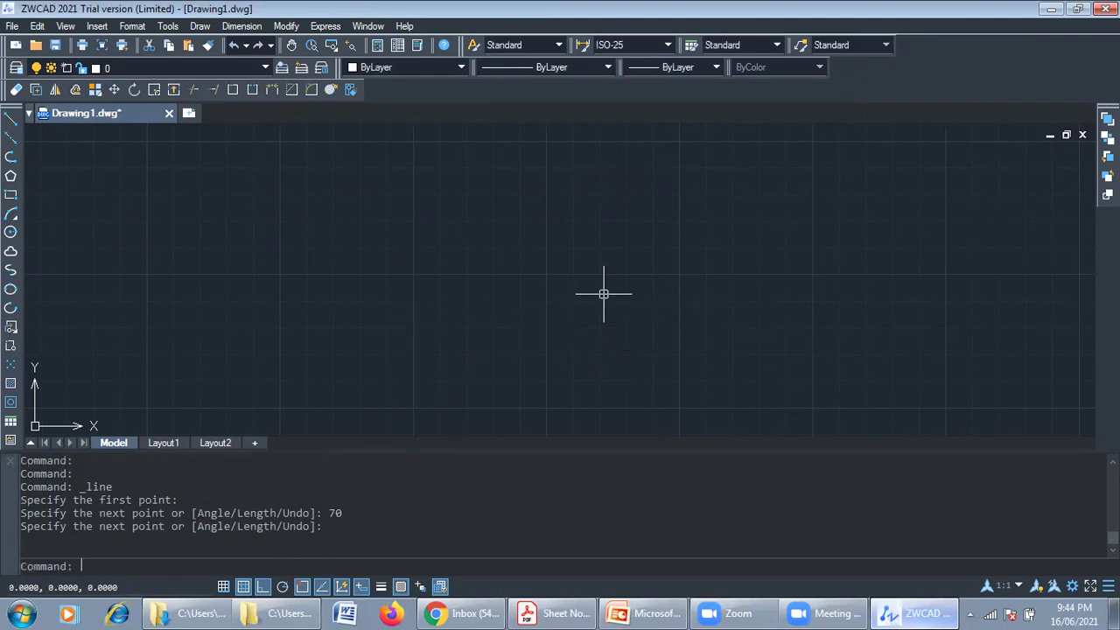
Draw a 60 mm horizontal line to the right from the upper end of the axis.
scroll(604, 294, "down", 5)
scroll(587, 298, "up", 2)
scroll(587, 297, "up", 3)
mouse_move(580, 280)
middle_mouse_down()
mouse_move(603, 262)
mouse_move(635, 297)
mouse_move(639, 263)
mouse_move(668, 242)
mouse_move(638, 290)
middle_mouse_up()
scroll(641, 261, "up", 2)
scroll(665, 246, "down", 4)
middle_click_drag(556, 277, 555, 290)
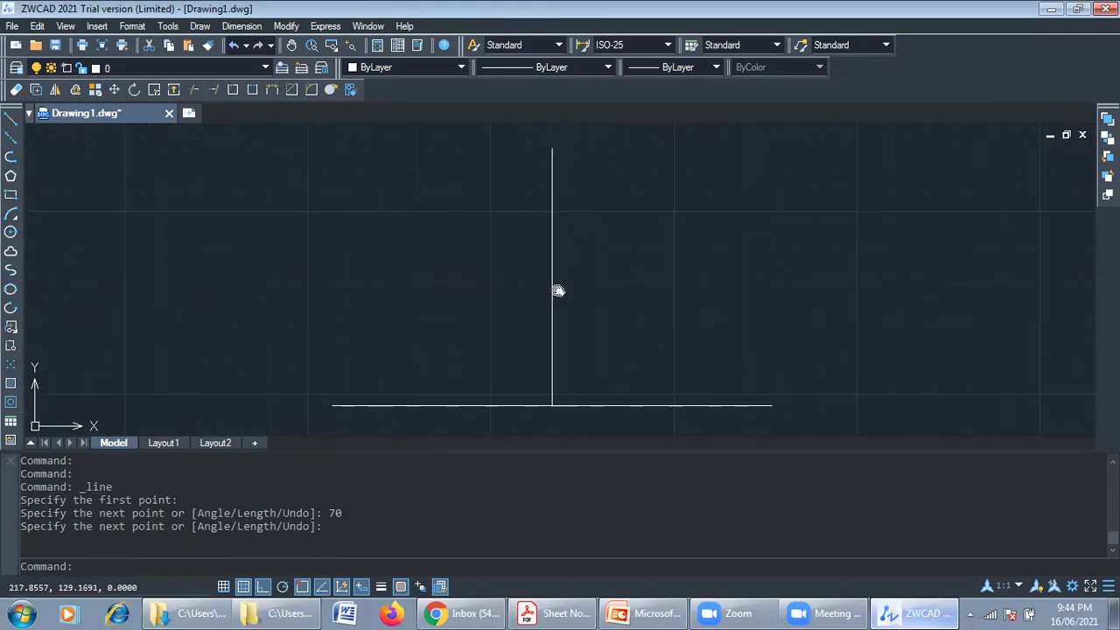
left_click(11, 118)
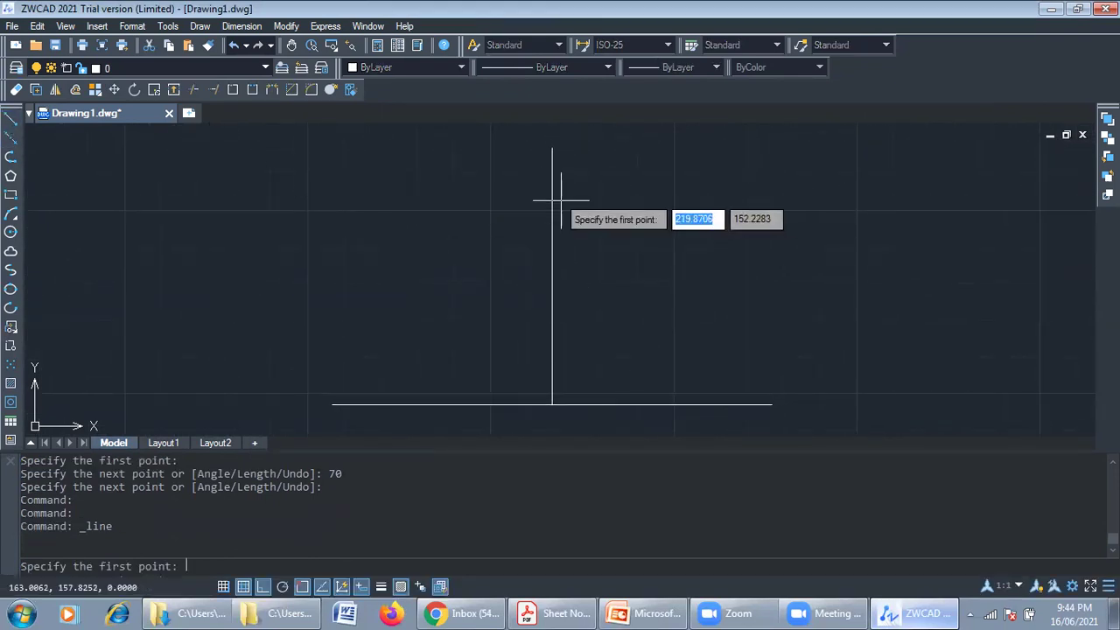
left_click(552, 147)
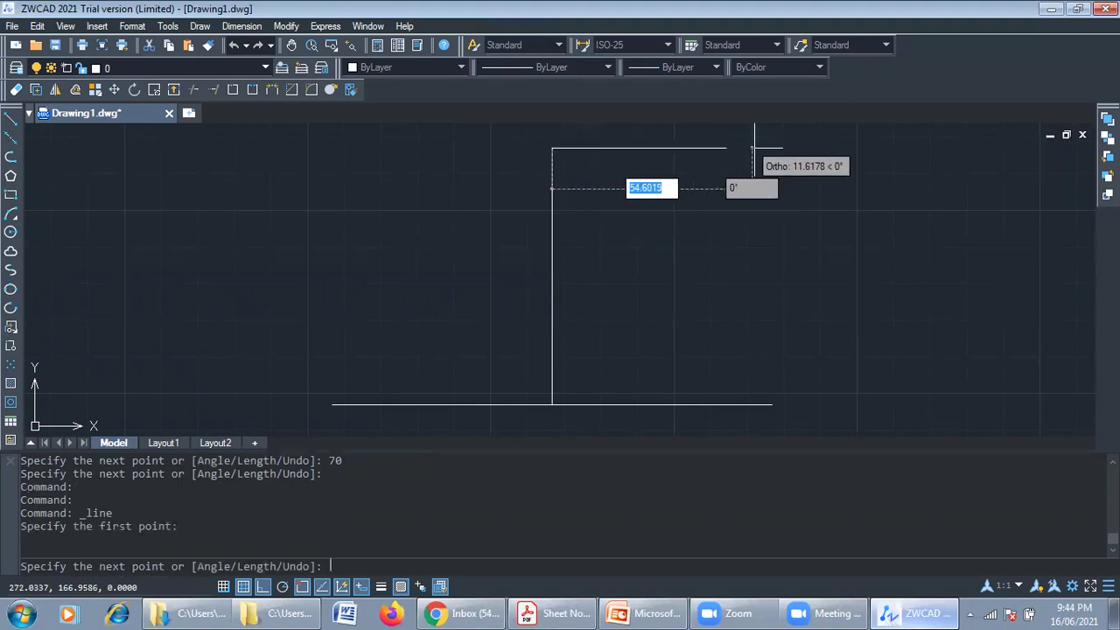
type("60")
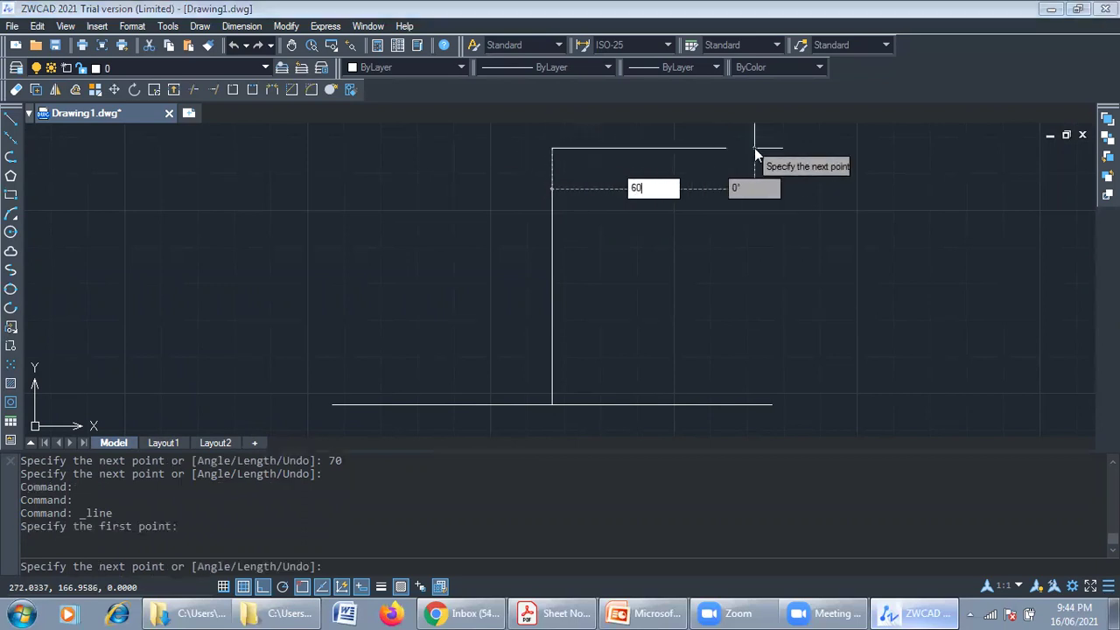
key("Return")
key("Escape")
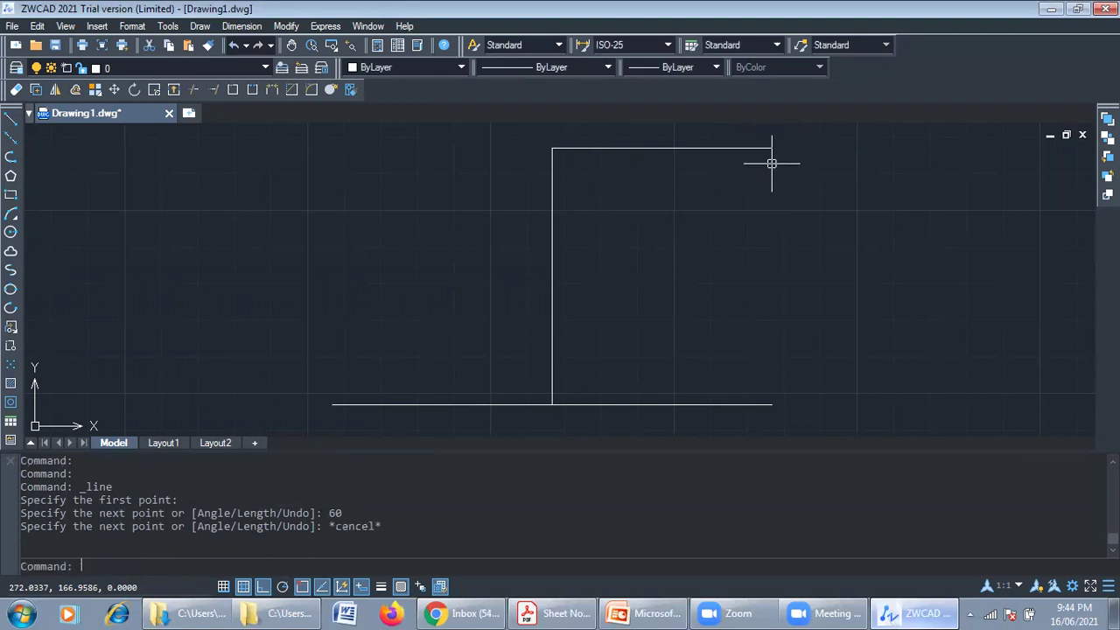
Draw a 60 mm line to the left from the axis's upper end and continue it down to the base's left endpoint.
right_click(741, 225)
left_click(760, 239)
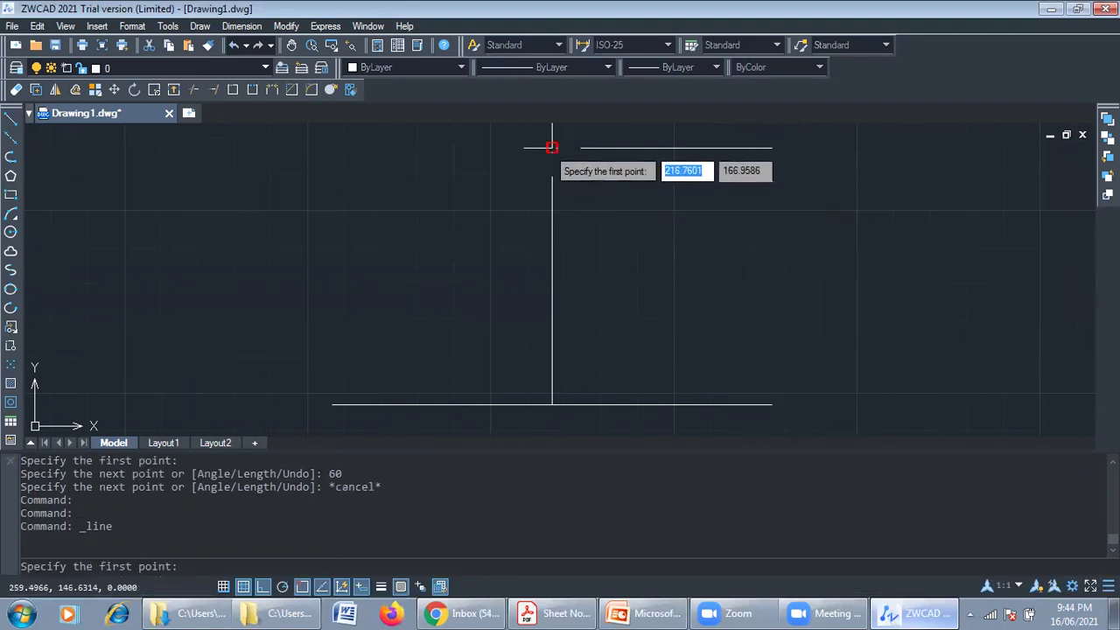
left_click(552, 188)
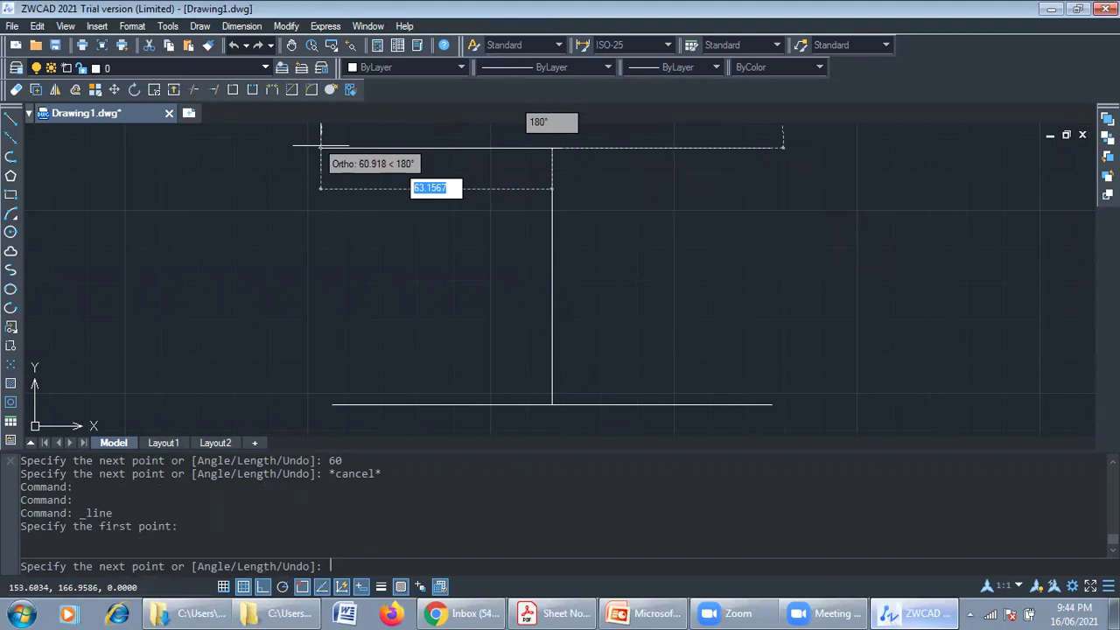
type("6")
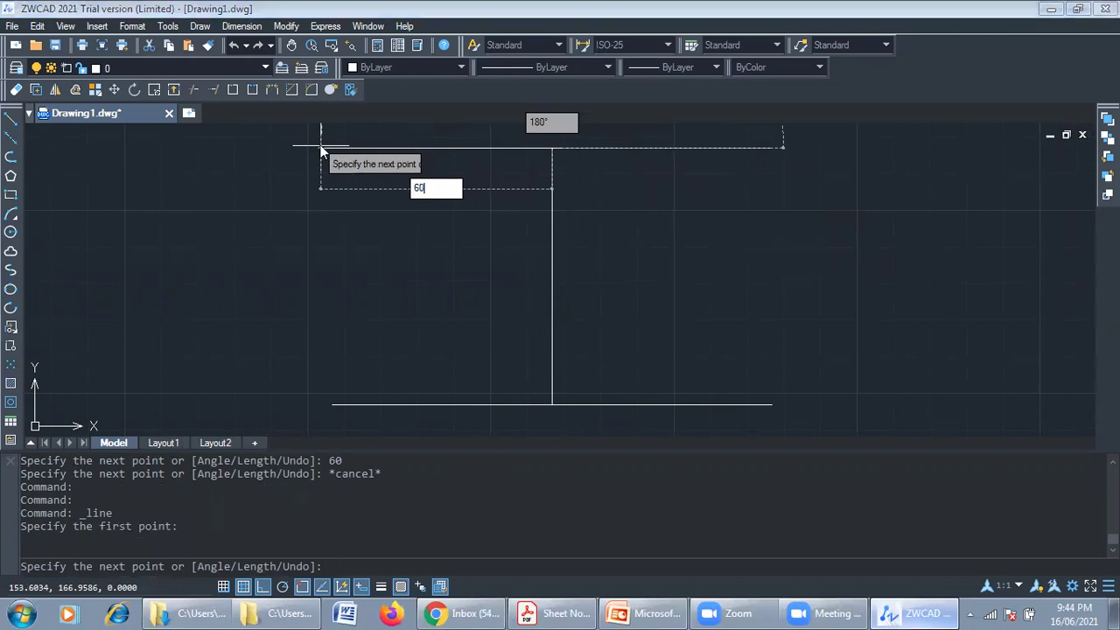
type("0")
key("Return")
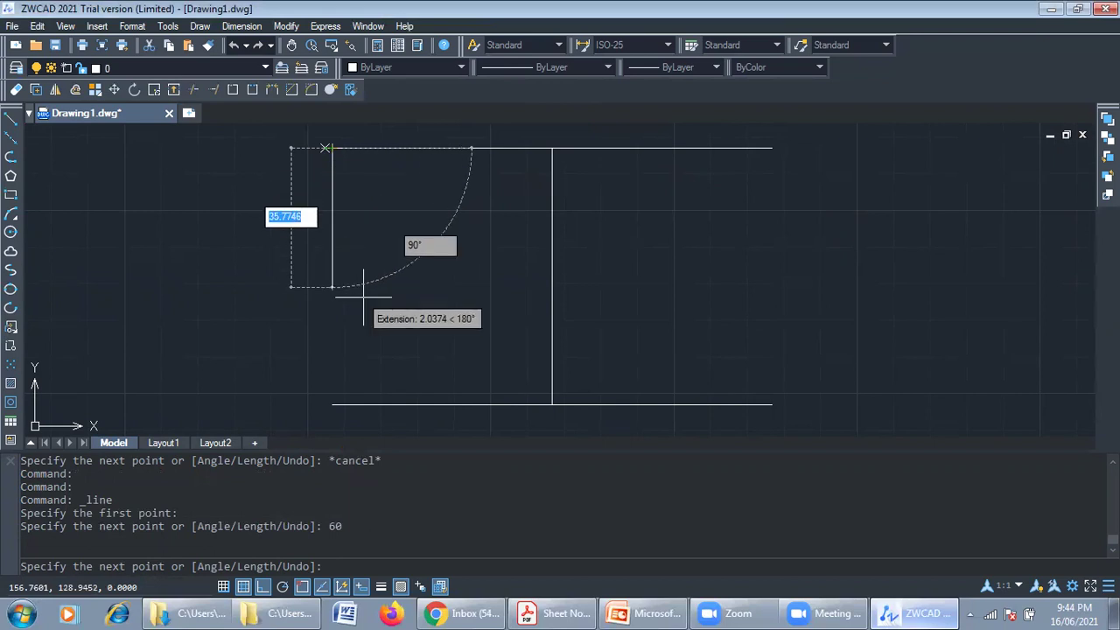
left_click(333, 404)
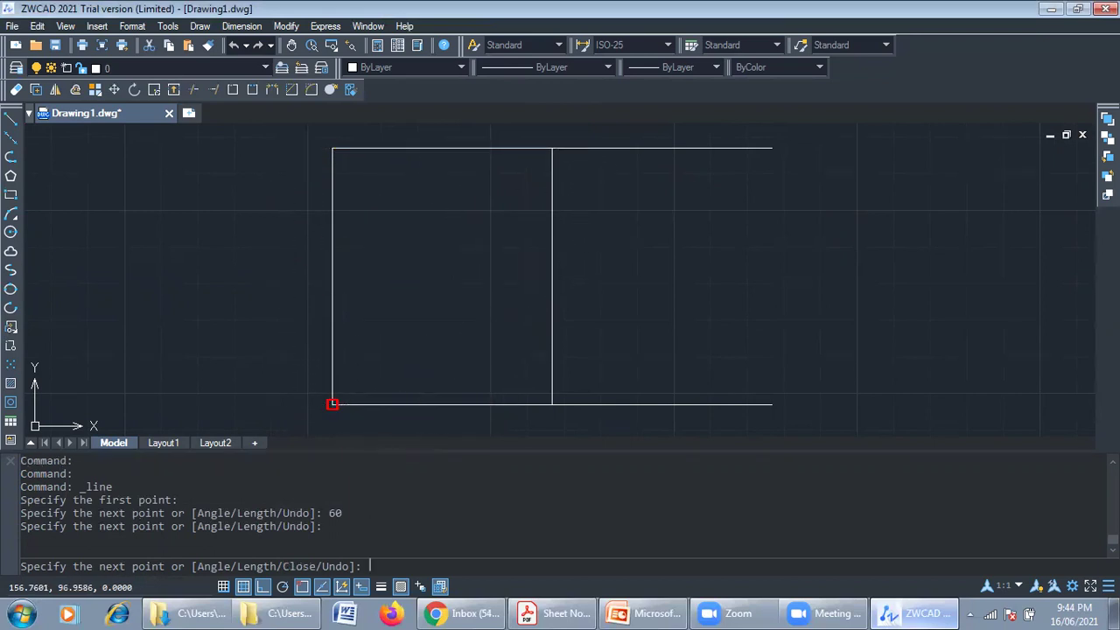
key("Escape")
Close the rectangle with a vertical line from the upper-right corner down to the base's right endpoint.
right_click(607, 232)
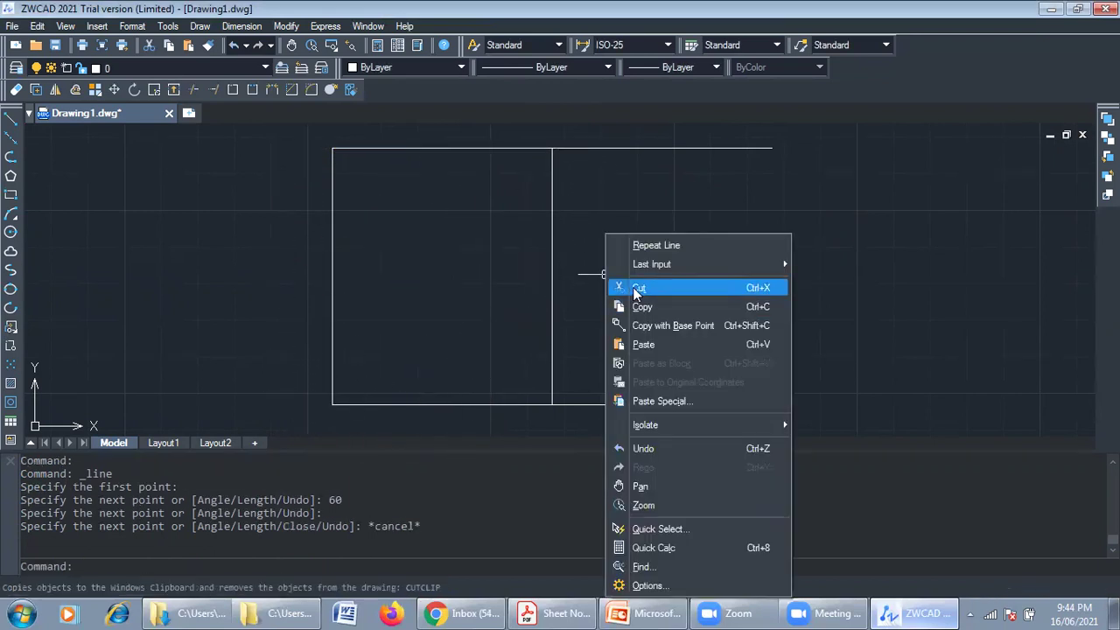
left_click(638, 244)
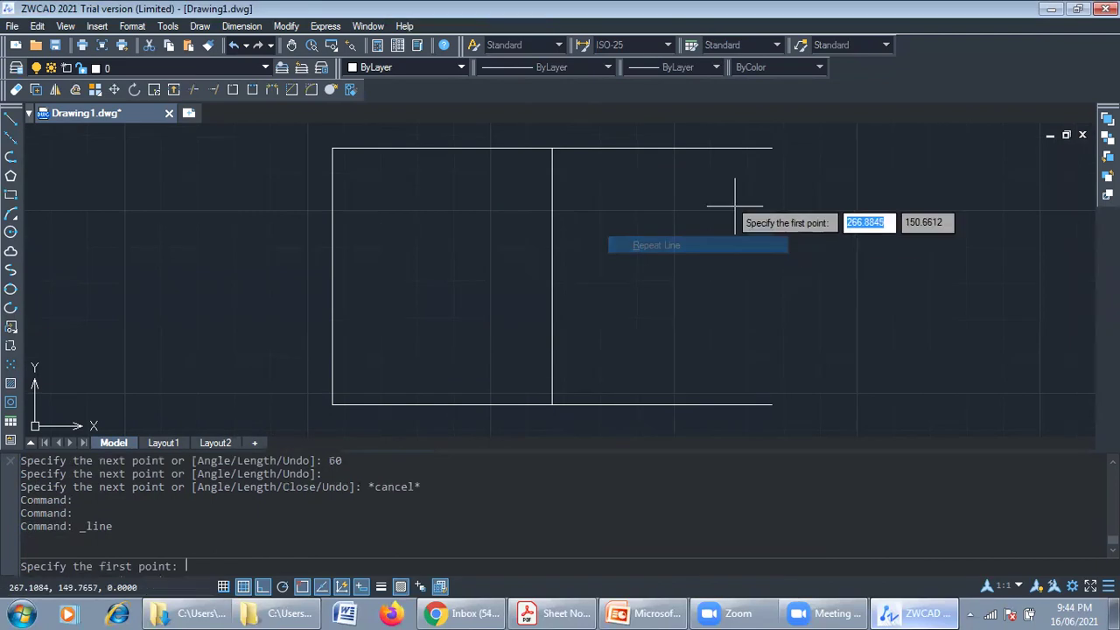
left_click(772, 148)
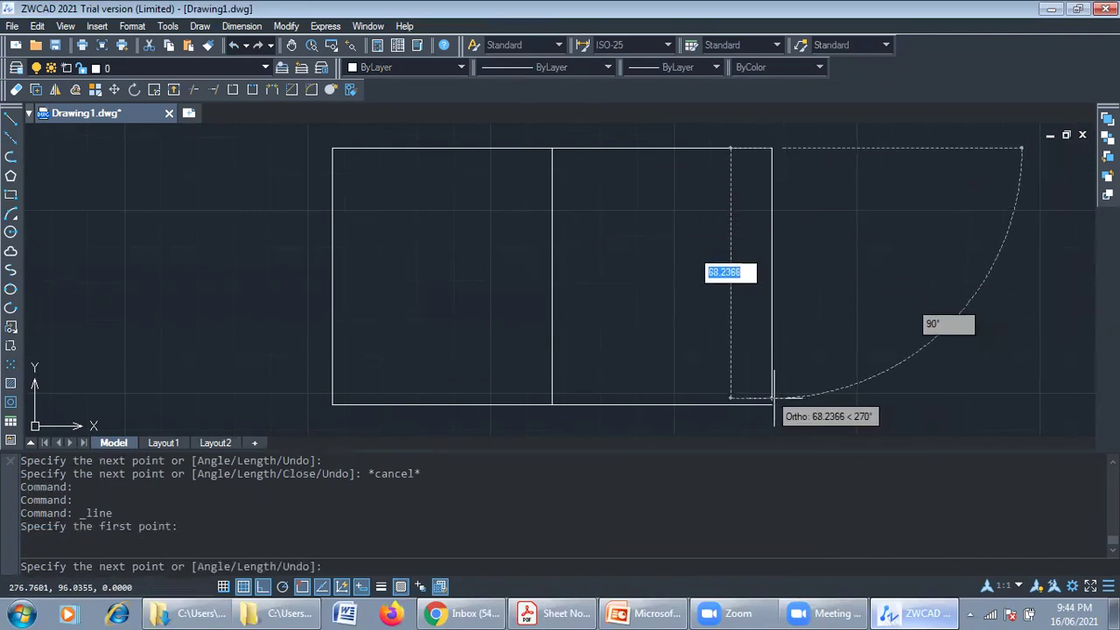
key("Escape")
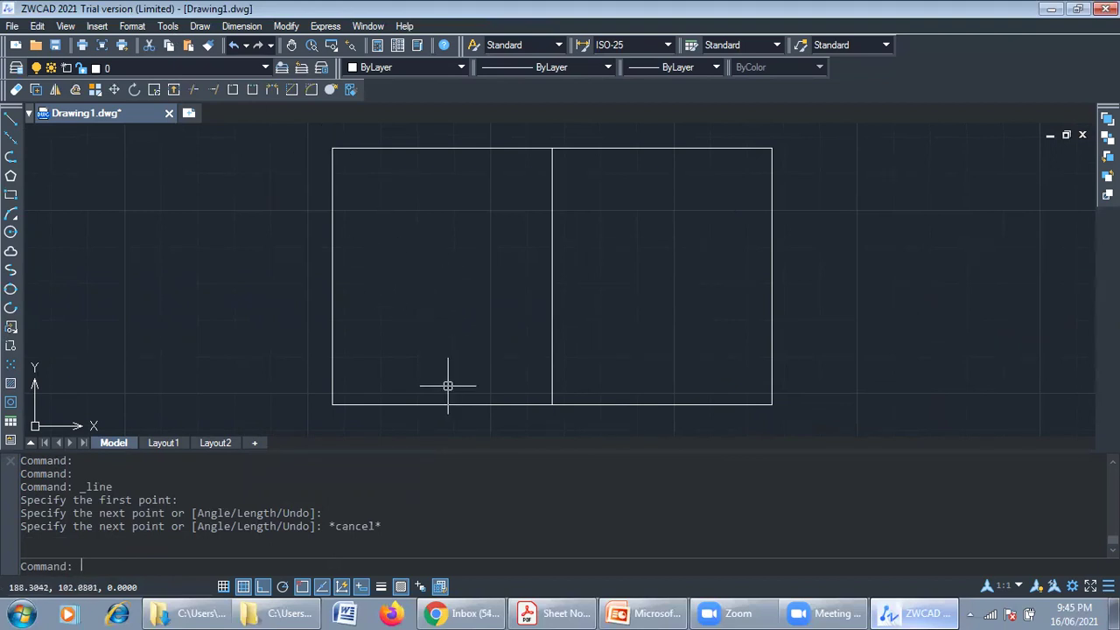
With the vertical axis line selected, load the CENTER2 linetype into the drawing.
left_click(548, 236)
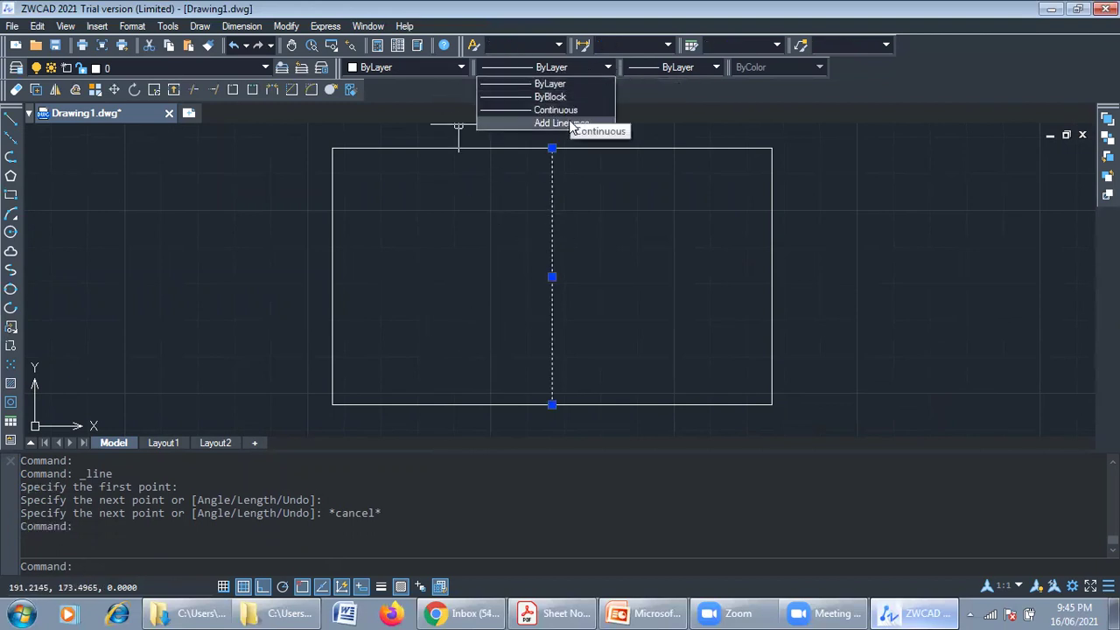
left_click(569, 123)
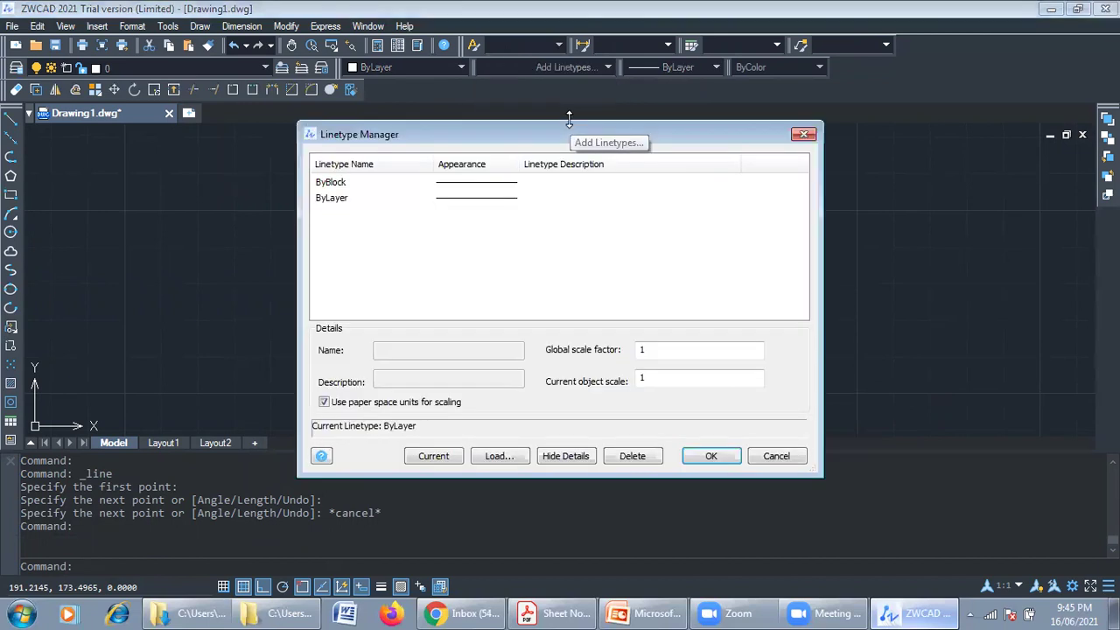
left_click(496, 456)
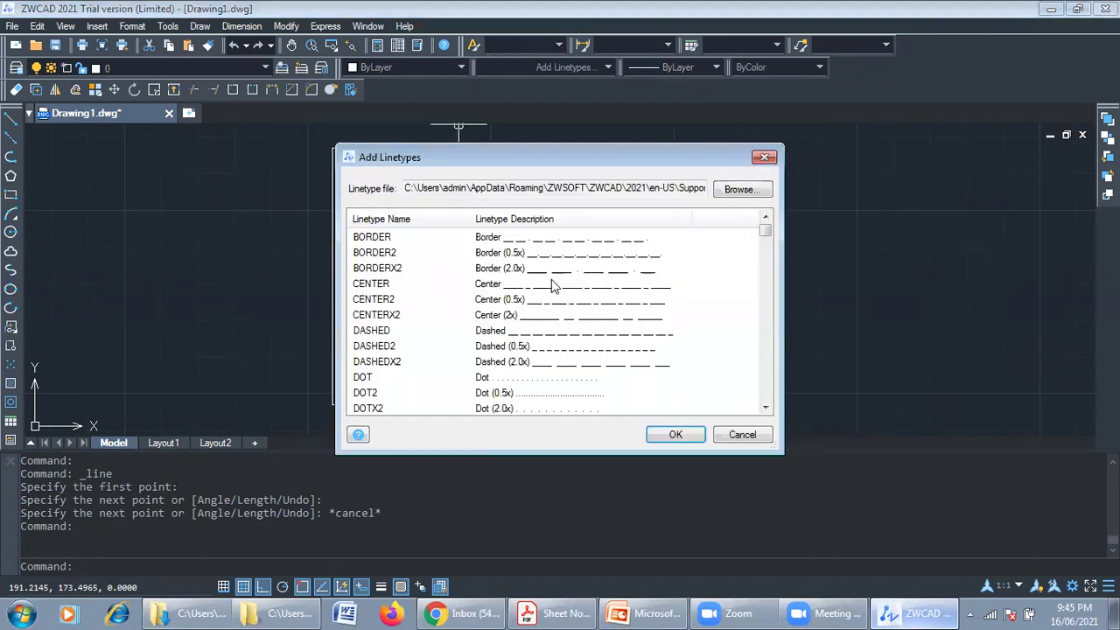
left_click(534, 302)
left_click(674, 435)
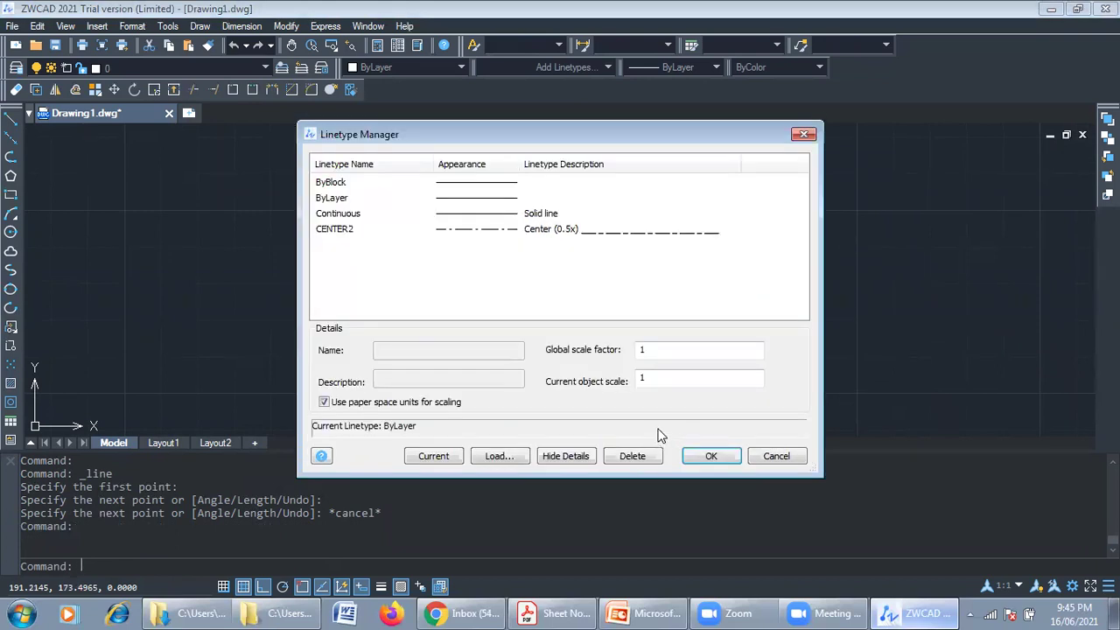
left_click(708, 456)
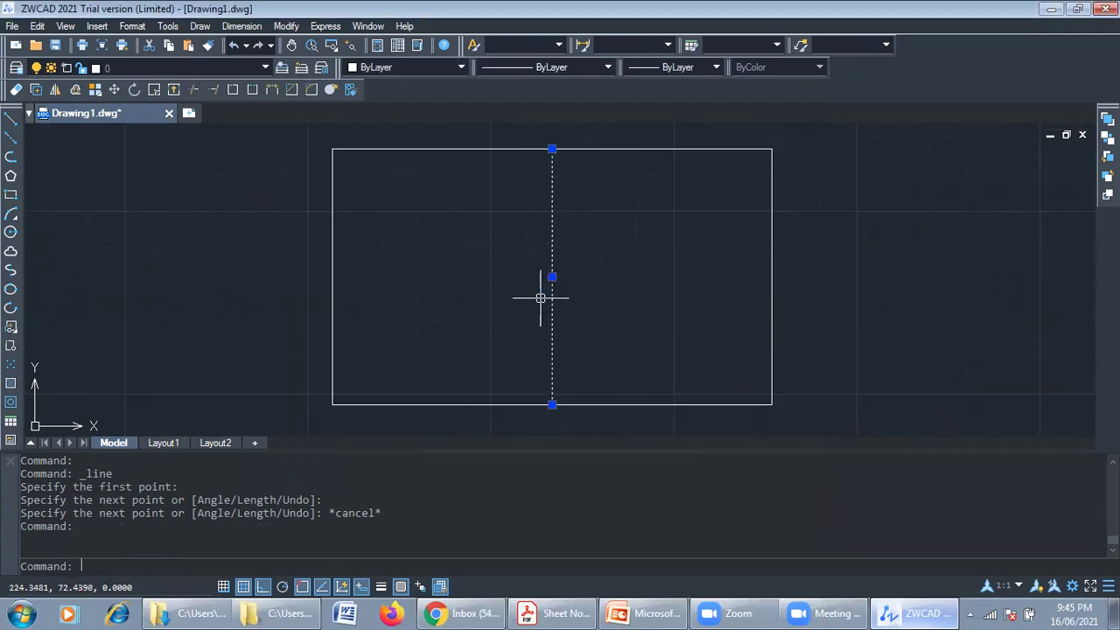
Set the vertical axis line's color to Magenta and its linetype to CENTER2.
key("Escape")
scroll(545, 295, "up", 4)
left_click(559, 258)
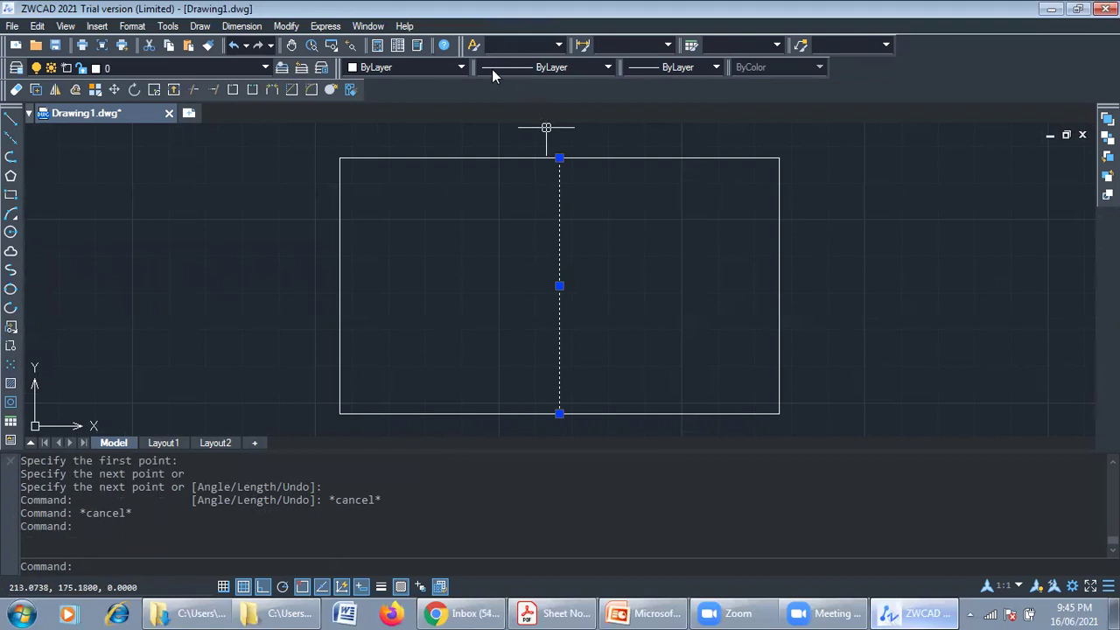
left_click(441, 66)
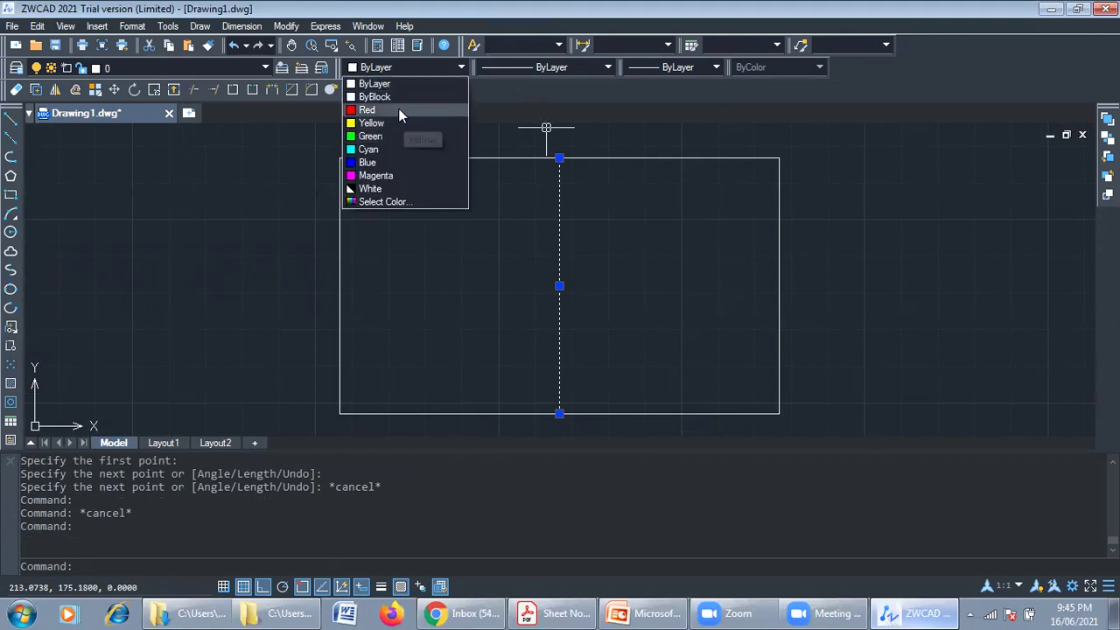
left_click(409, 175)
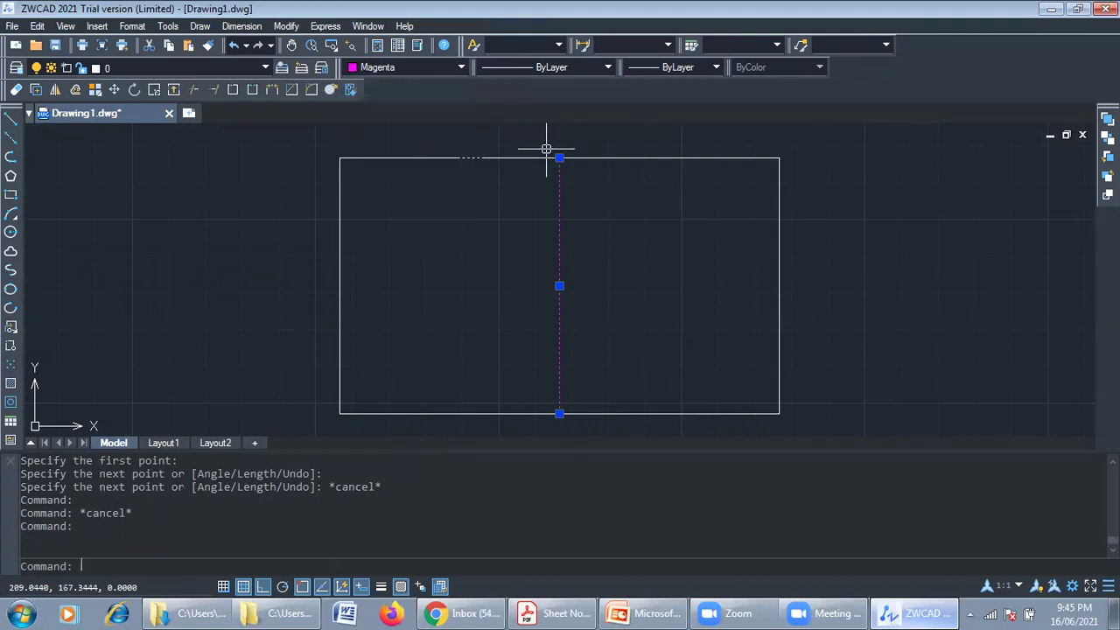
left_click(602, 66)
left_click(579, 110)
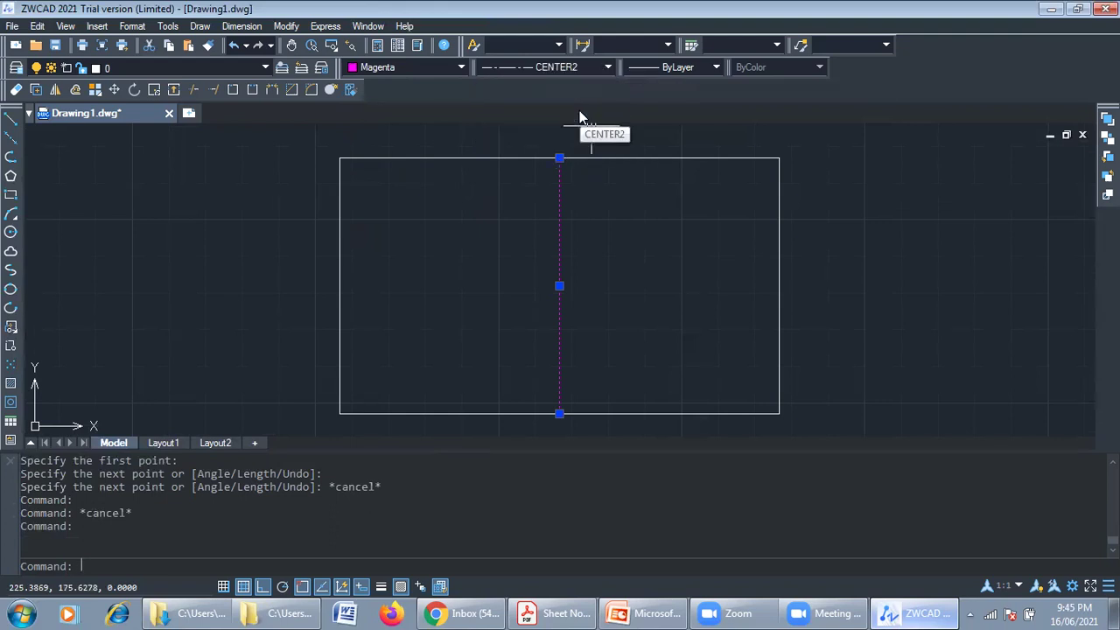
key("Escape")
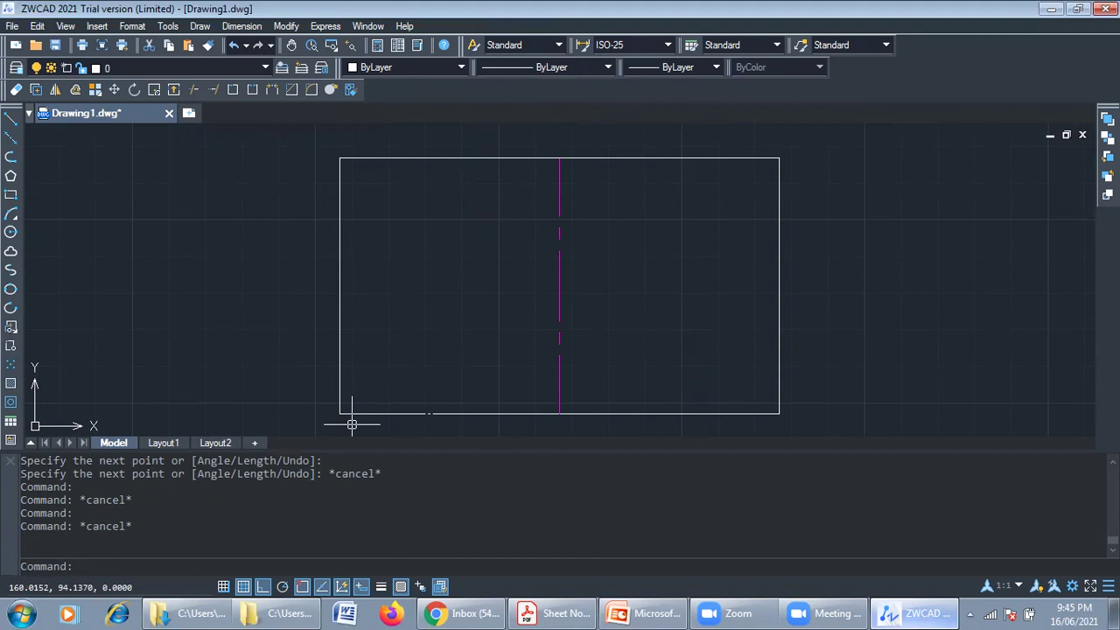
Divide the rectangle's horizontal base line into 8 equal segments with the DIVIDE command.
type("divide")
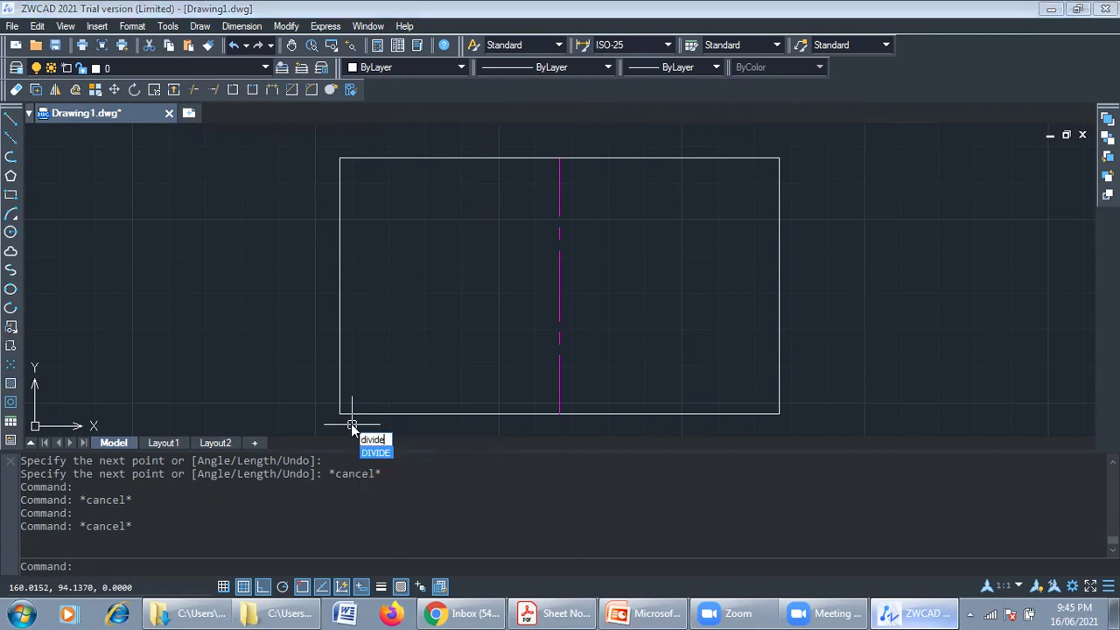
key("Return")
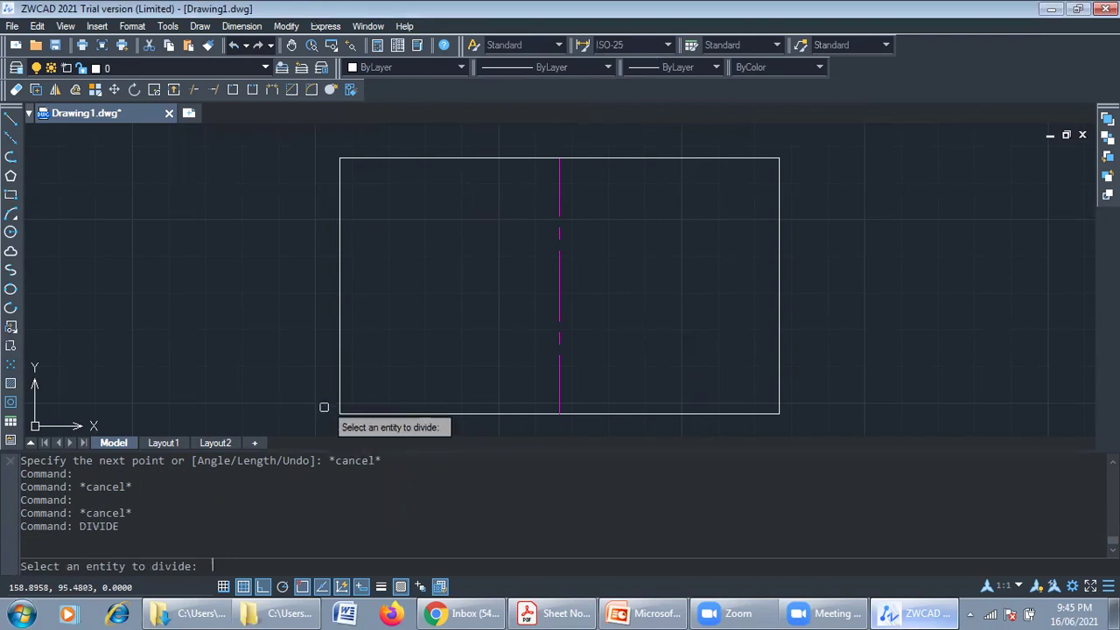
left_click(395, 413)
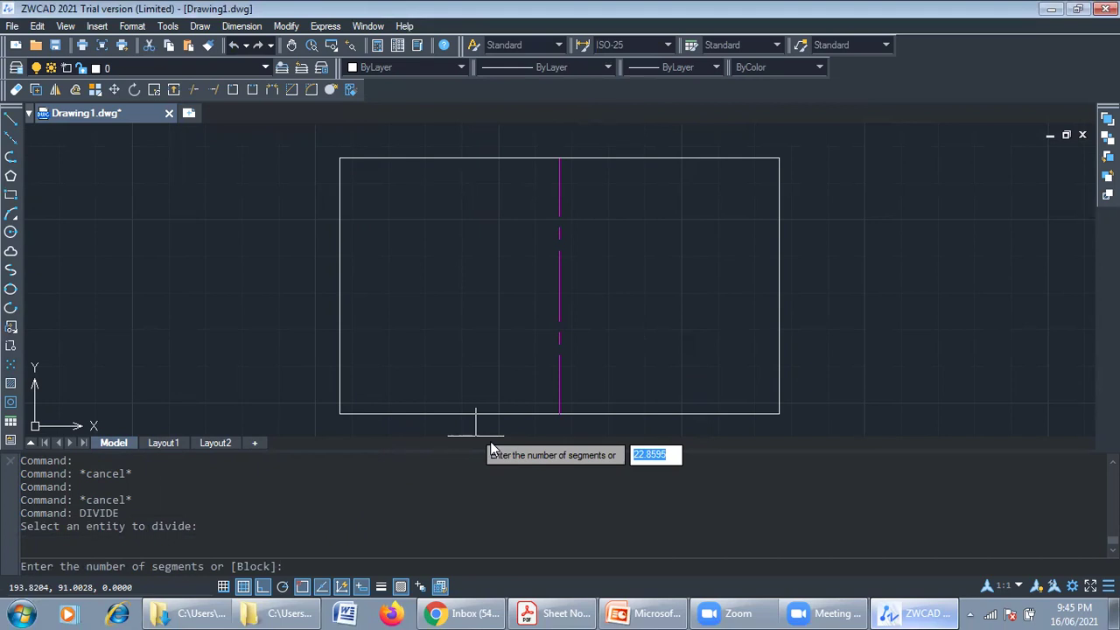
type("8")
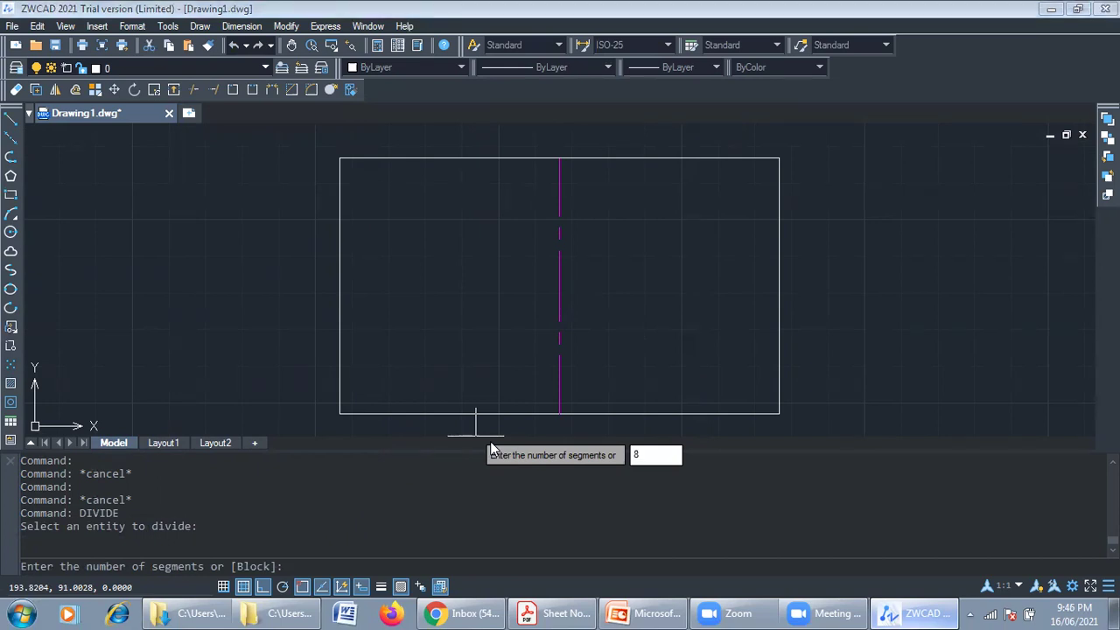
key("Return")
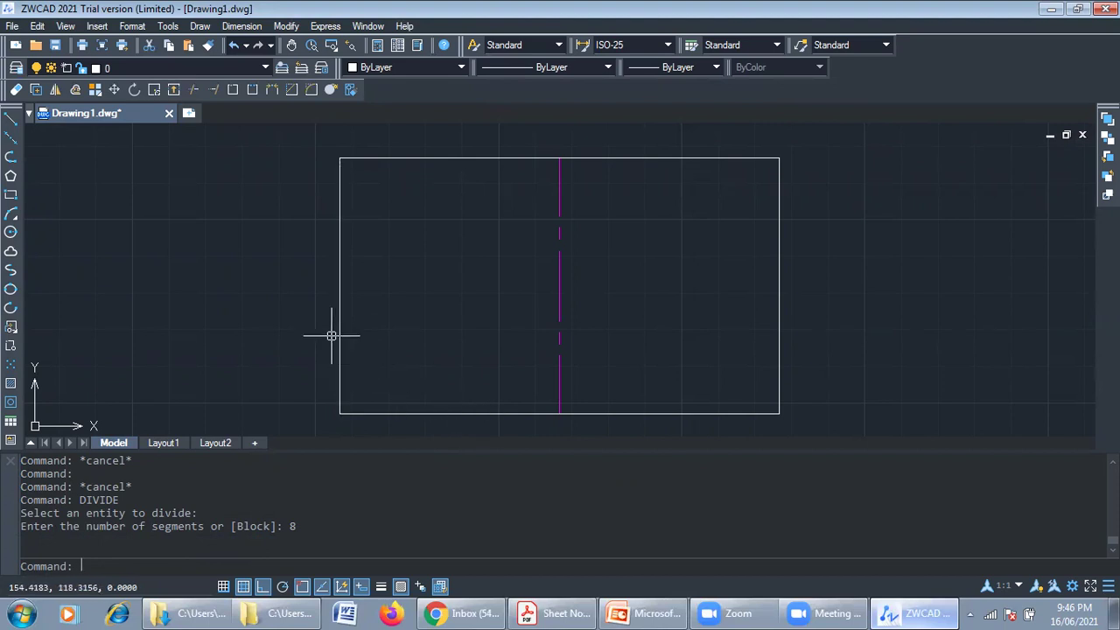
Divide the rectangle's left vertical side into 4 equal segments with the DIVIDE command.
type("divide")
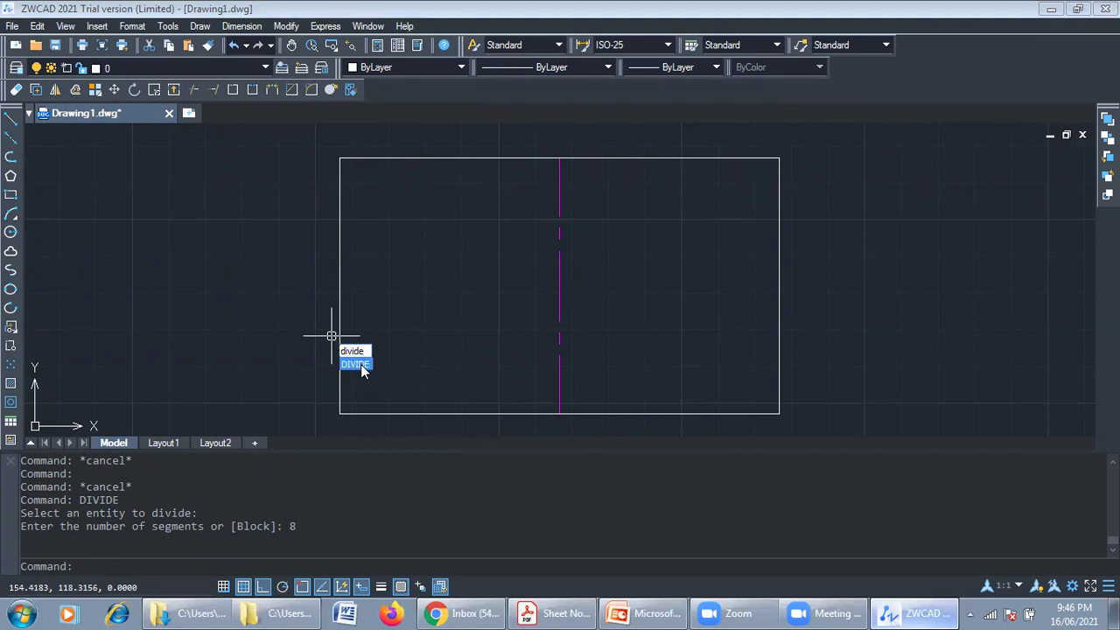
left_click(361, 365)
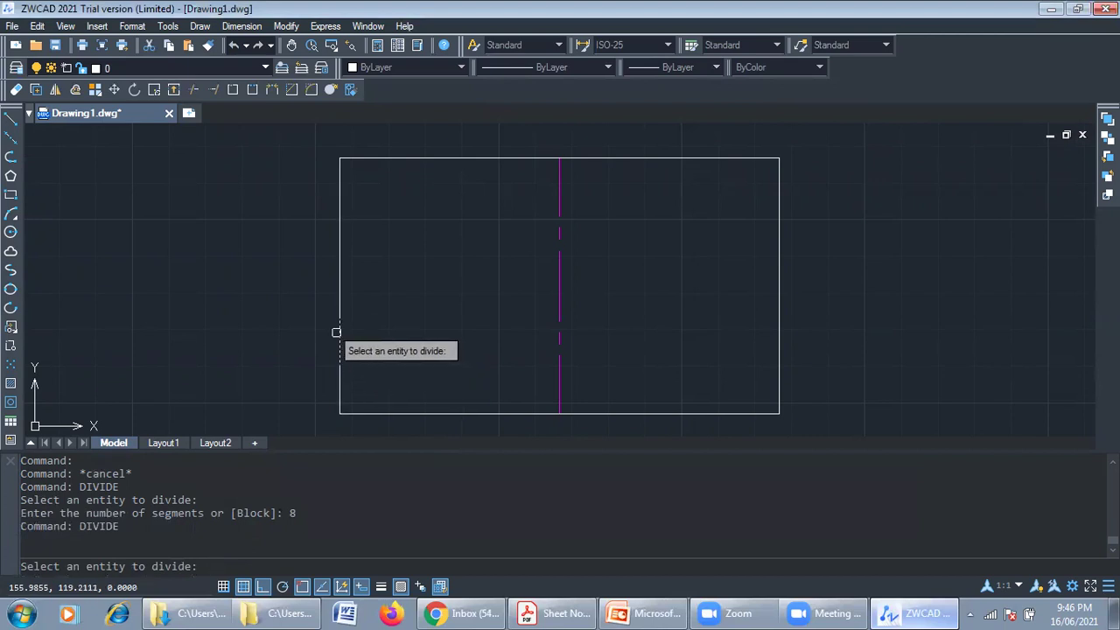
left_click(338, 330)
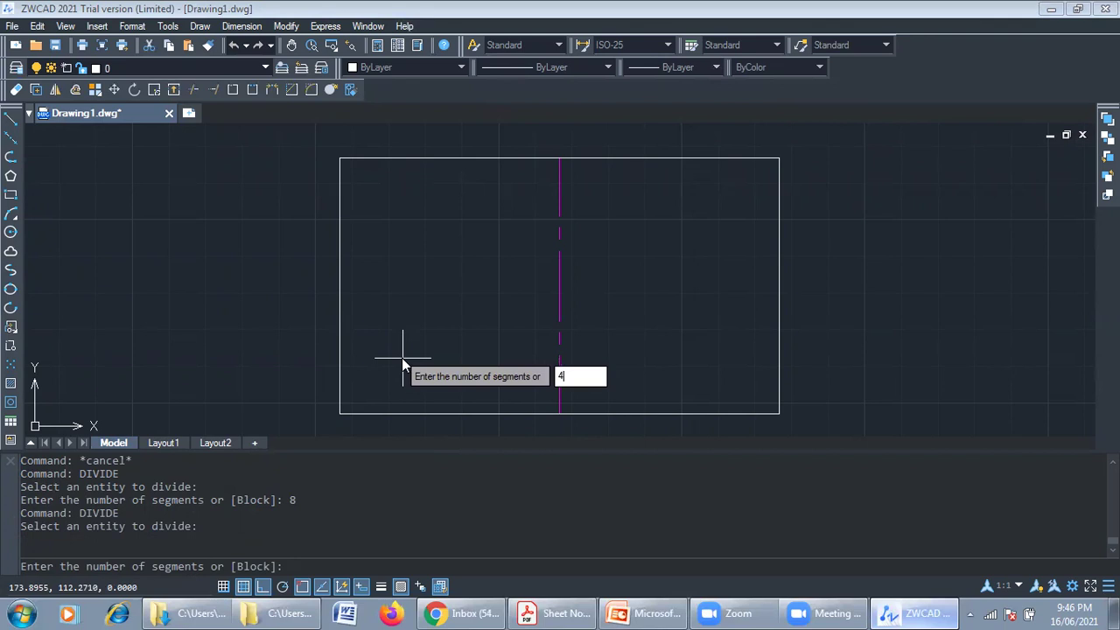
key("Return")
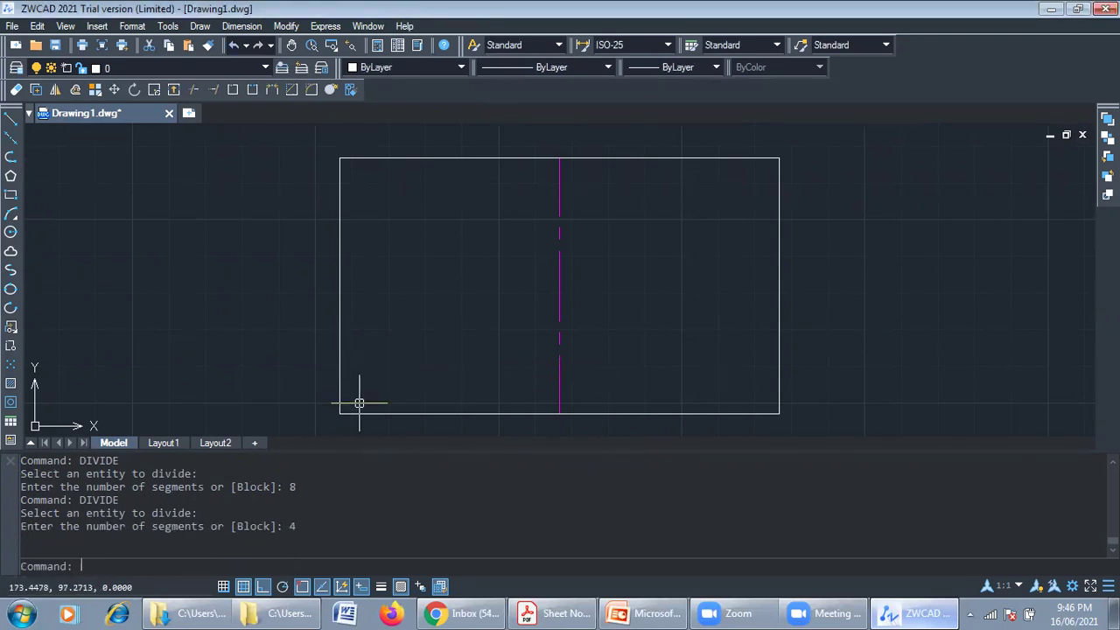
Erase the base line and the left vertical side, keeping only their division points.
left_click(432, 413)
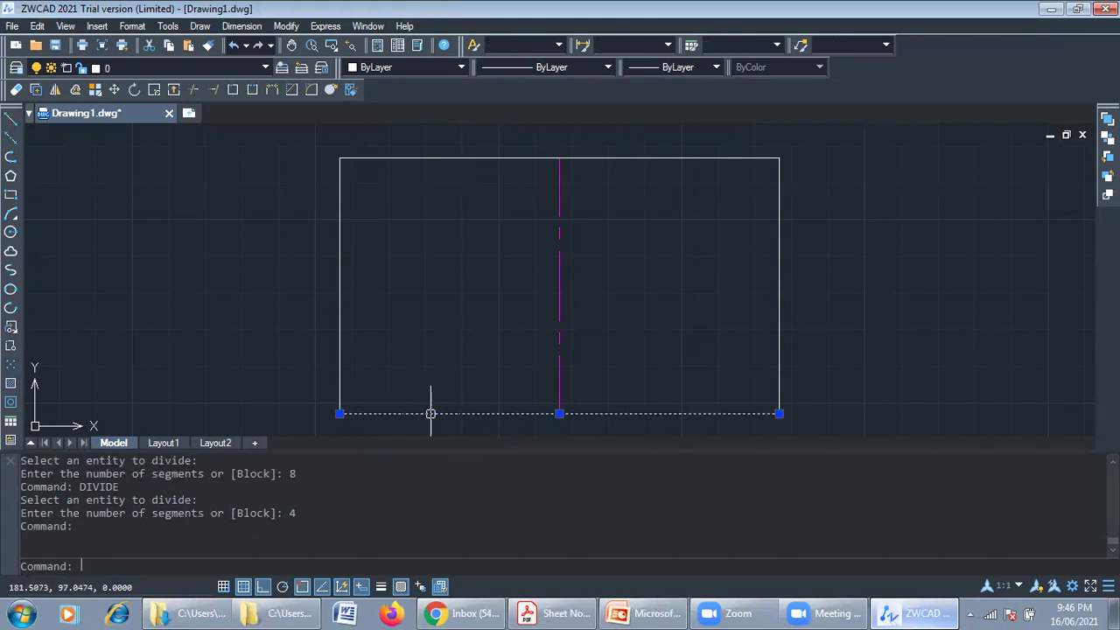
key("Delete")
scroll(453, 420, "up", 4)
scroll(433, 407, "down", 4)
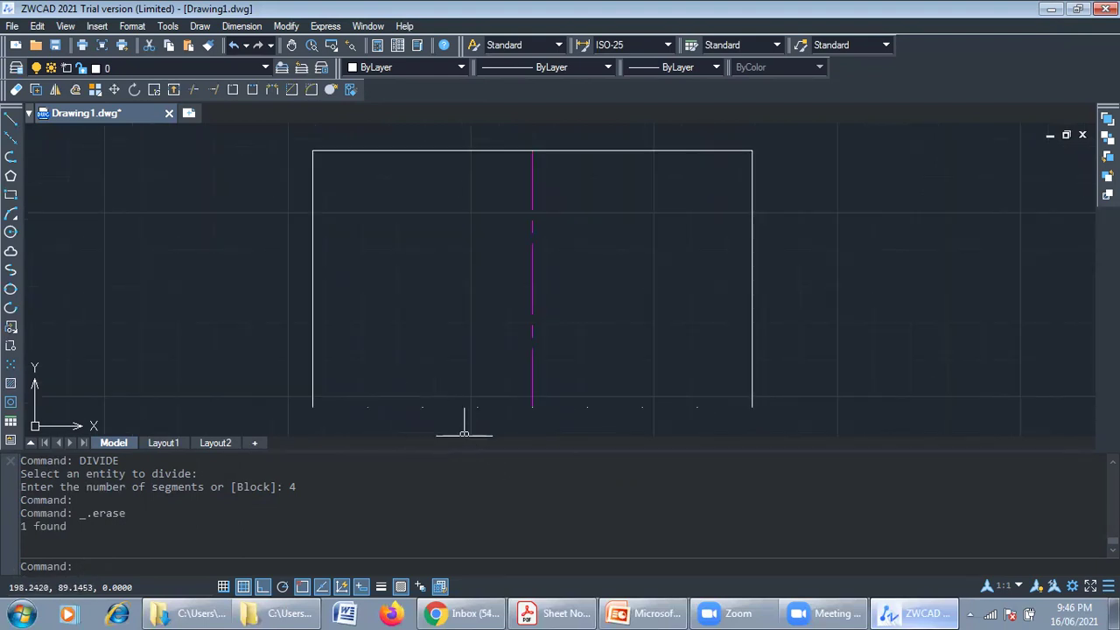
left_click(312, 272)
key("Delete")
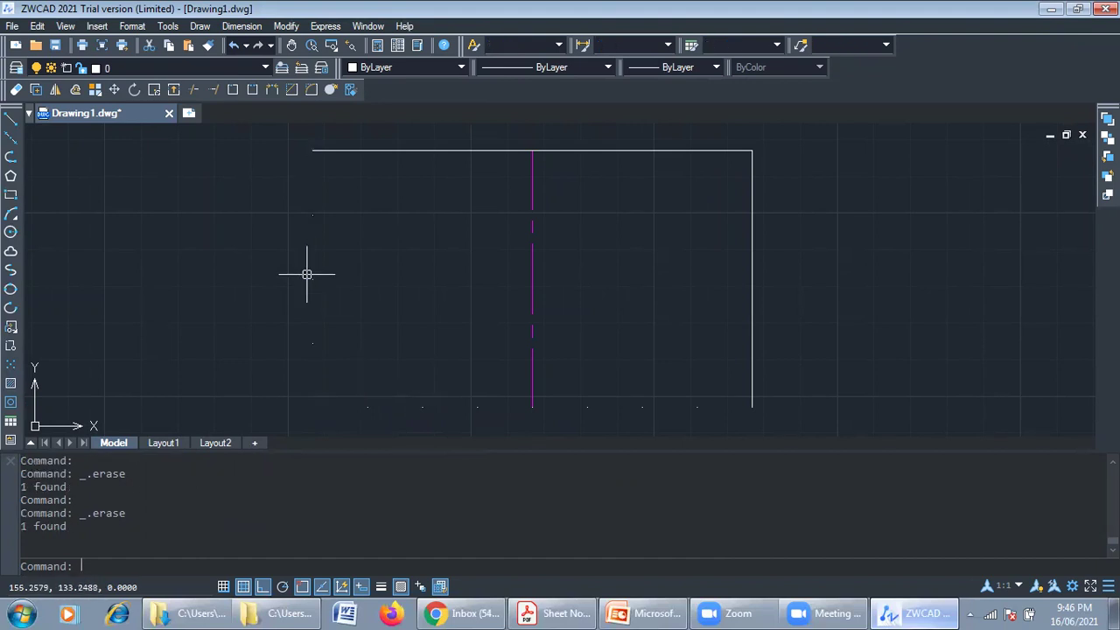
Draw a line from the uppermost division point of the former left side to the axis's upper end.
left_click(9, 119)
left_click(312, 214)
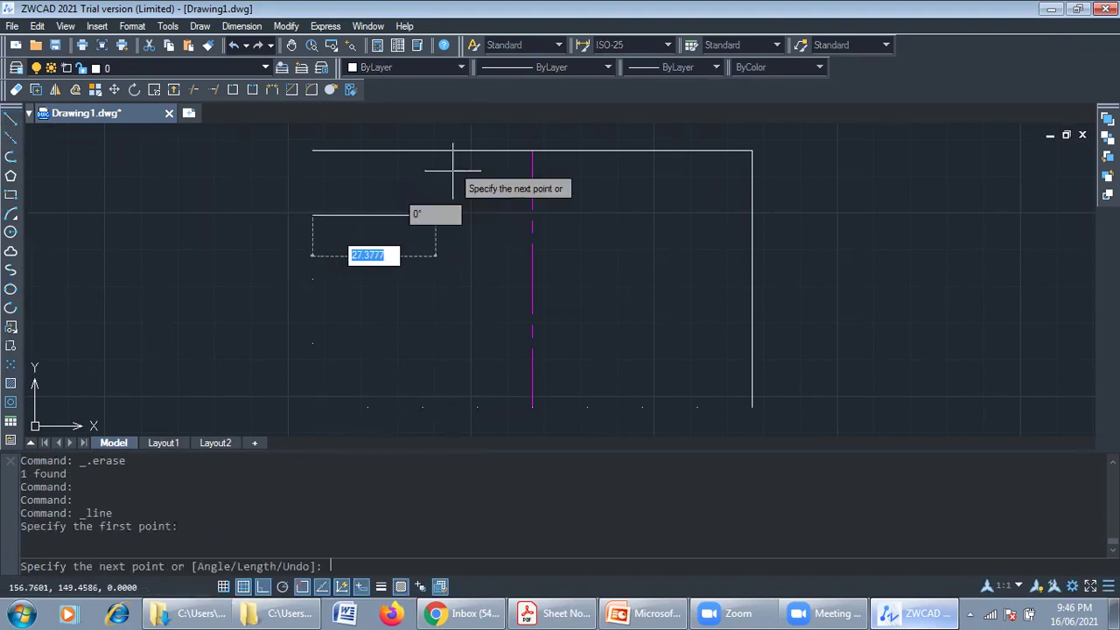
left_click(532, 151)
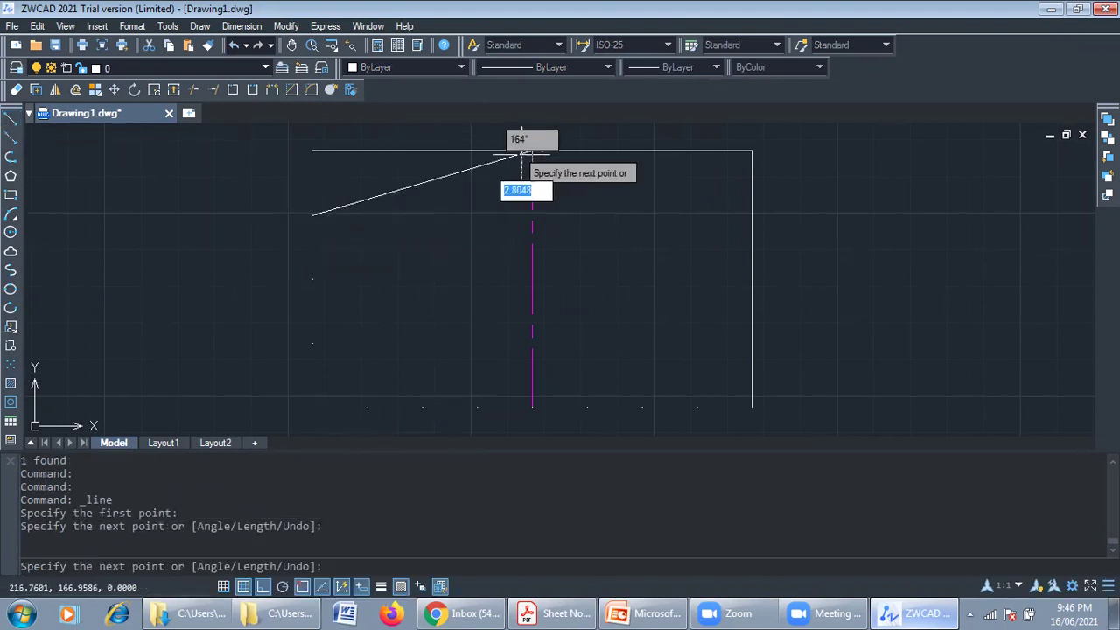
key("Return")
Draw a line from the middle division point of the former left side to the axis's upper end.
right_click(491, 186)
left_click(505, 198)
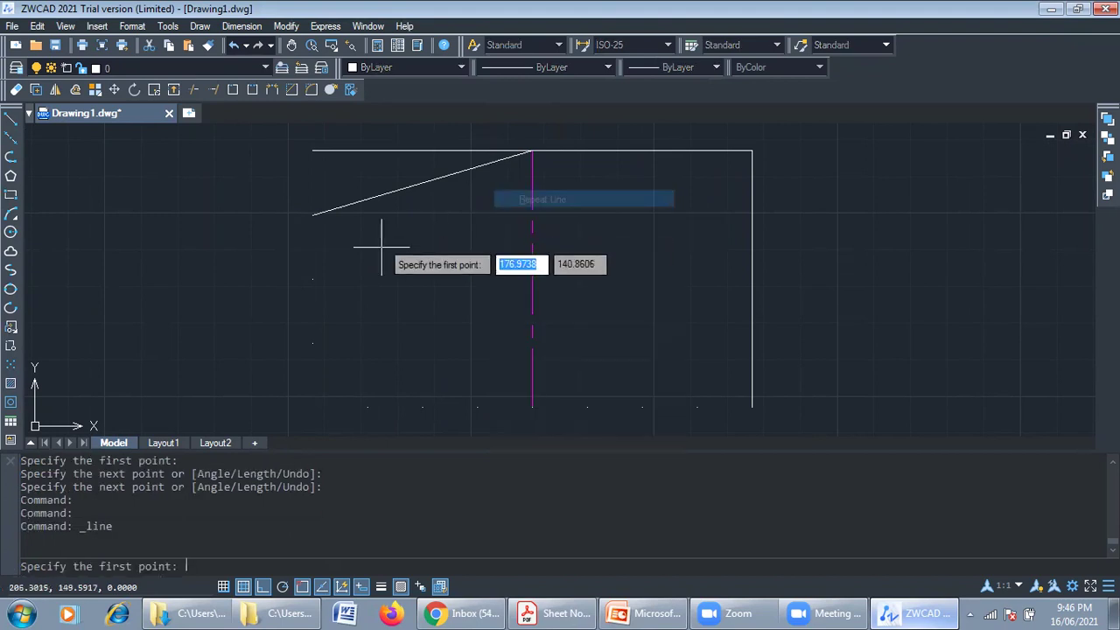
left_click(313, 280)
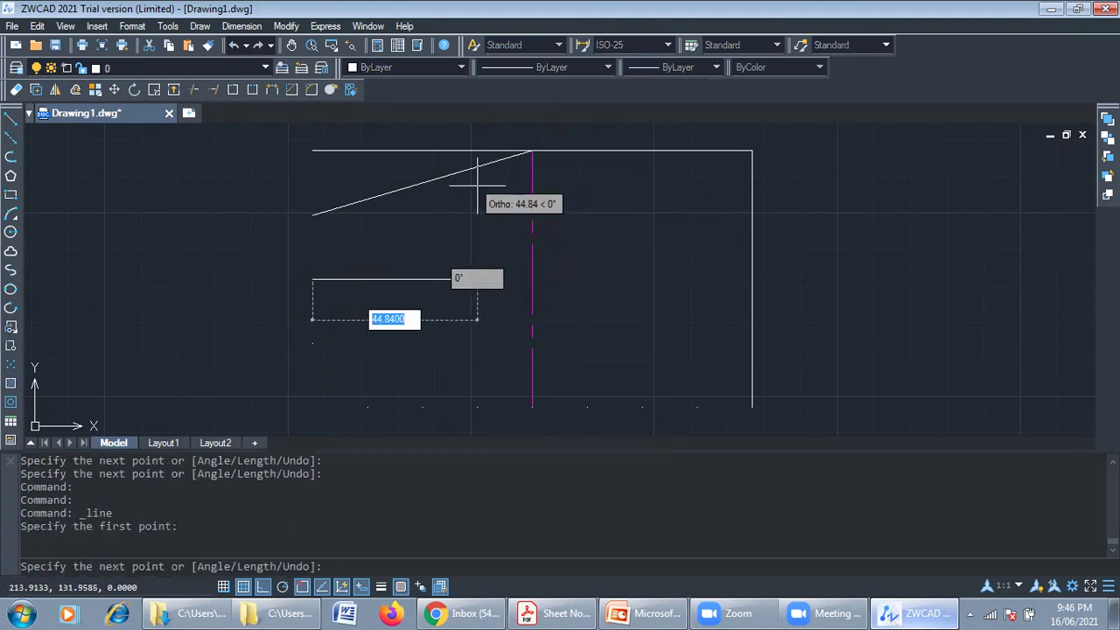
left_click(532, 151)
key("Return")
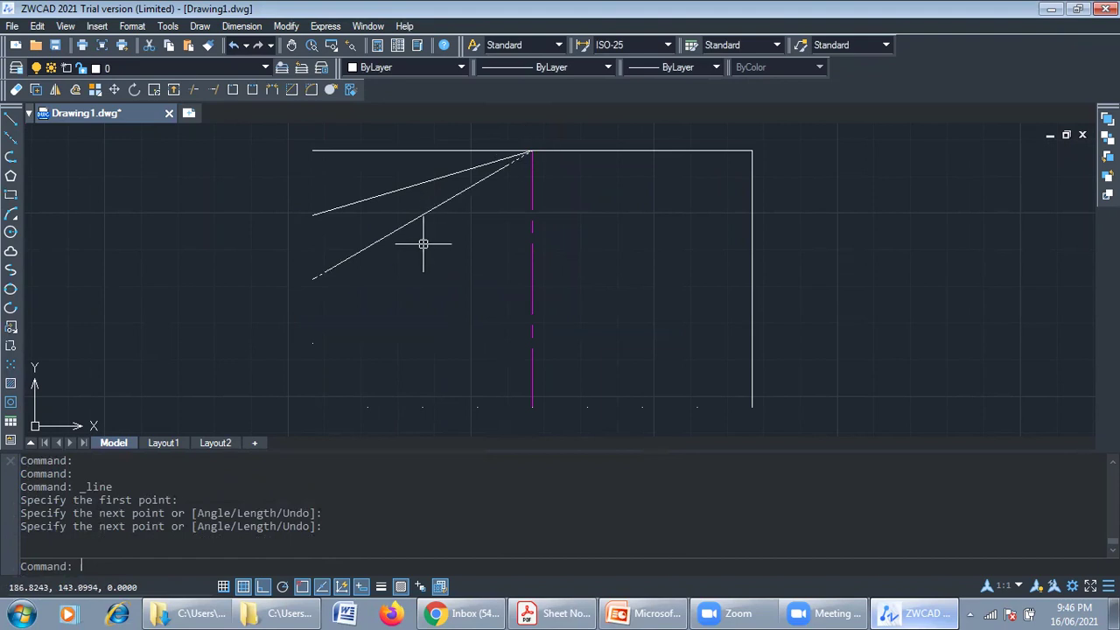
Draw a line from the lowest division point of the former left side to the axis's upper end.
right_click(438, 260)
left_click(465, 246)
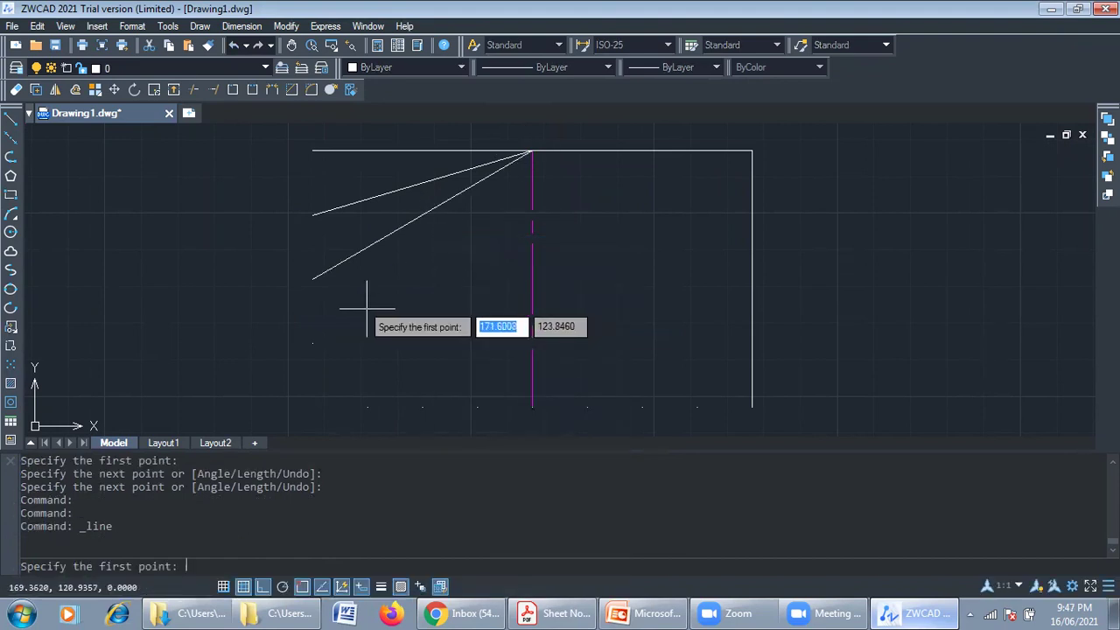
left_click(313, 343)
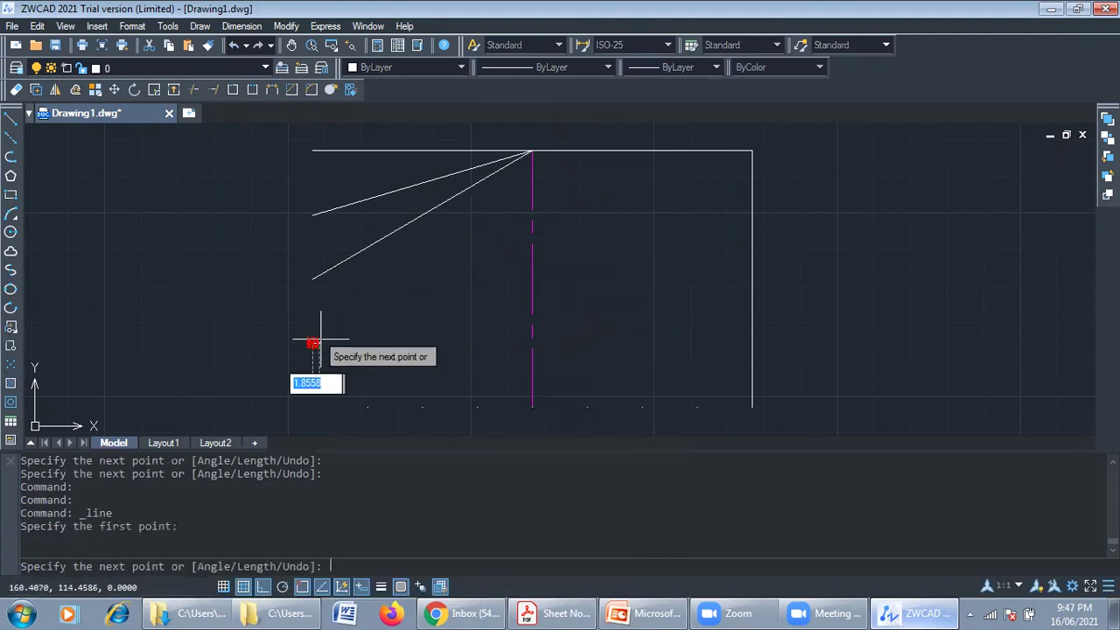
left_click(531, 152)
key("Return")
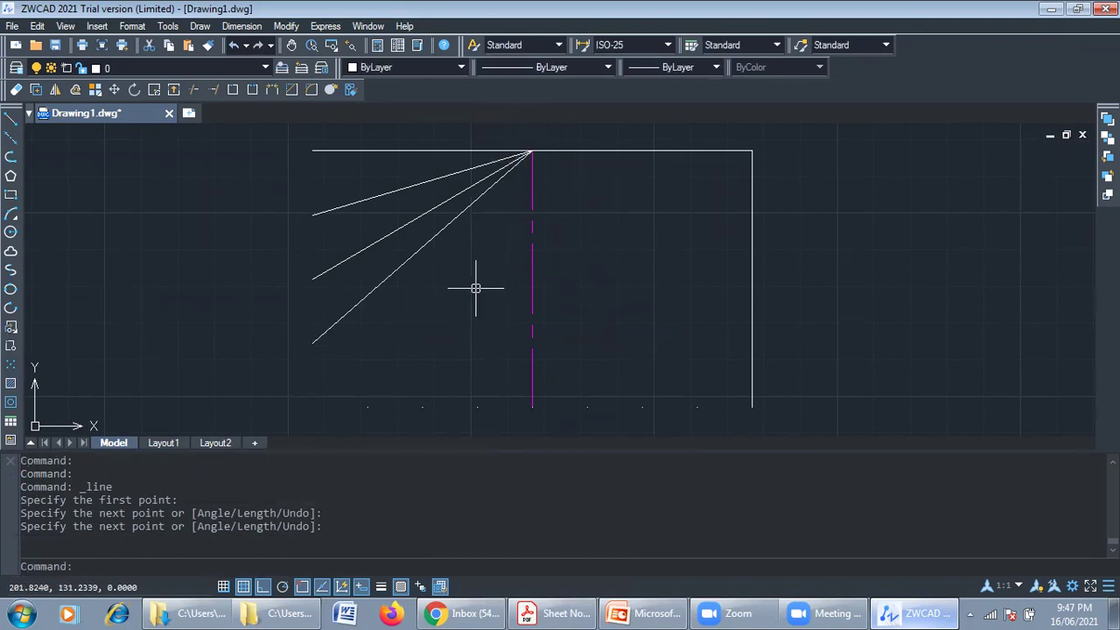
Draw a vertical line from the leftmost base division point up to the lowest inclined line.
left_click(12, 118)
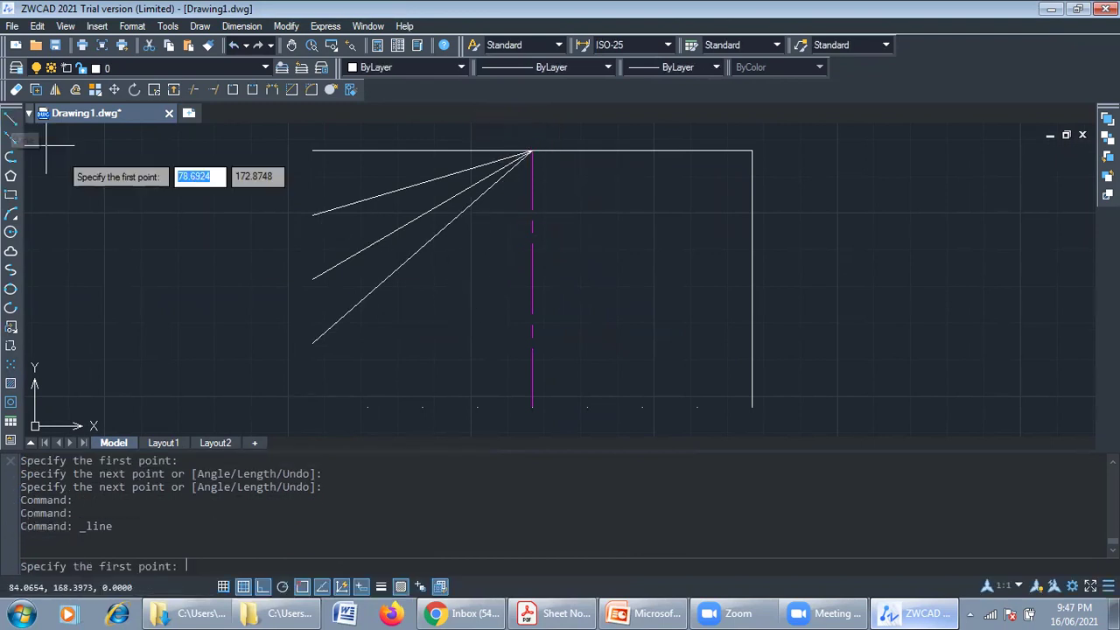
left_click(366, 407)
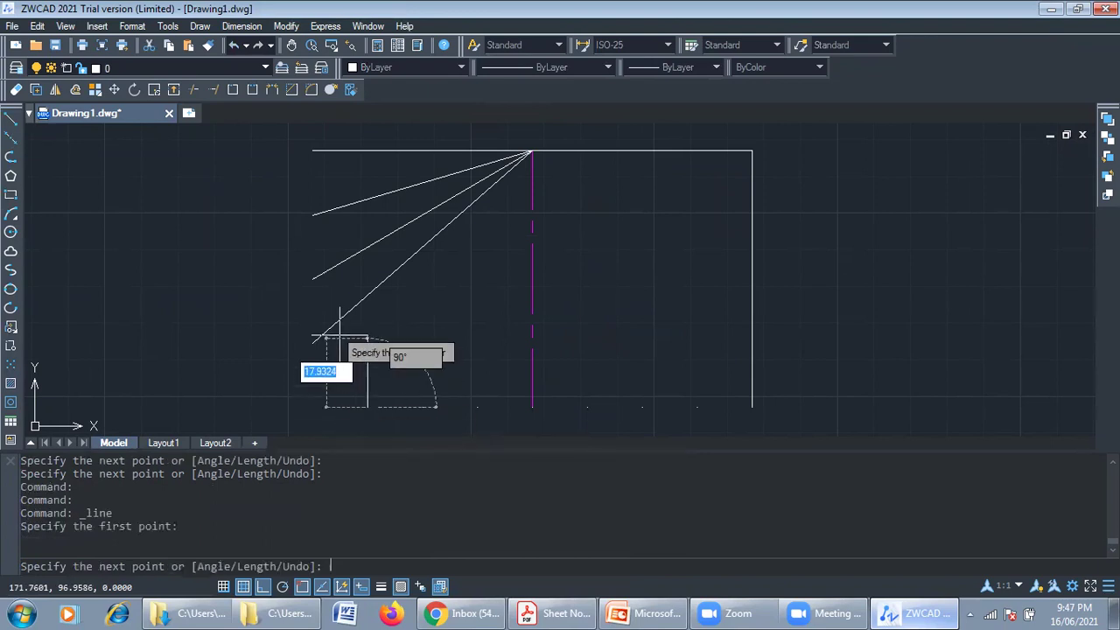
left_click(367, 294)
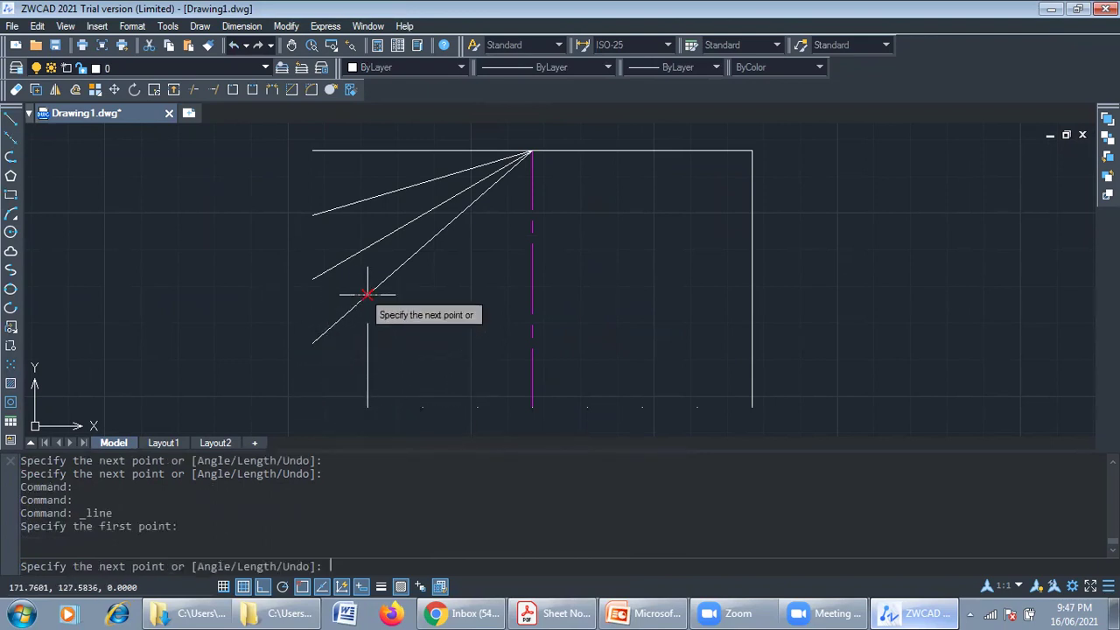
key("Return")
Draw a vertical line from the second base division point from the left up to the middle inclined line.
right_click(438, 235)
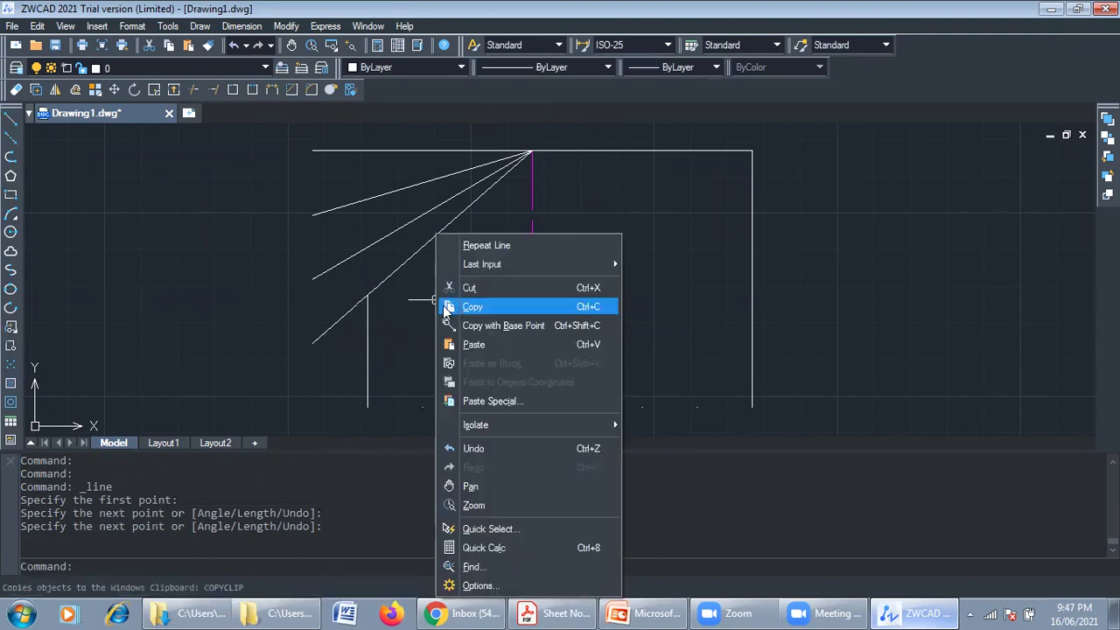
left_click(459, 246)
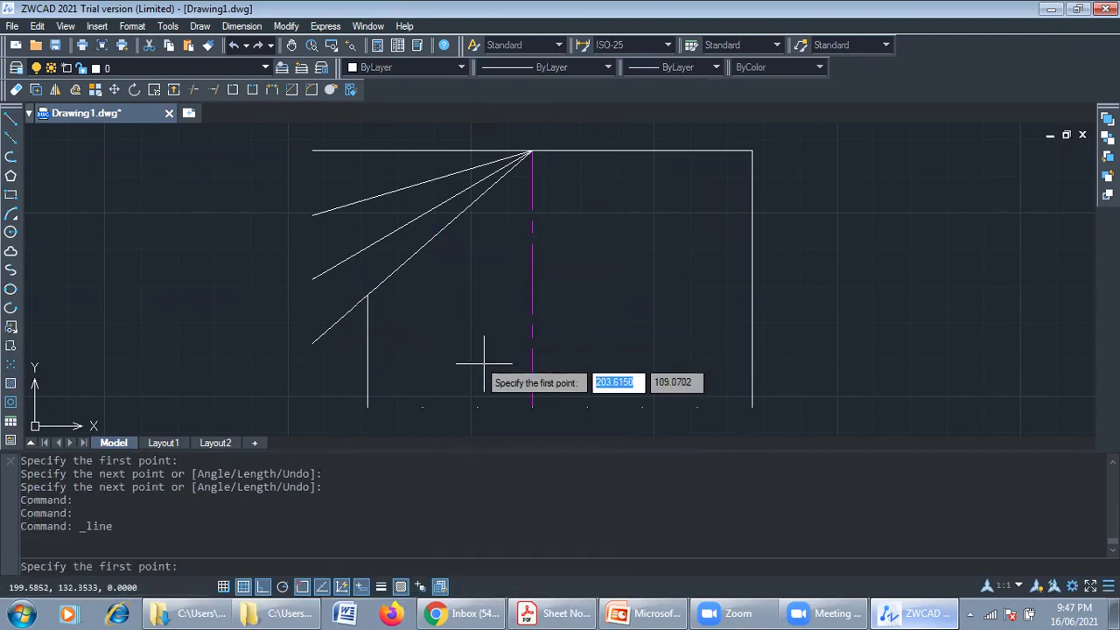
left_click(423, 406)
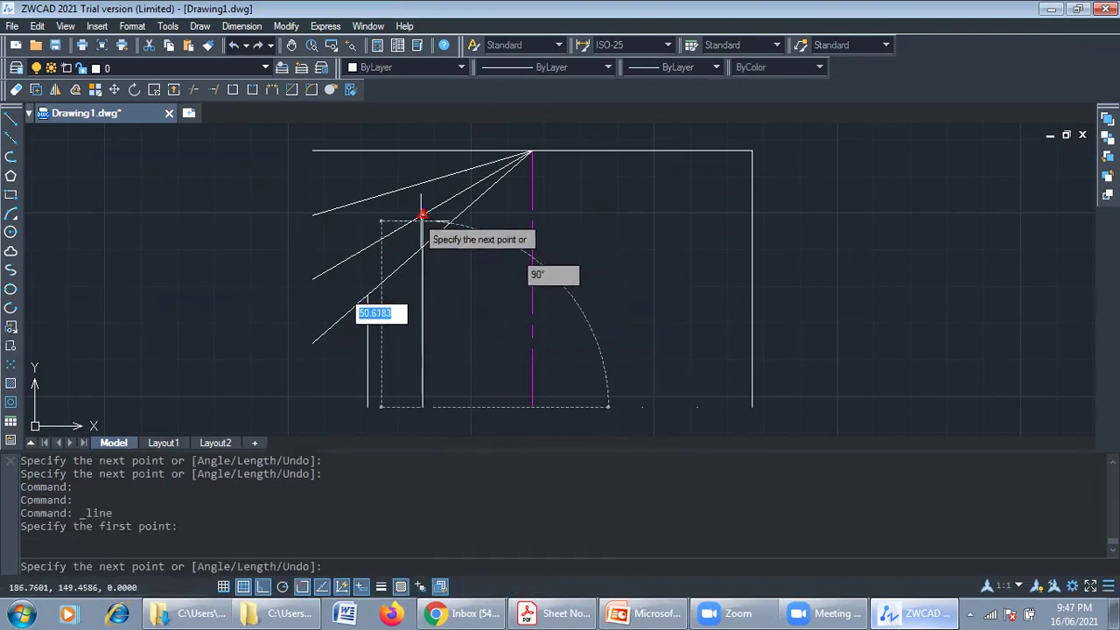
left_click(422, 214)
key("Return")
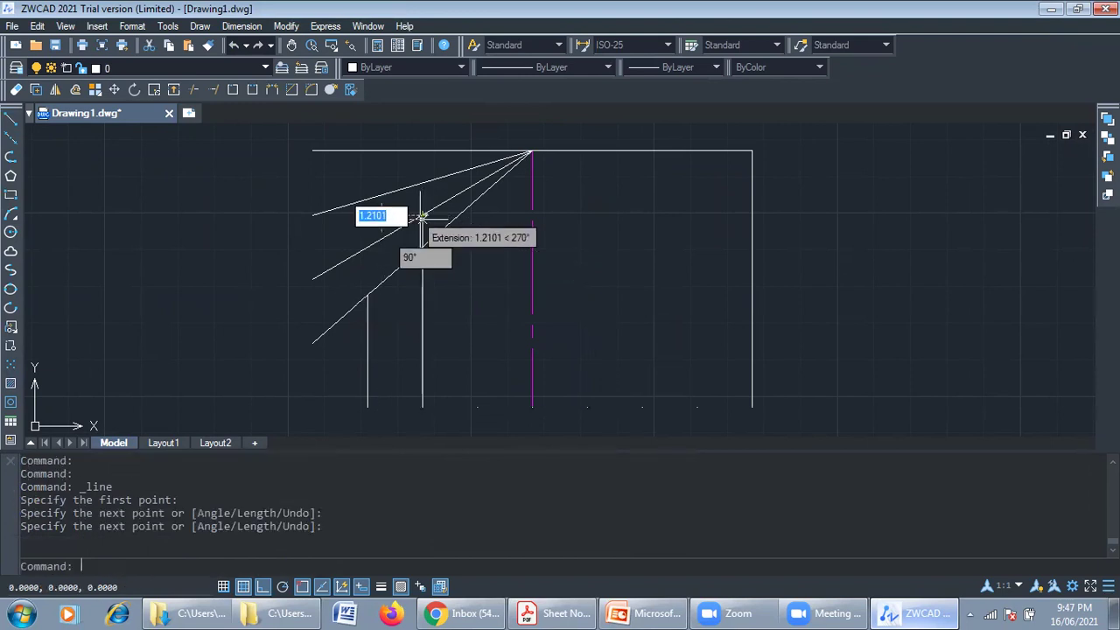
Draw a vertical line from the third base division point from the left up to the uppermost inclined line.
right_click(492, 272)
left_click(527, 246)
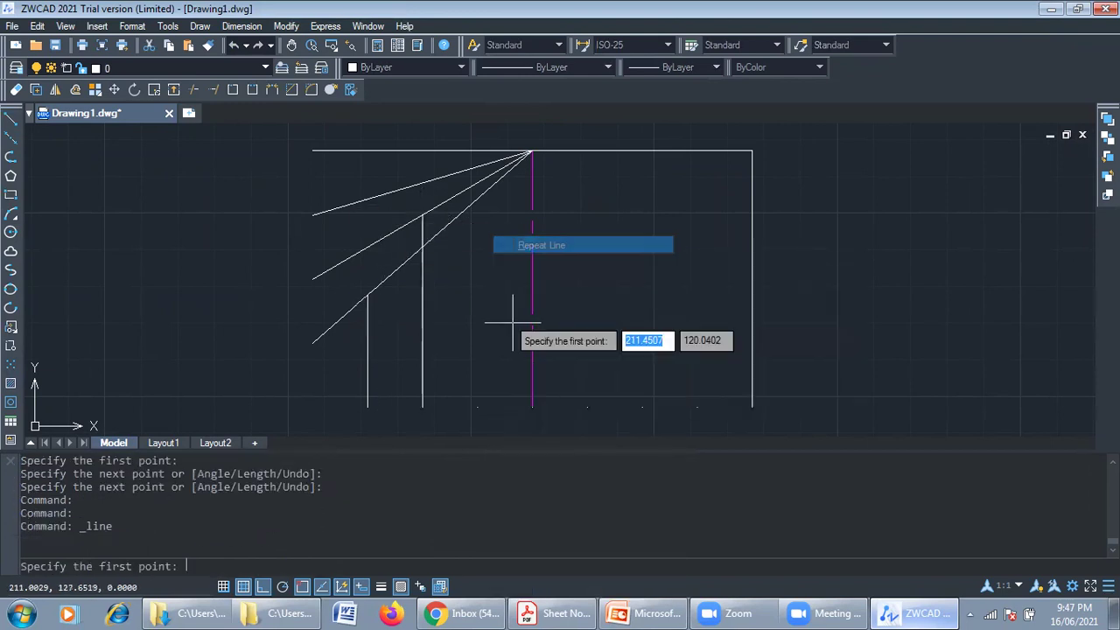
left_click(477, 406)
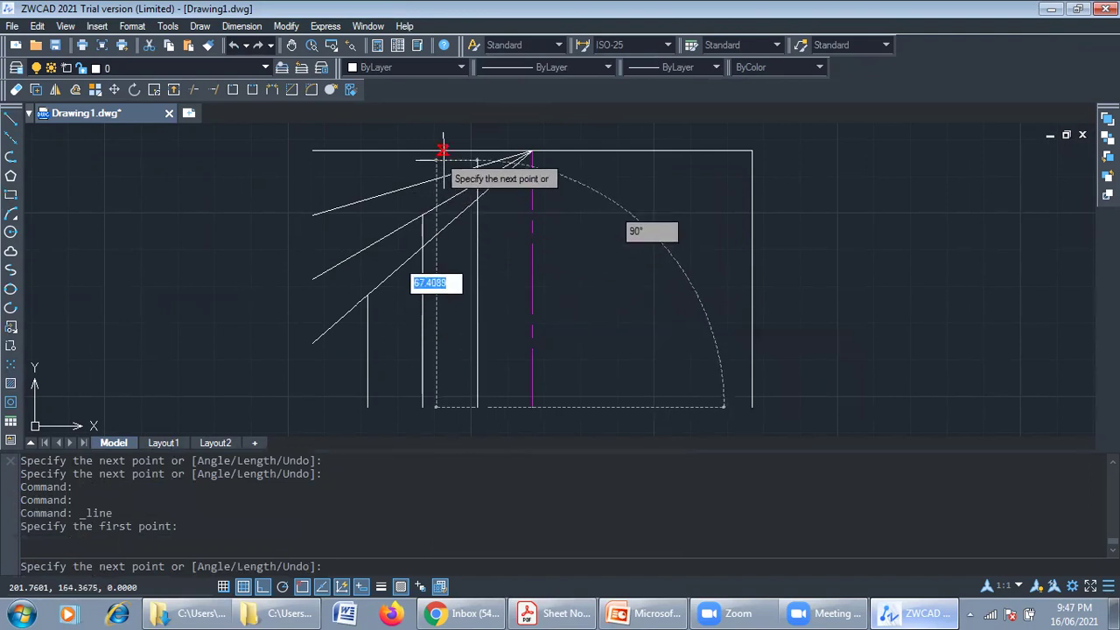
left_click(477, 168)
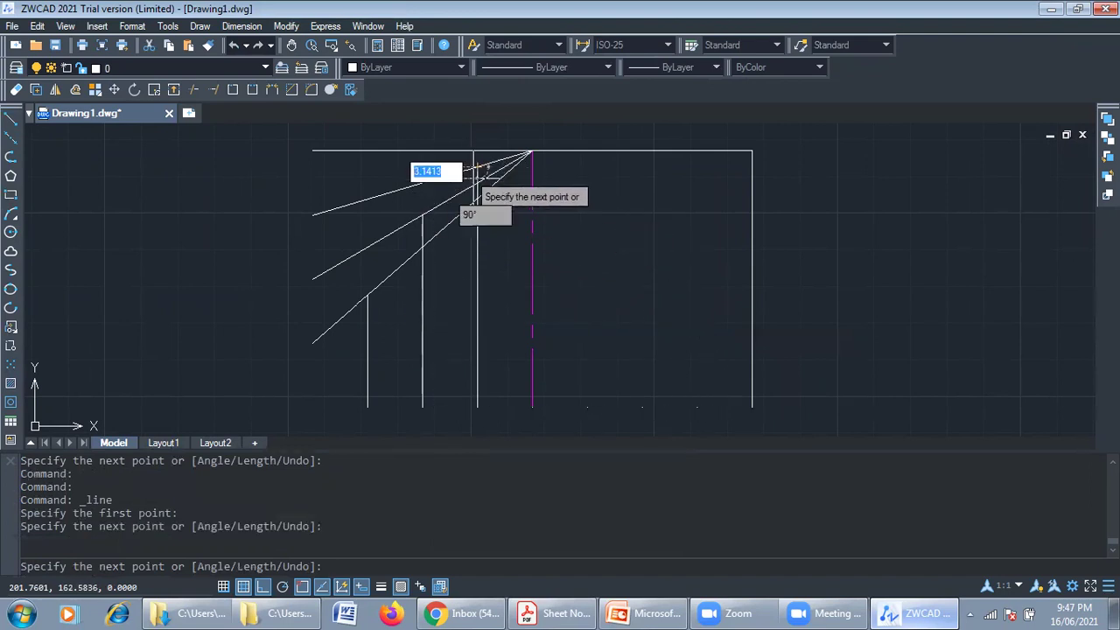
key("Return")
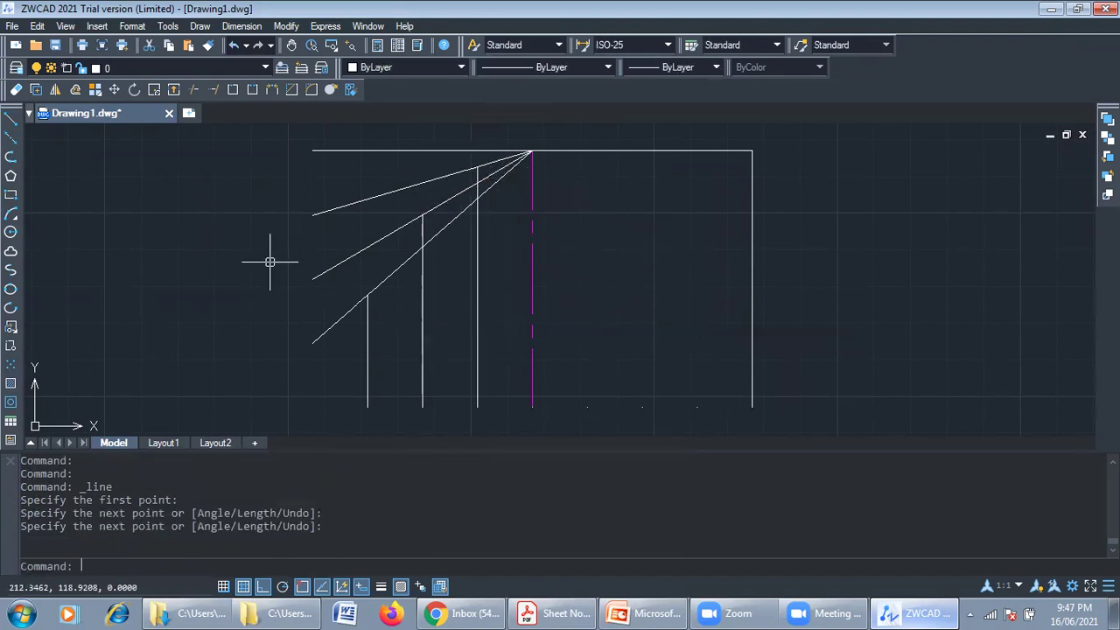
Draw the rectangle's left side 70 mm down from its upper-left corner and continue it along the base to the lower-right corner.
left_click(13, 119)
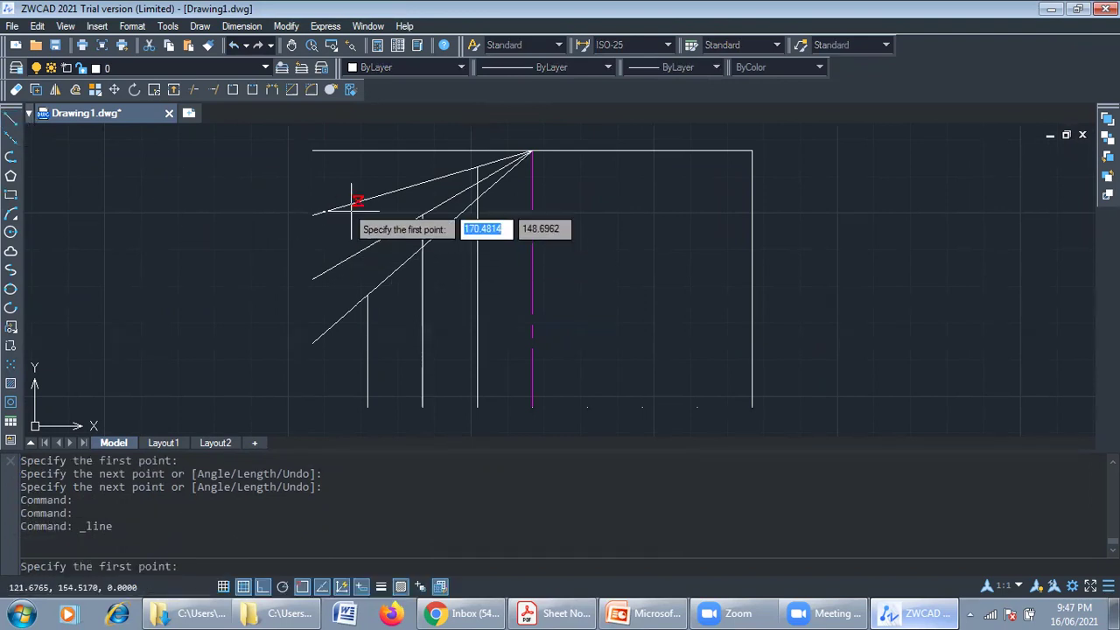
left_click(313, 150)
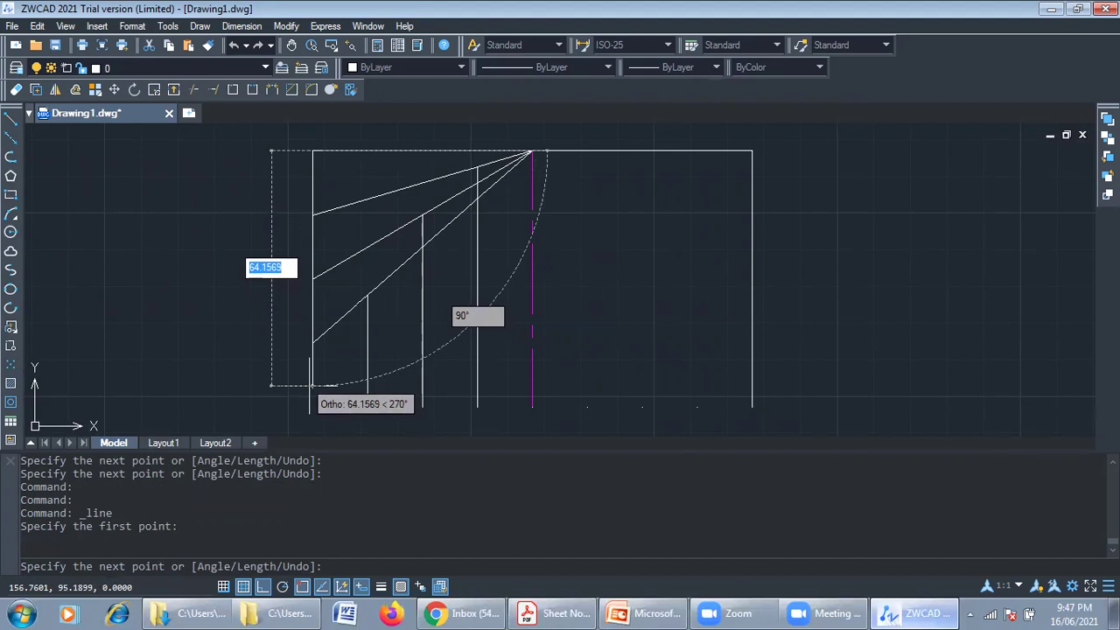
type("70")
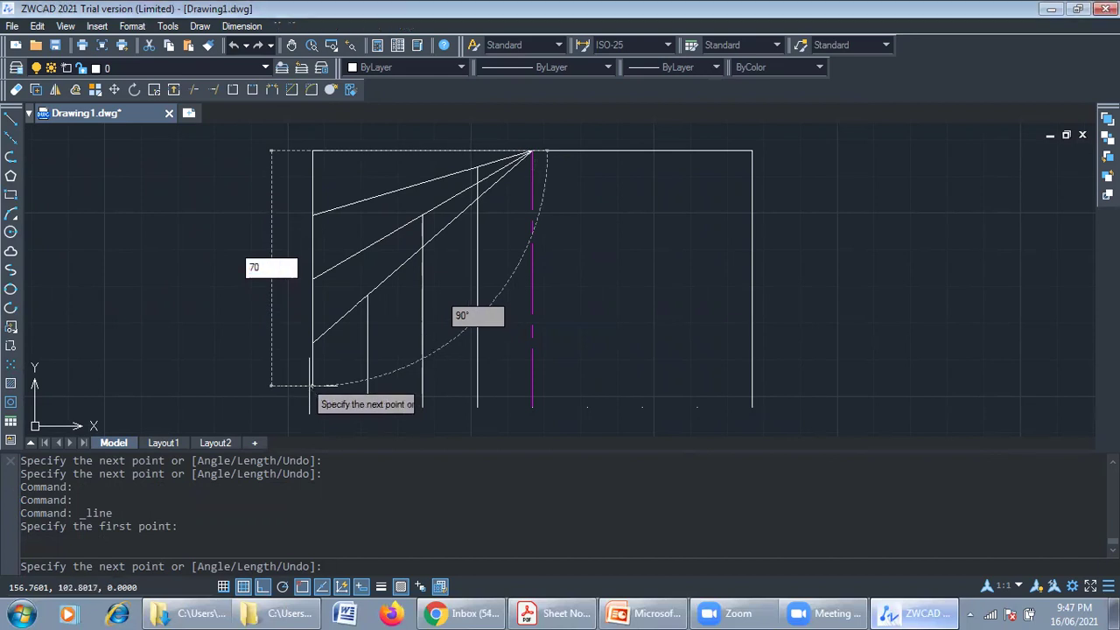
key("Return")
left_click(752, 405)
key("Return")
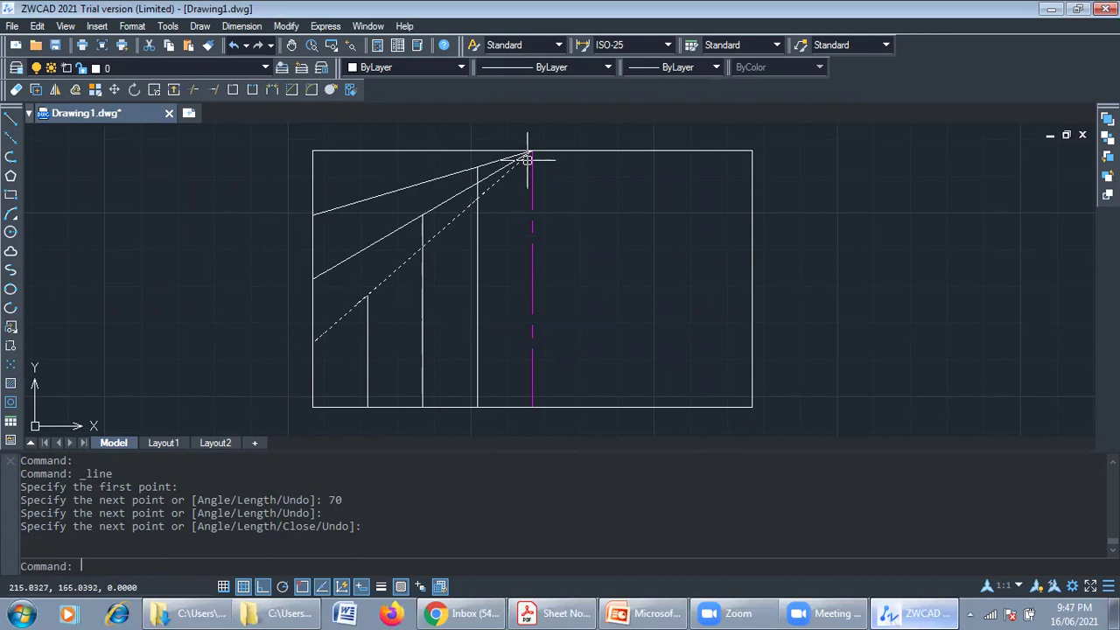
Set the current object color to Yellow and the lineweight to 0.30 mm.
left_click(12, 270)
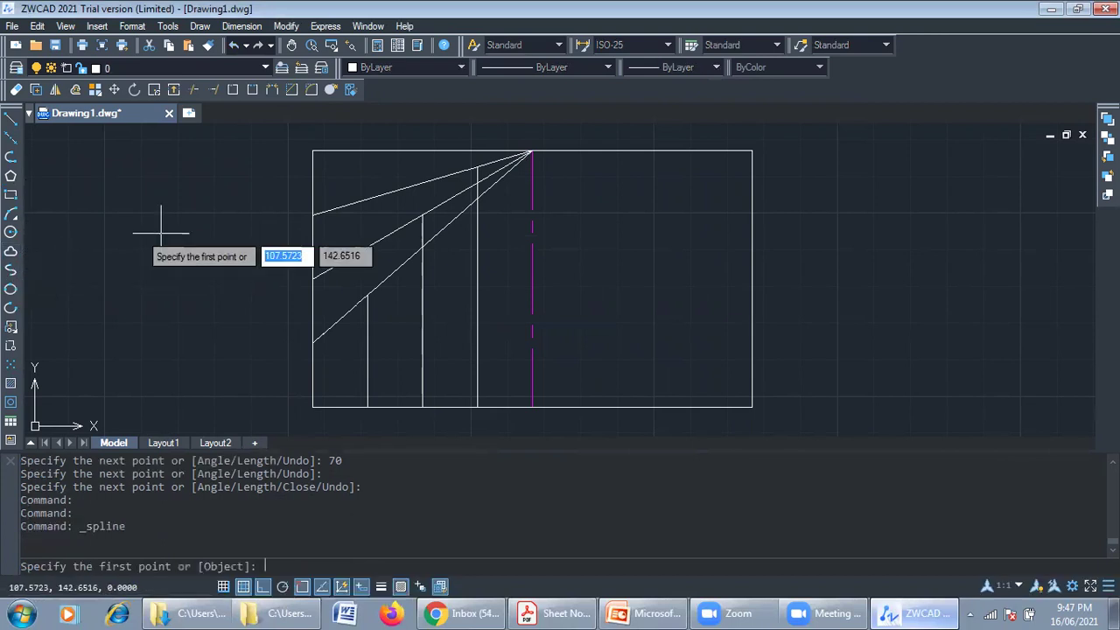
left_click(424, 69)
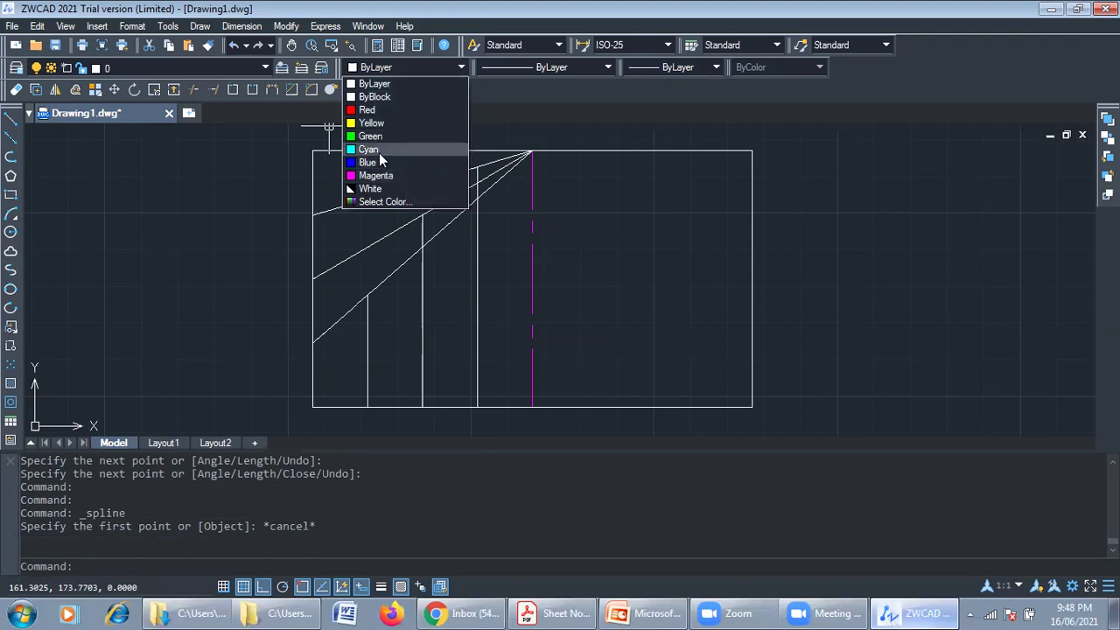
left_click(371, 123)
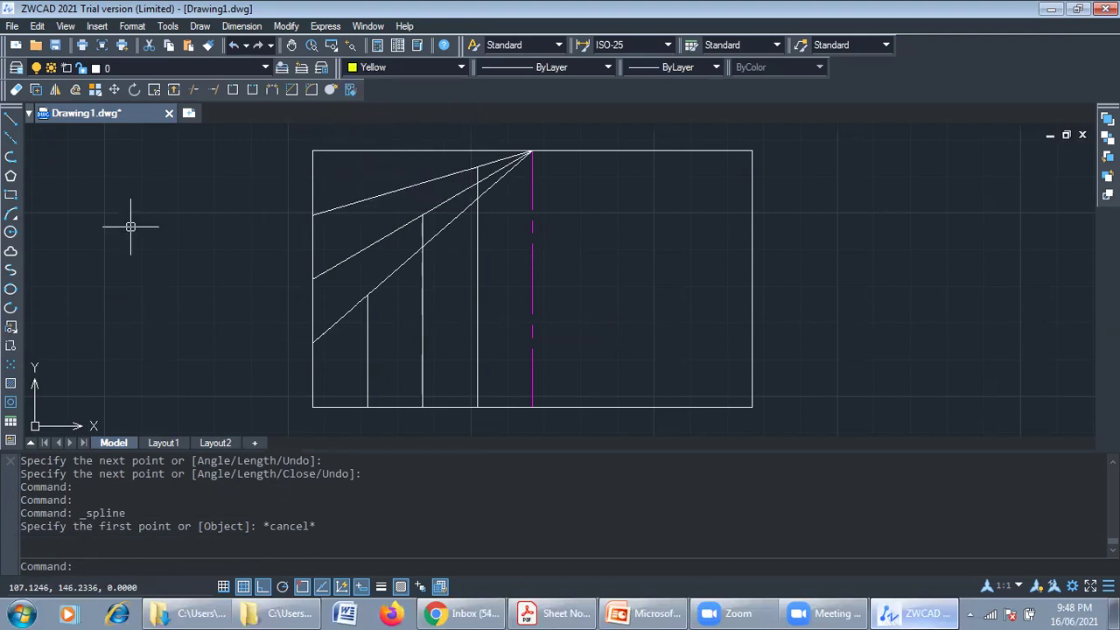
left_click(647, 66)
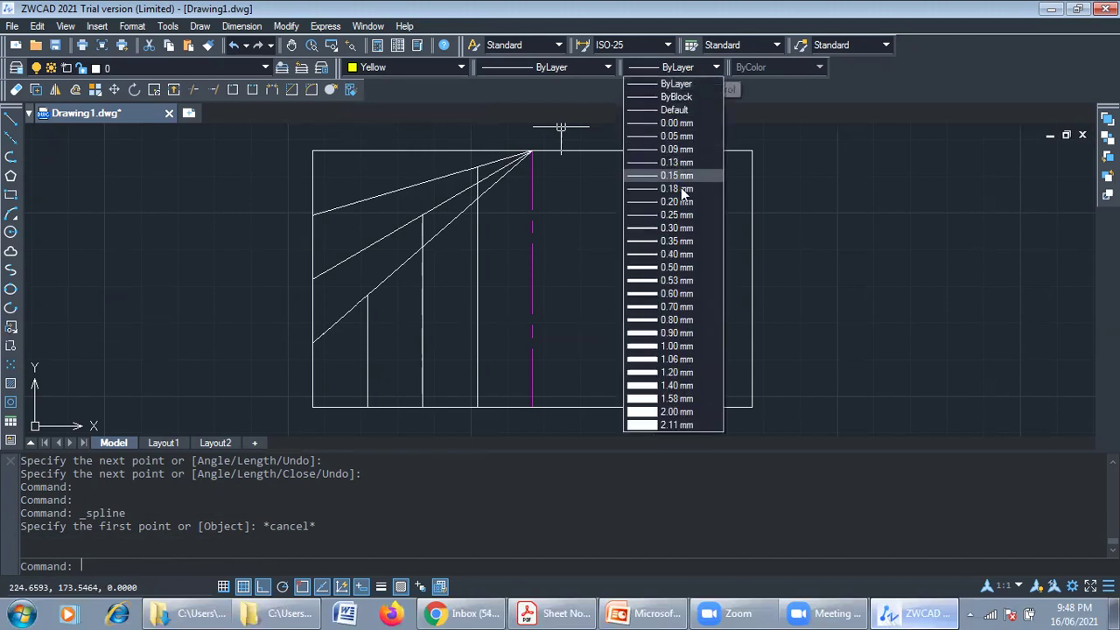
left_click(684, 231)
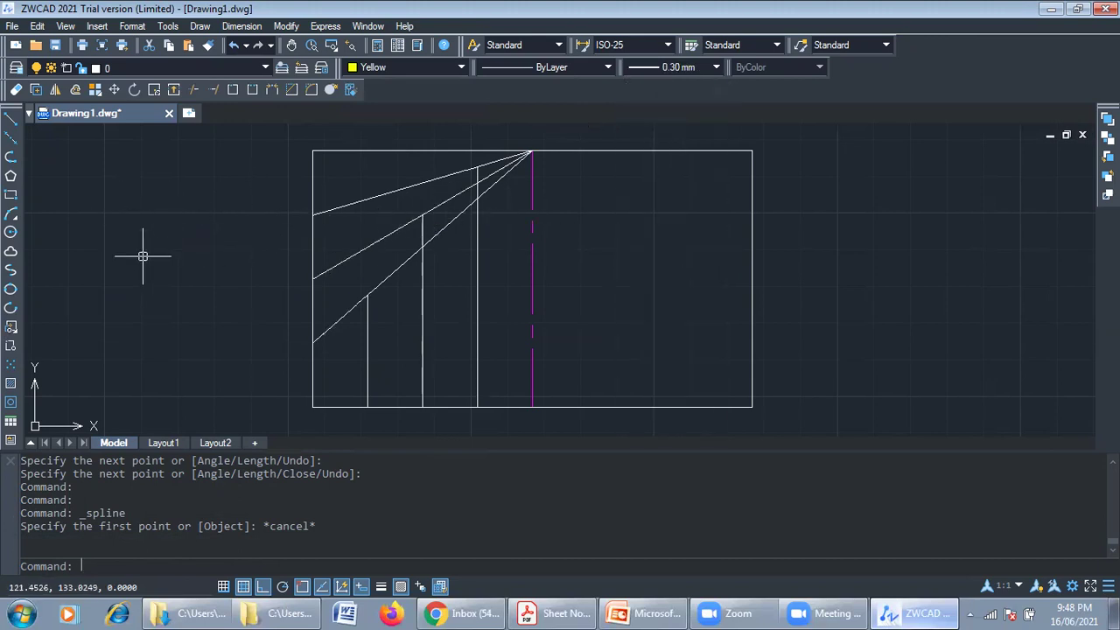
Draw a spline from the lower-left corner through the tops of the three vertical lines to the axis's upper end, with default tangents.
left_click(10, 270)
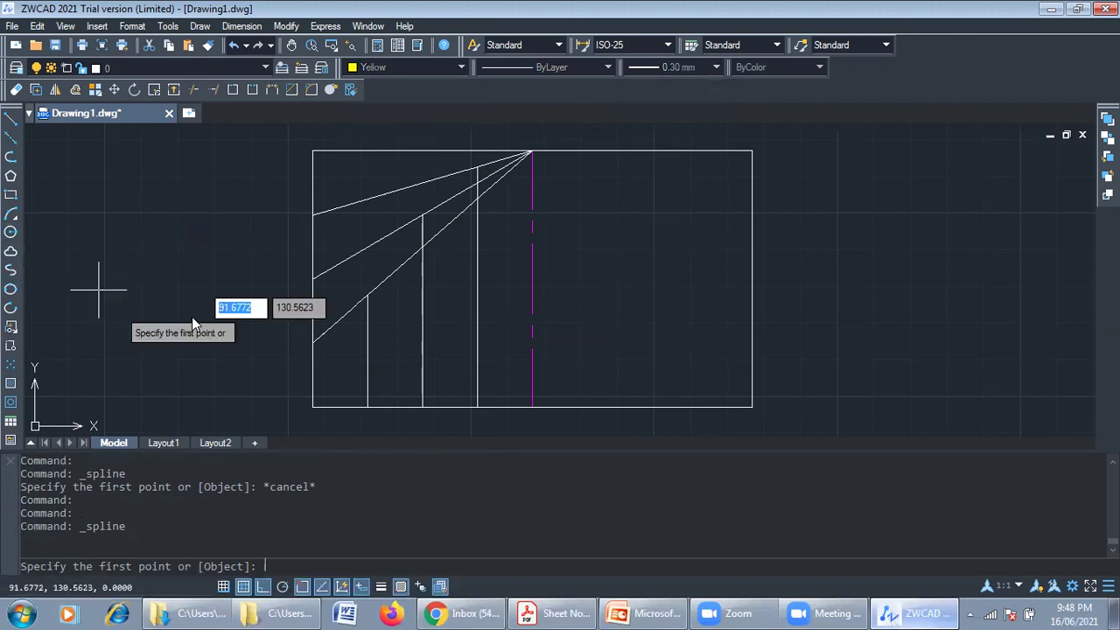
left_click(312, 407)
left_click(368, 295)
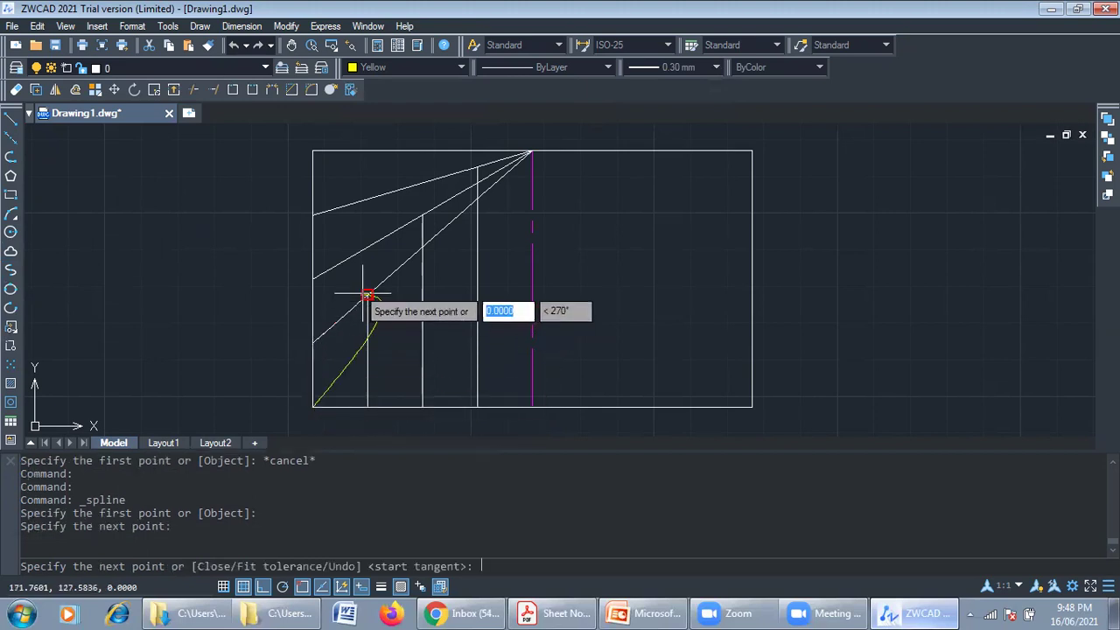
left_click(423, 214)
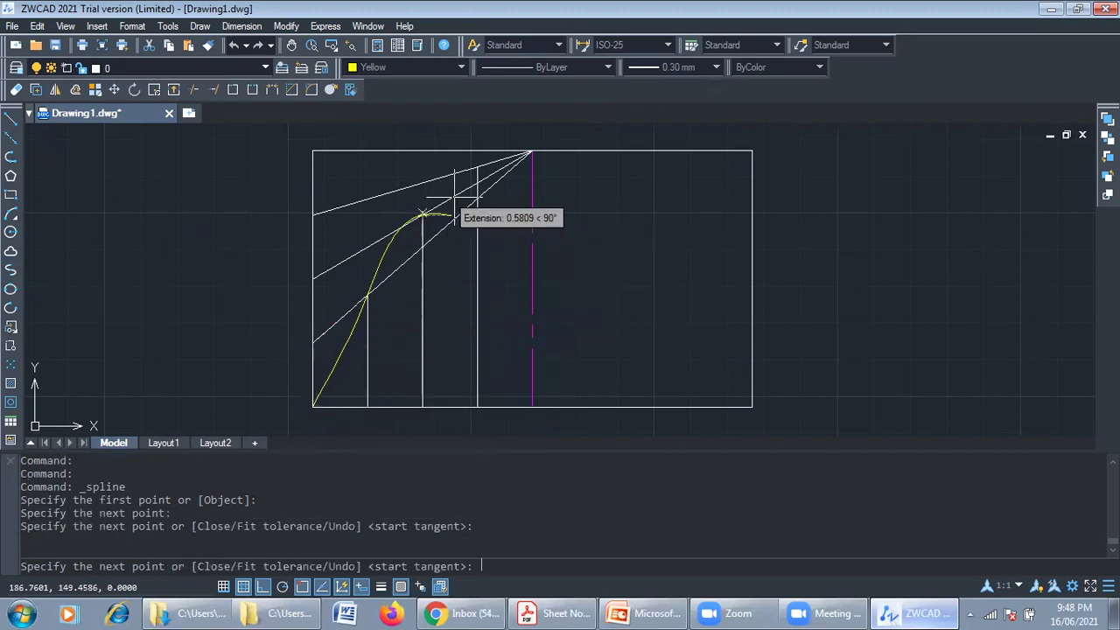
left_click(478, 167)
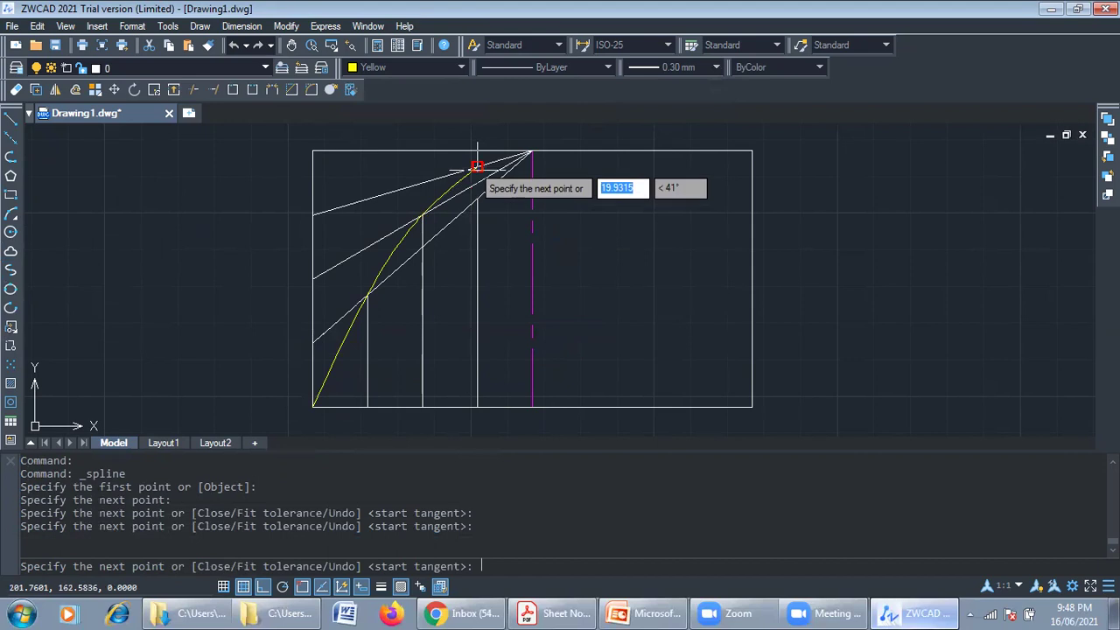
left_click(532, 150)
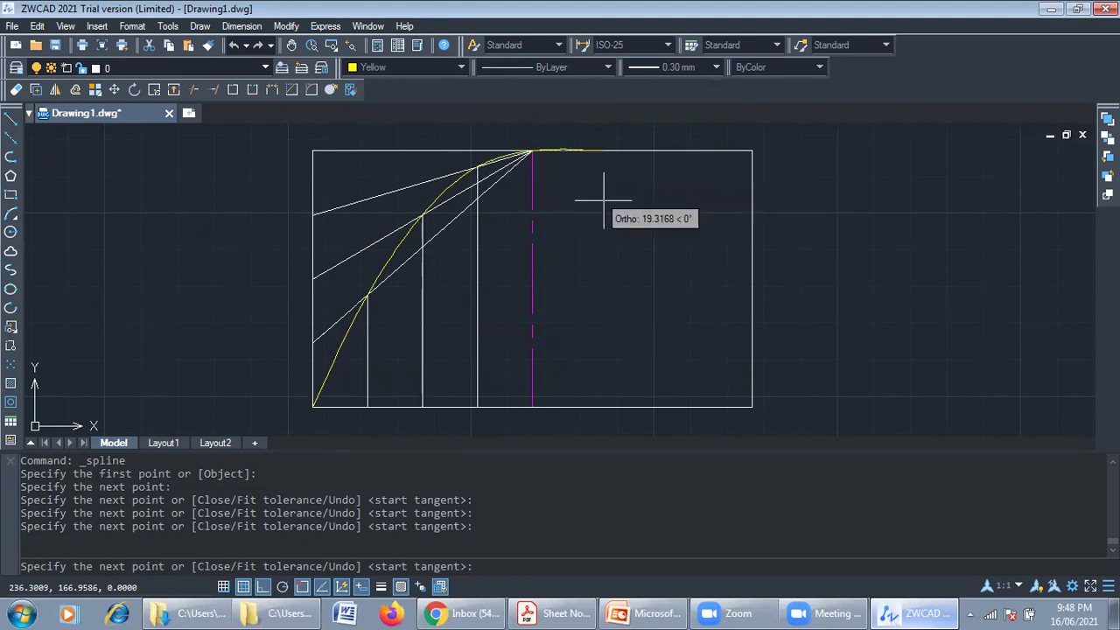
key("Return")
key("Return")
key("Return")
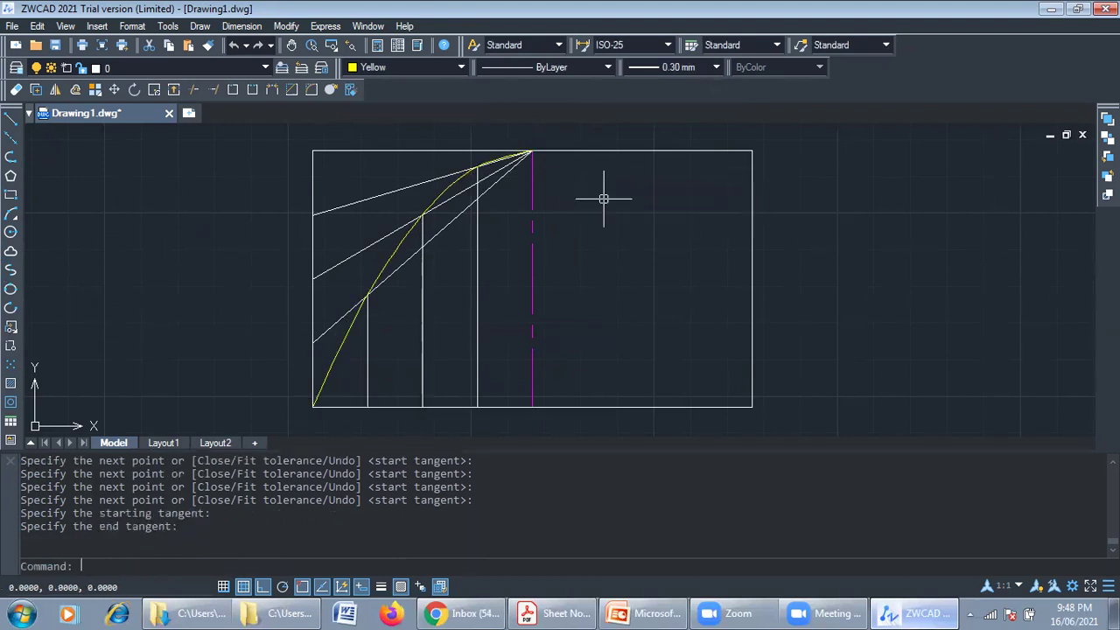
Turn on lineweight display and inspect the yellow half-curve.
scroll(524, 196, "up", 2)
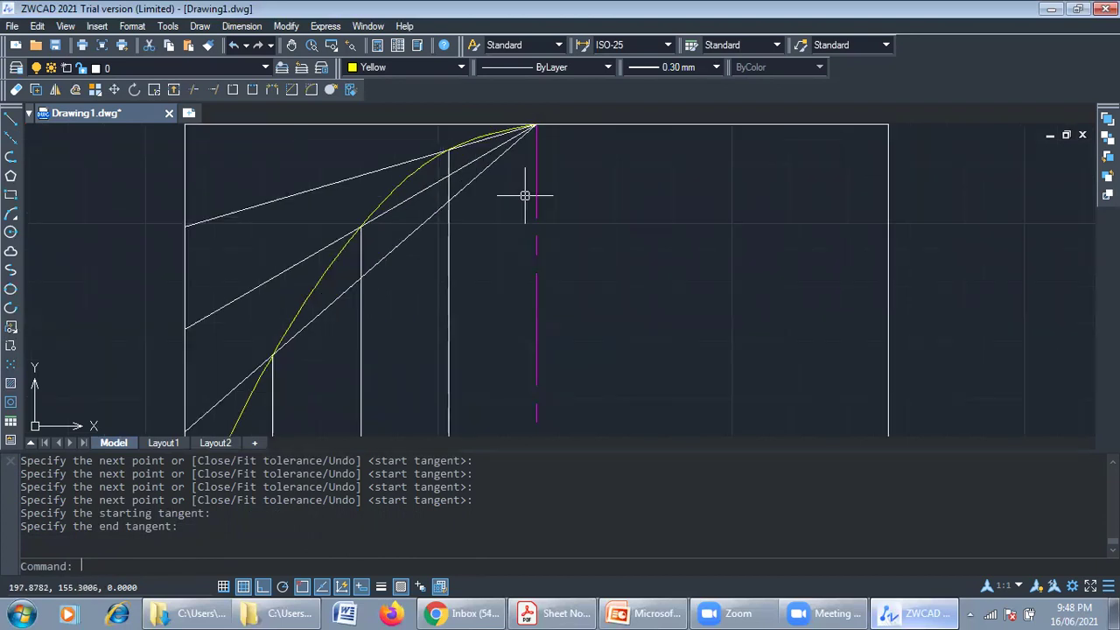
left_click(386, 586)
middle_click_drag(492, 341, 459, 254)
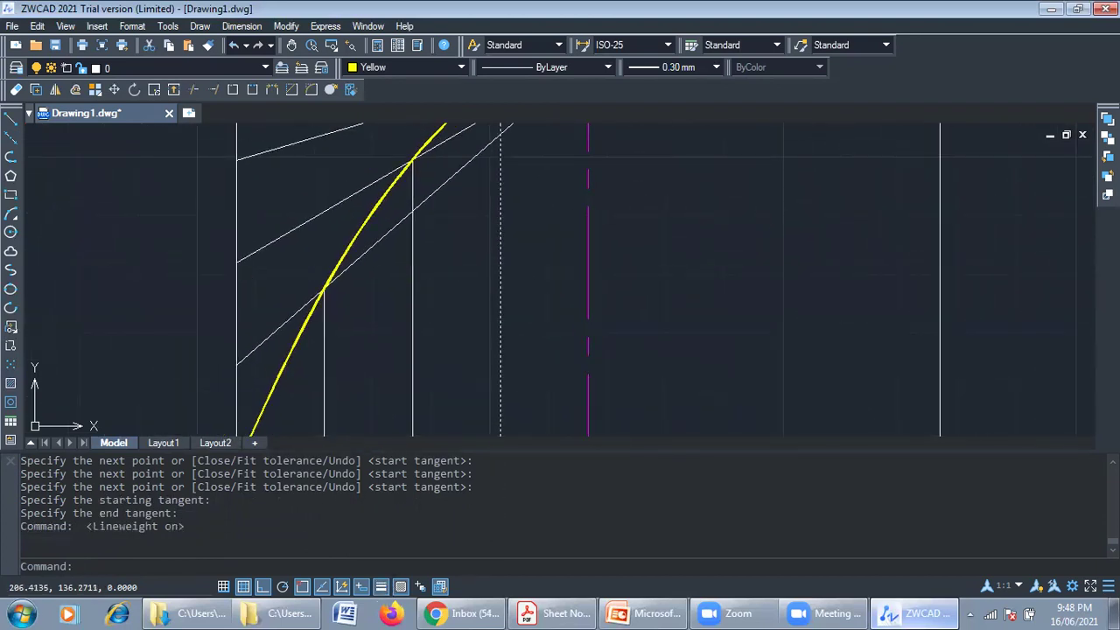
scroll(528, 243, "down", 4)
middle_click_drag(548, 274, 530, 295)
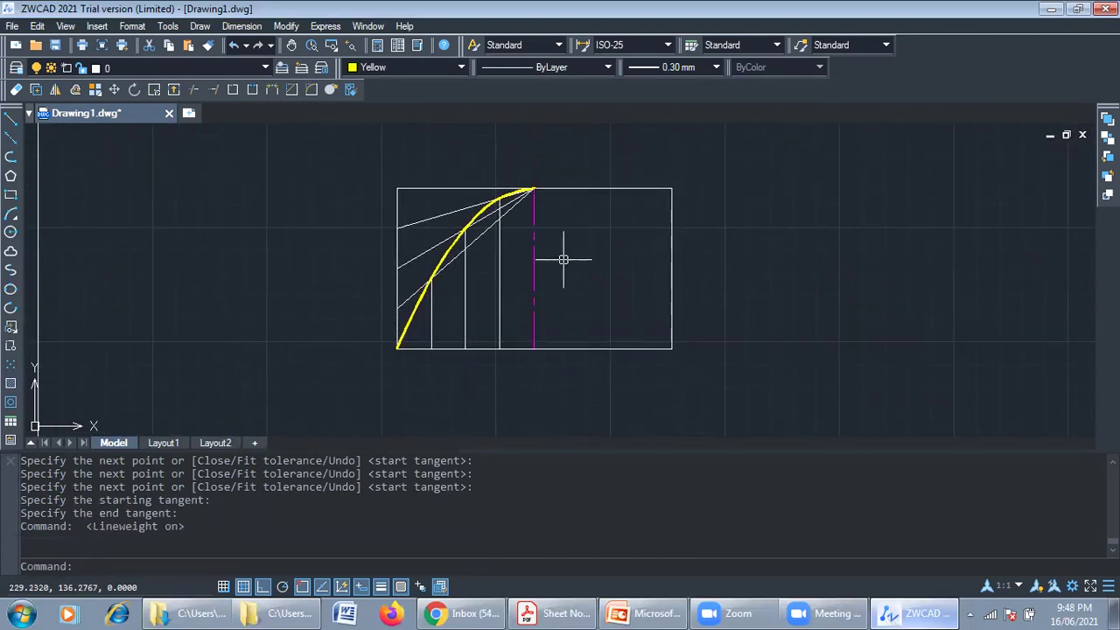
scroll(518, 185, "up", 4)
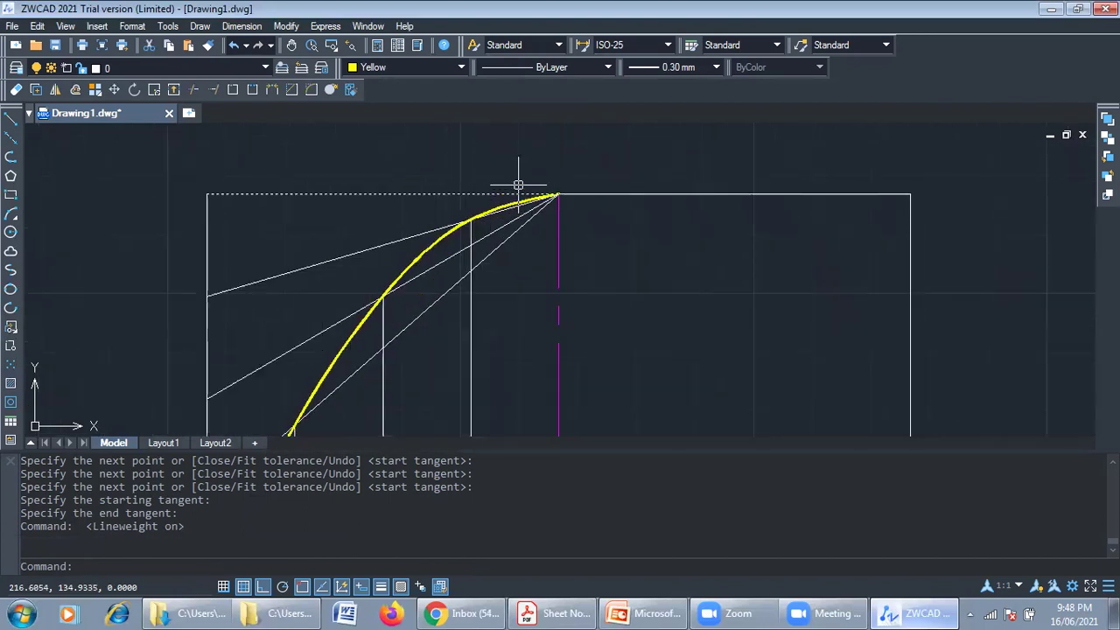
scroll(635, 367, "down", 2)
mouse_move(519, 213)
middle_mouse_down()
mouse_move(469, 142)
mouse_move(498, 232)
middle_mouse_up()
scroll(526, 268, "down", 2)
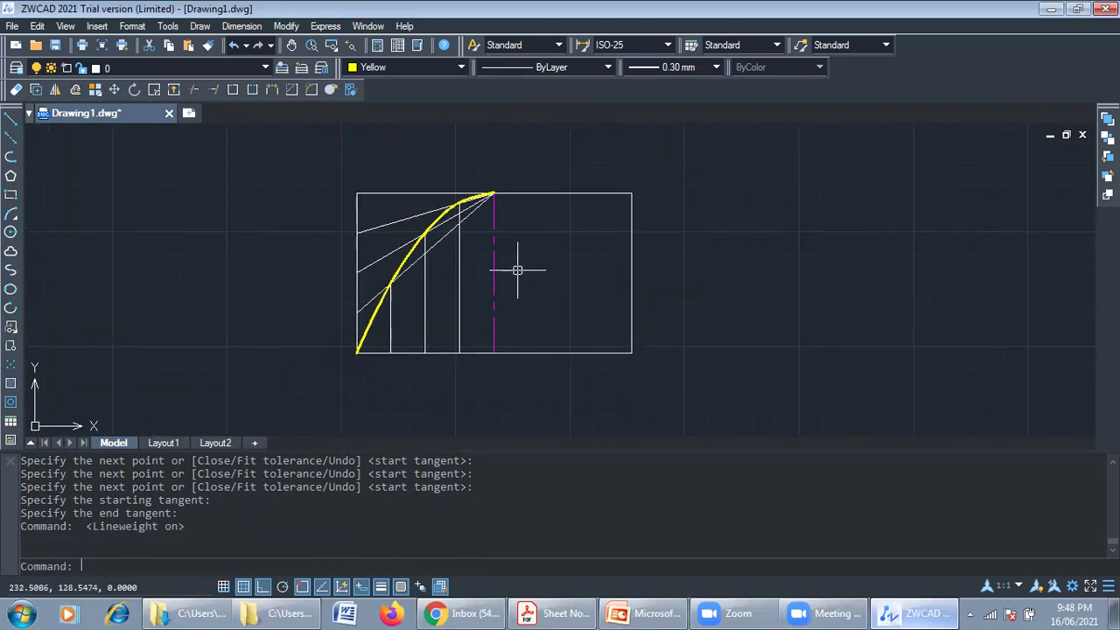
Mirror the left half-curve and its construction lines about the vertical axis, keeping the source objects.
left_click(54, 90)
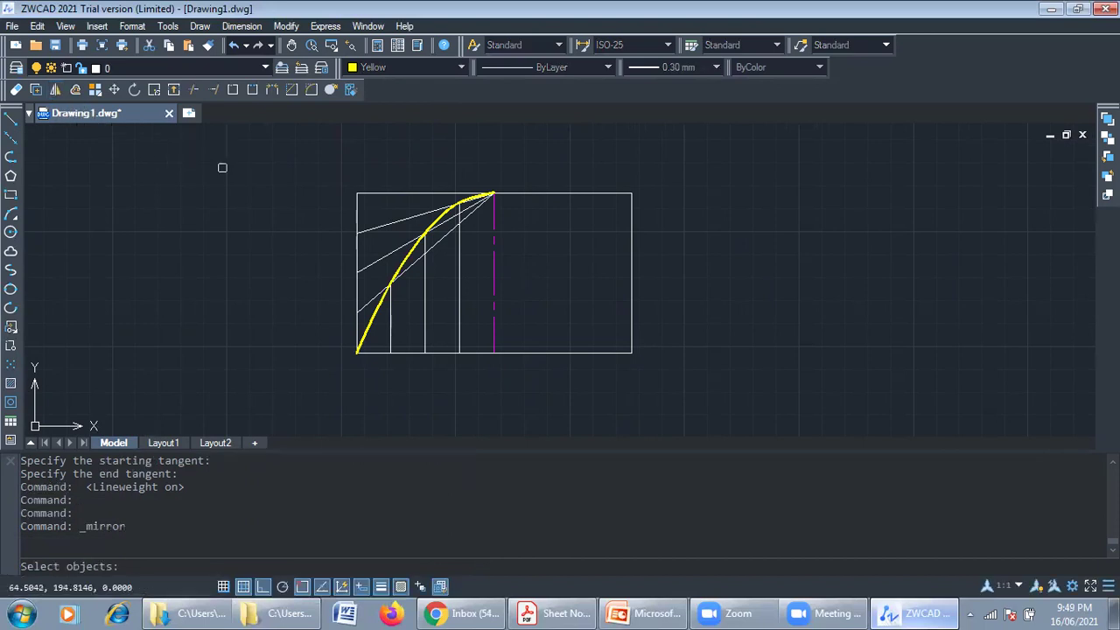
left_click(317, 165)
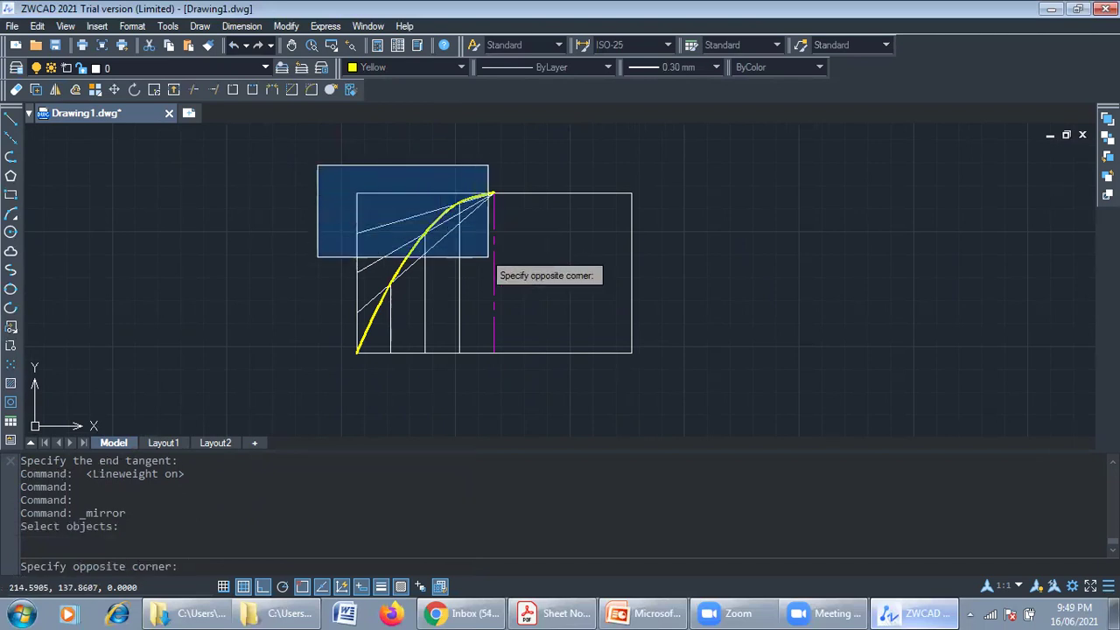
left_click(497, 376)
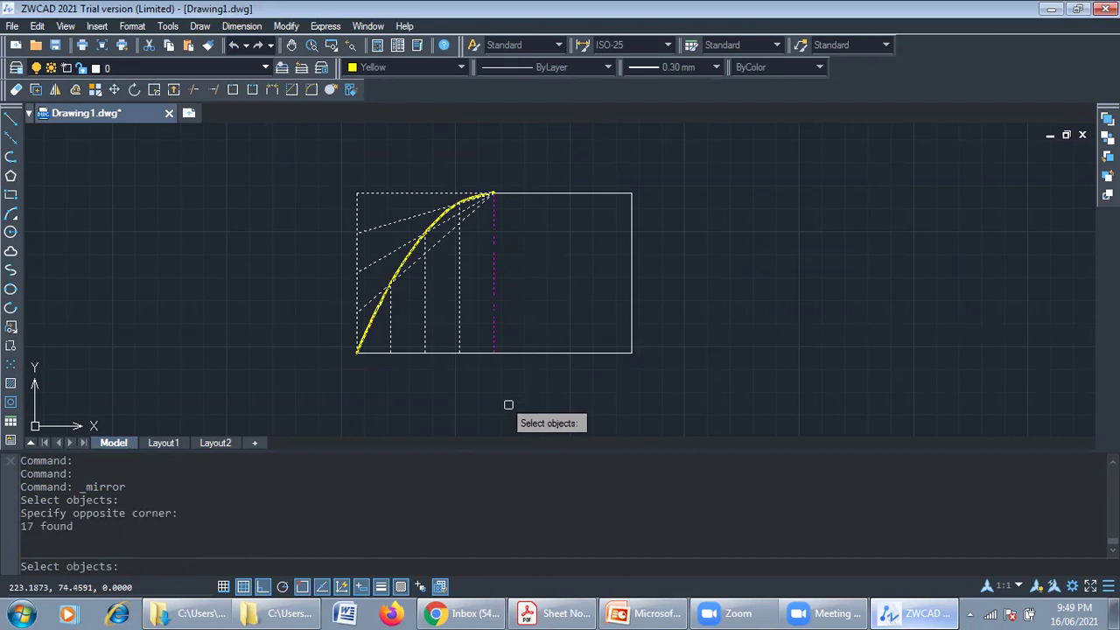
key("Return")
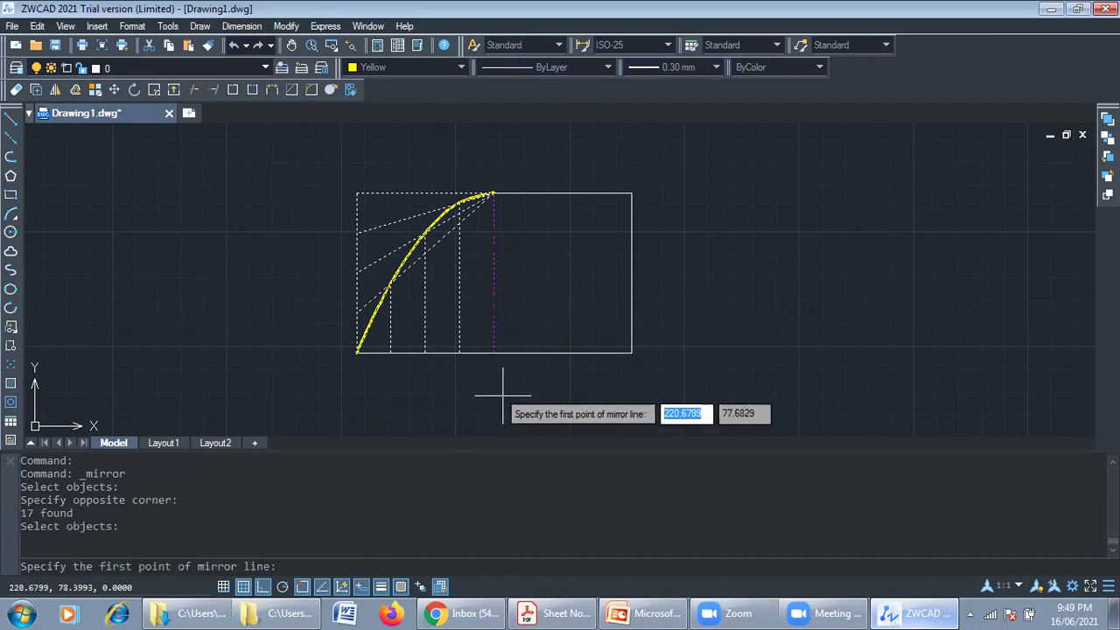
left_click(493, 193)
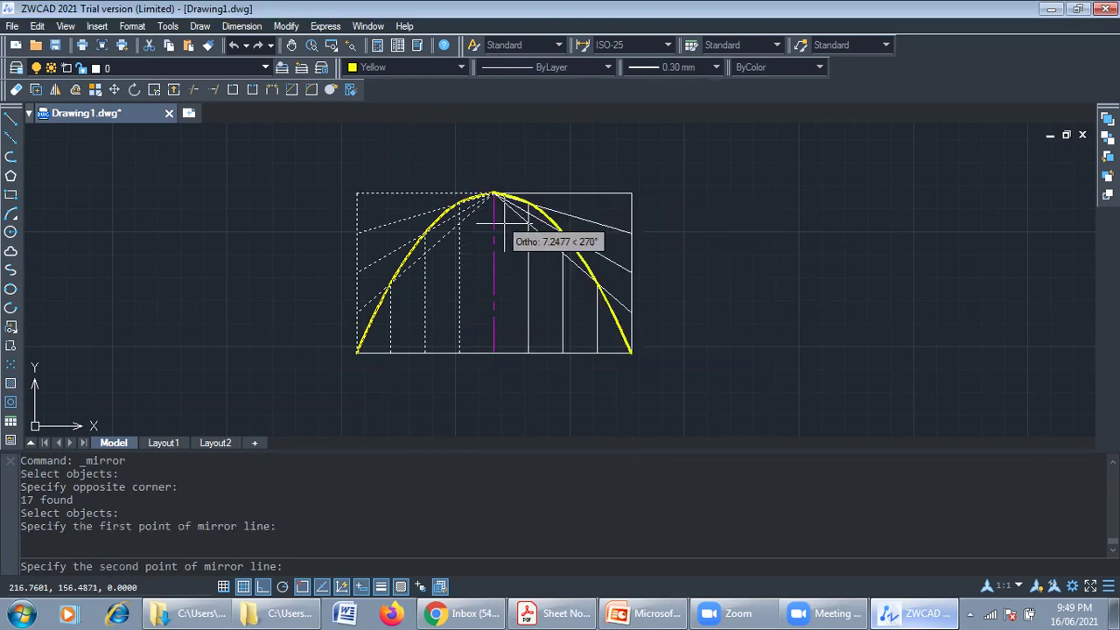
left_click(494, 352)
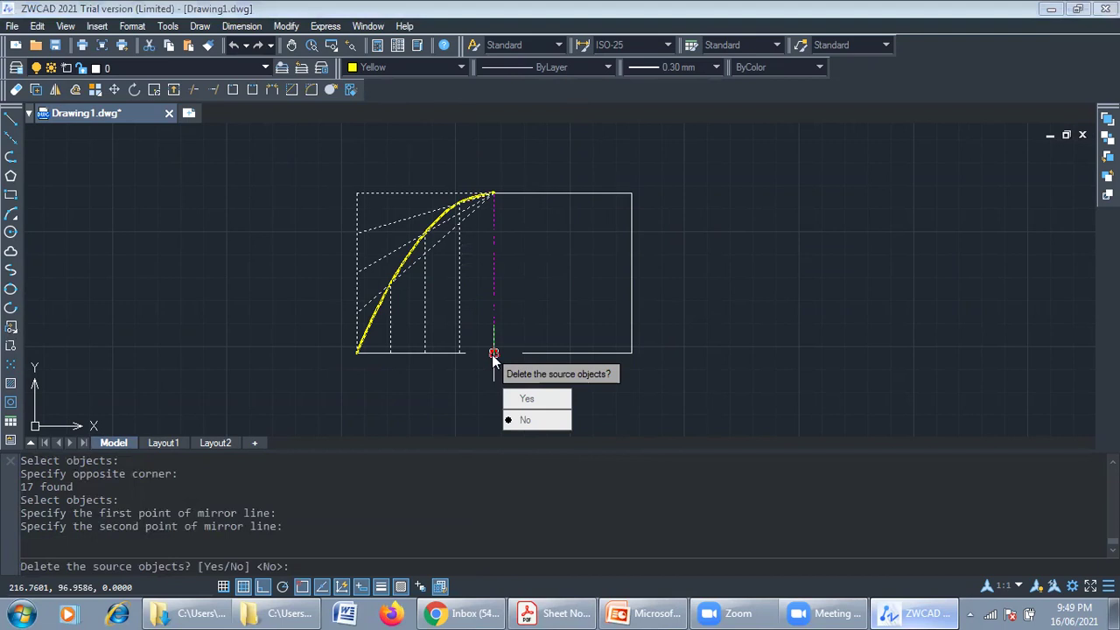
type("n")
key("Return")
Add a horizontal linear dimension across the full base, placed below the rectangle.
middle_click_drag(725, 336, 748, 324)
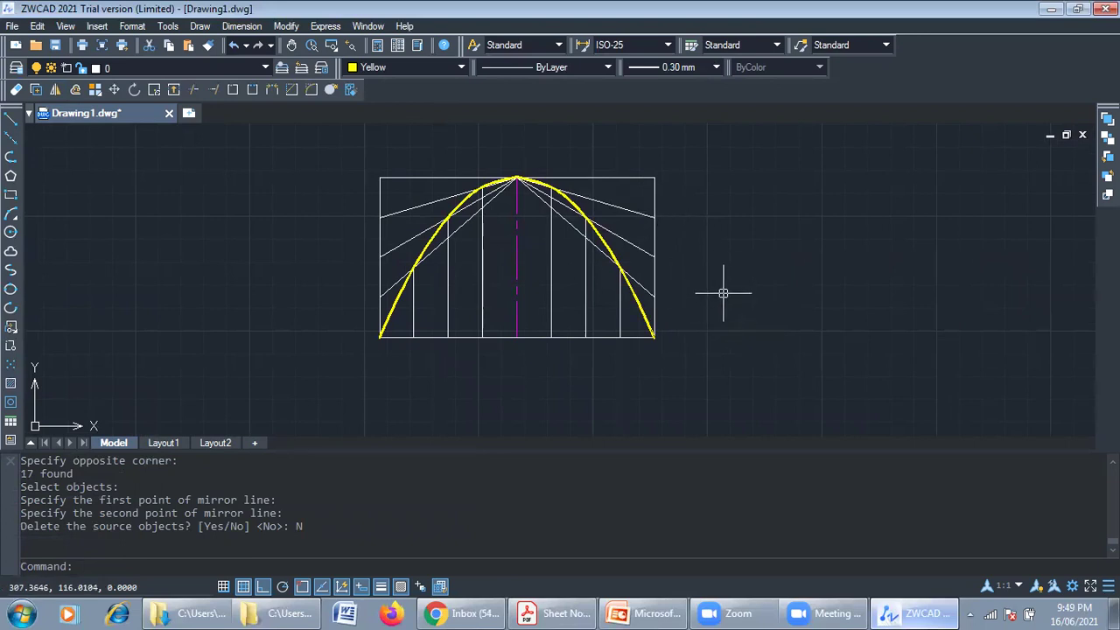
scroll(510, 181, "up", 4)
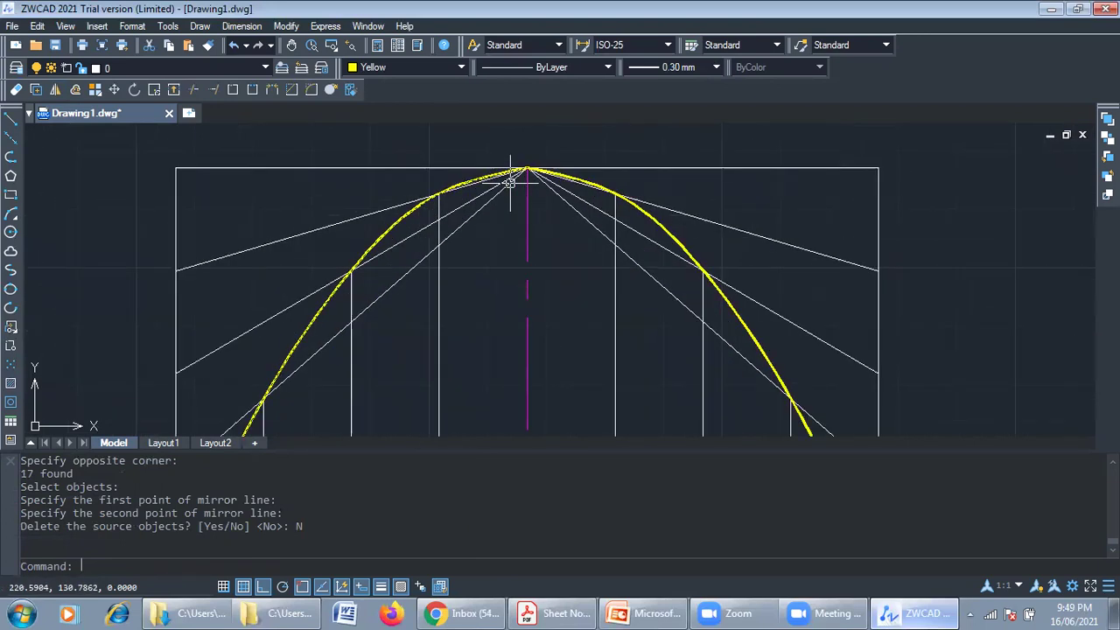
scroll(510, 181, "down", 3)
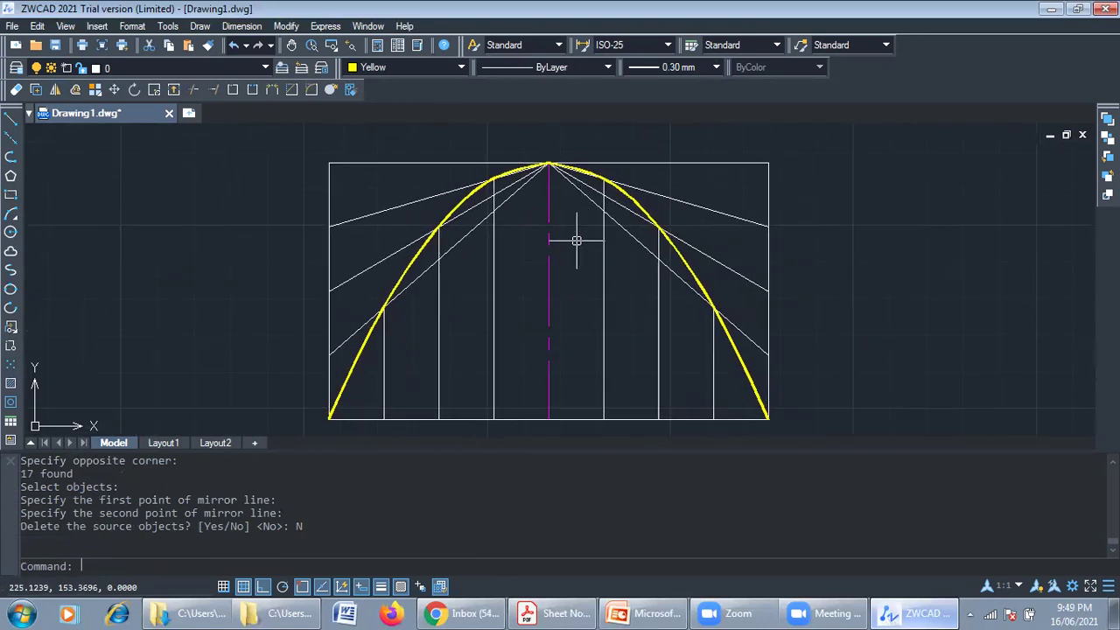
scroll(577, 240, "down", 2)
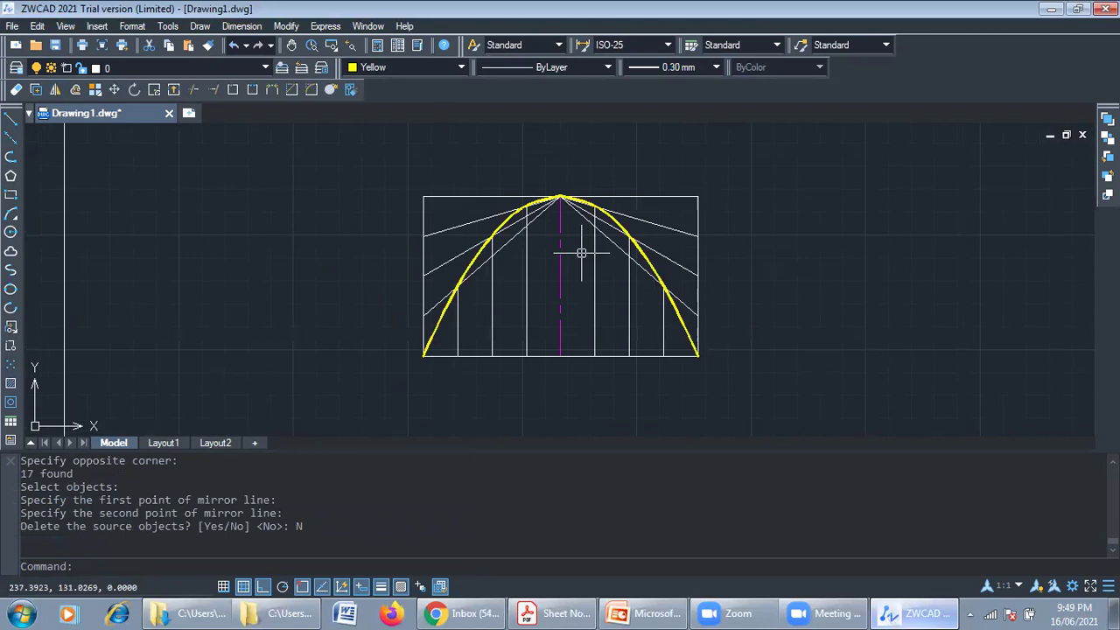
left_click(241, 26)
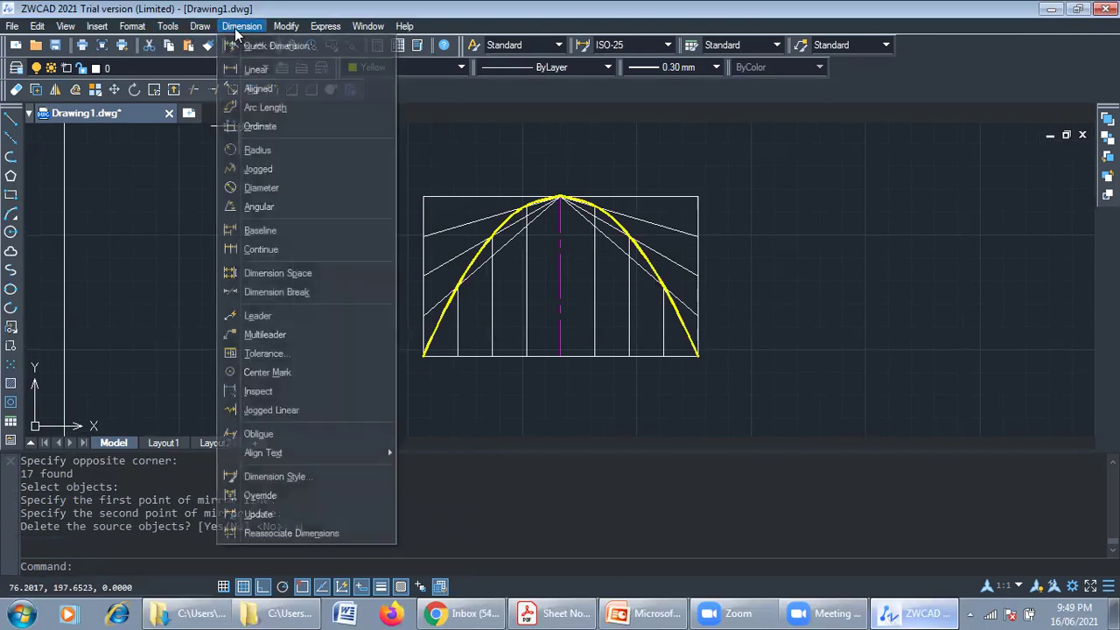
left_click(256, 73)
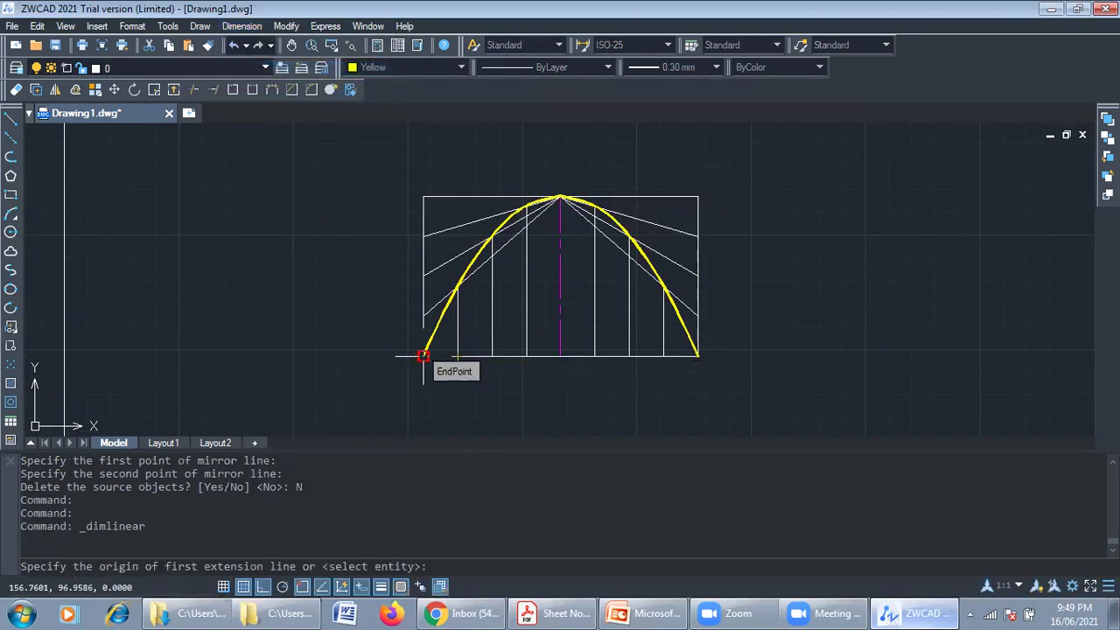
left_click(424, 355)
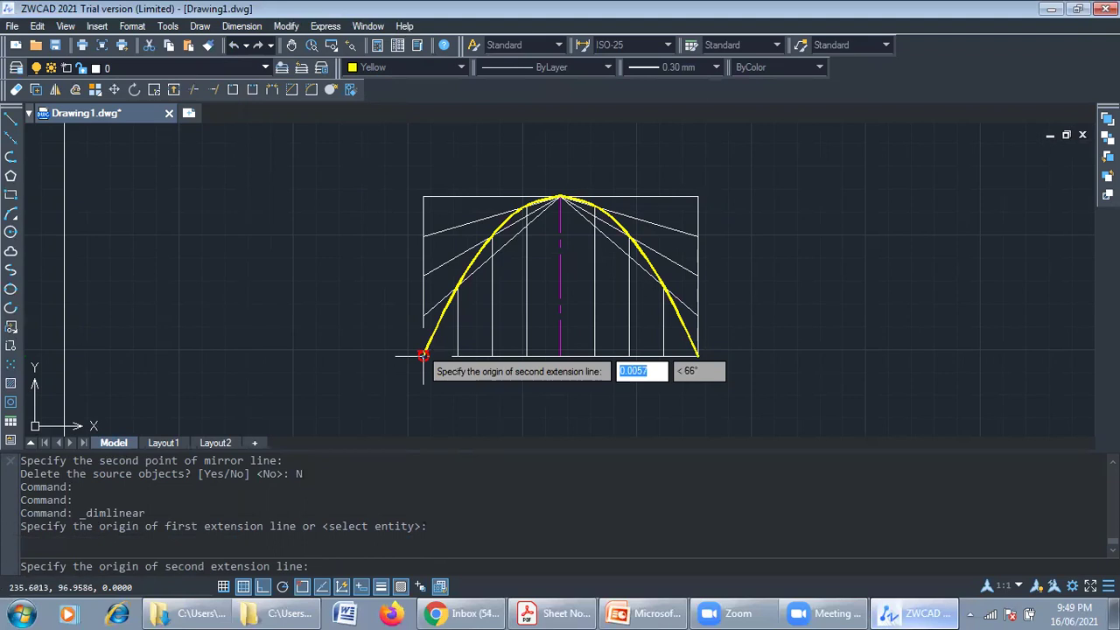
left_click(698, 355)
left_click(697, 389)
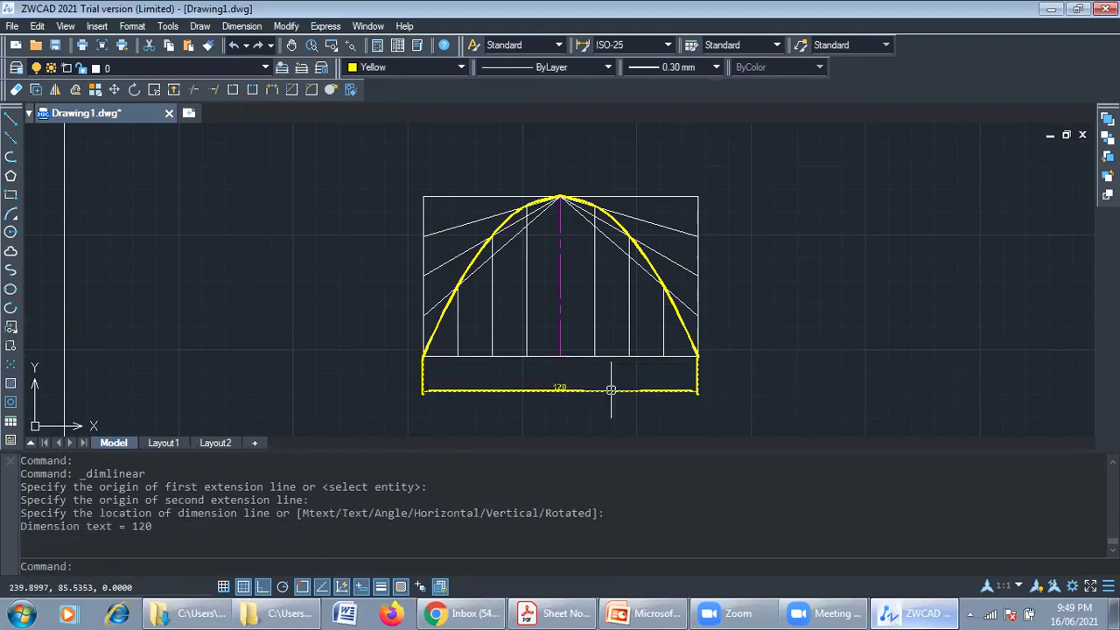
Change the base dimension's color to Red.
left_click(596, 383)
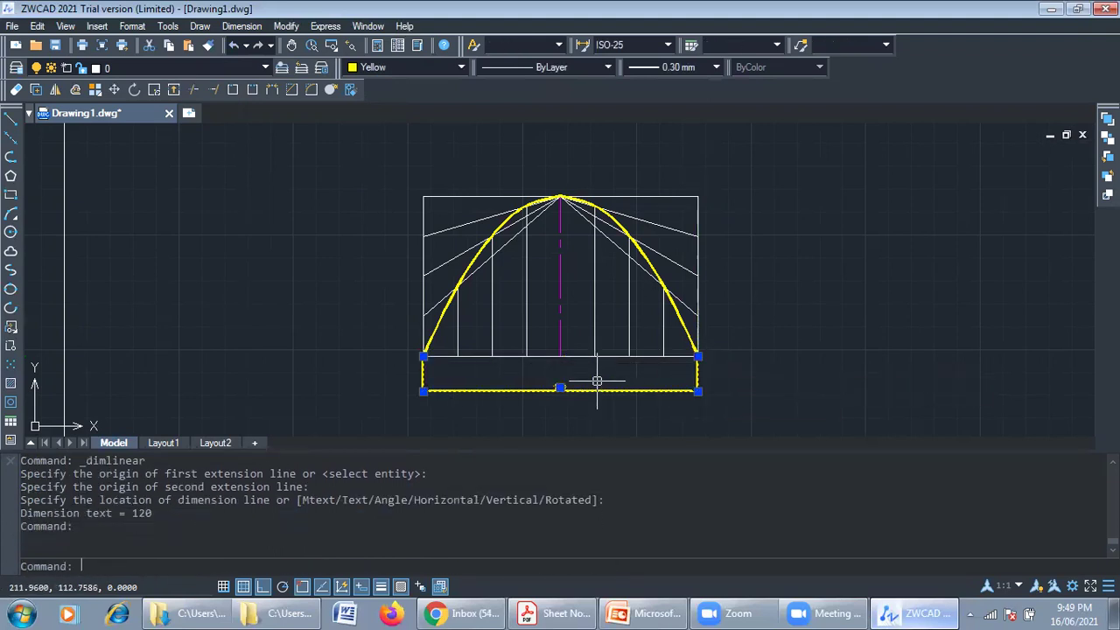
left_click(449, 72)
left_click(427, 109)
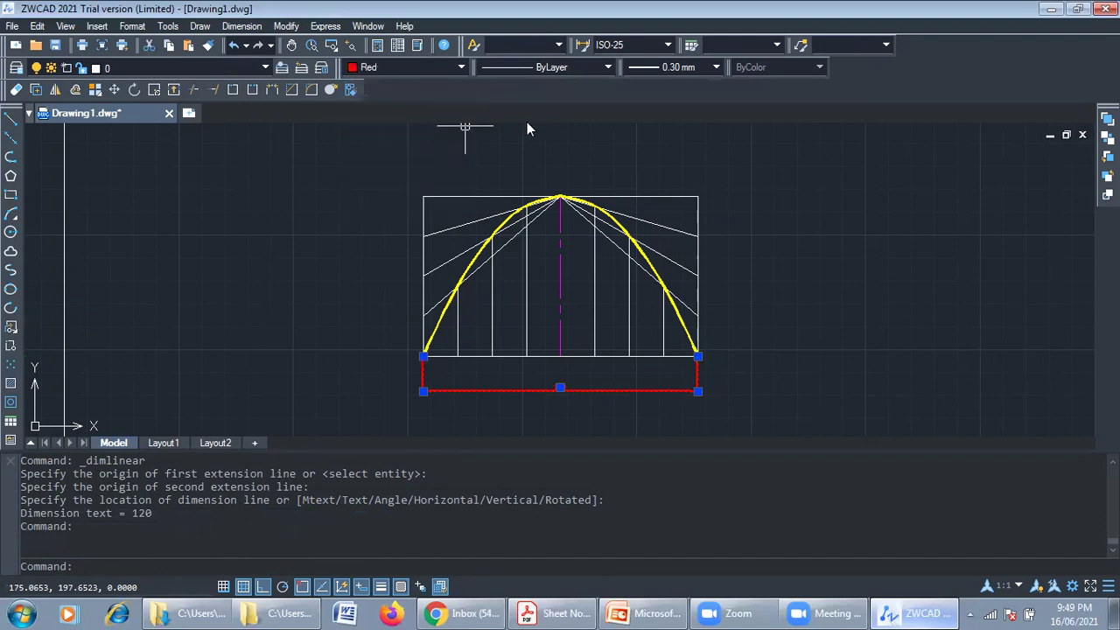
Set the base dimension's text height to 8 and finish the text editing.
left_click(631, 379)
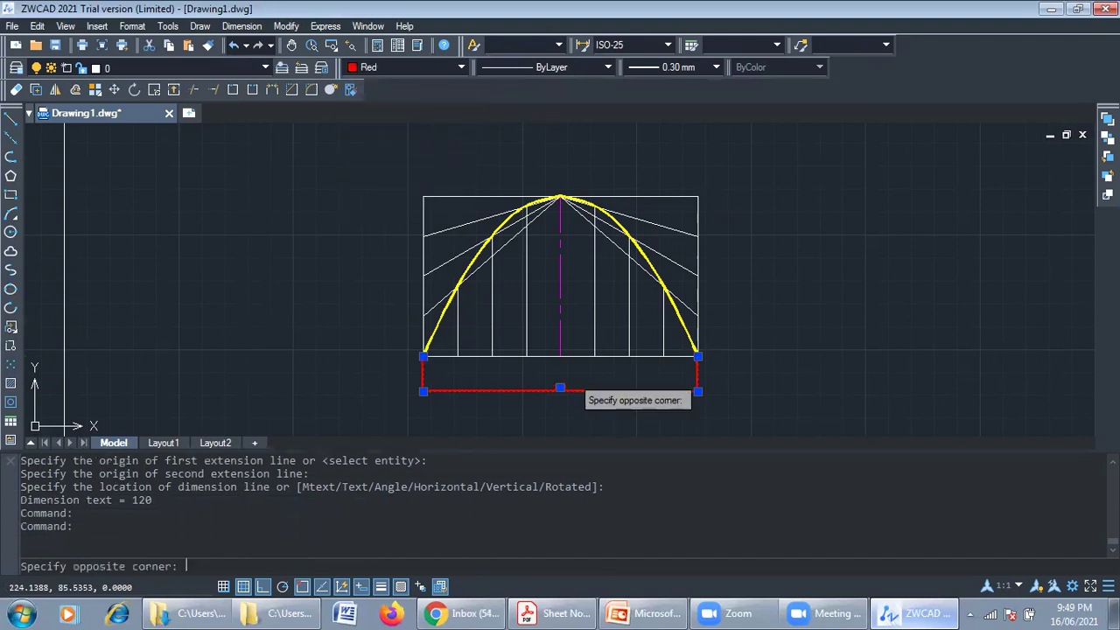
double_click(562, 388)
left_click(568, 321)
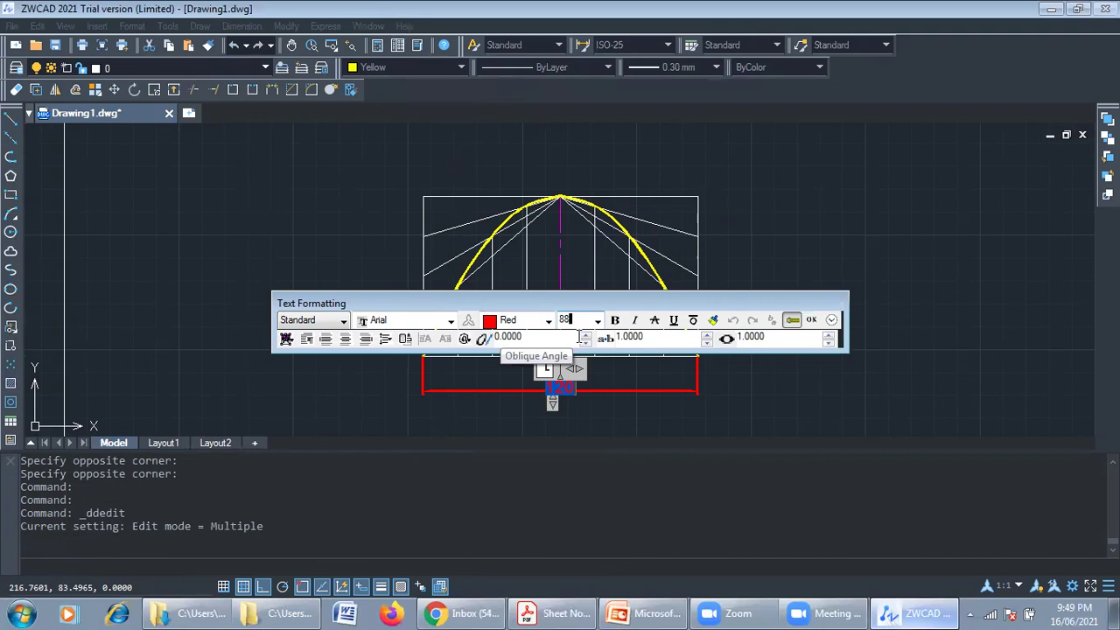
left_click(699, 424)
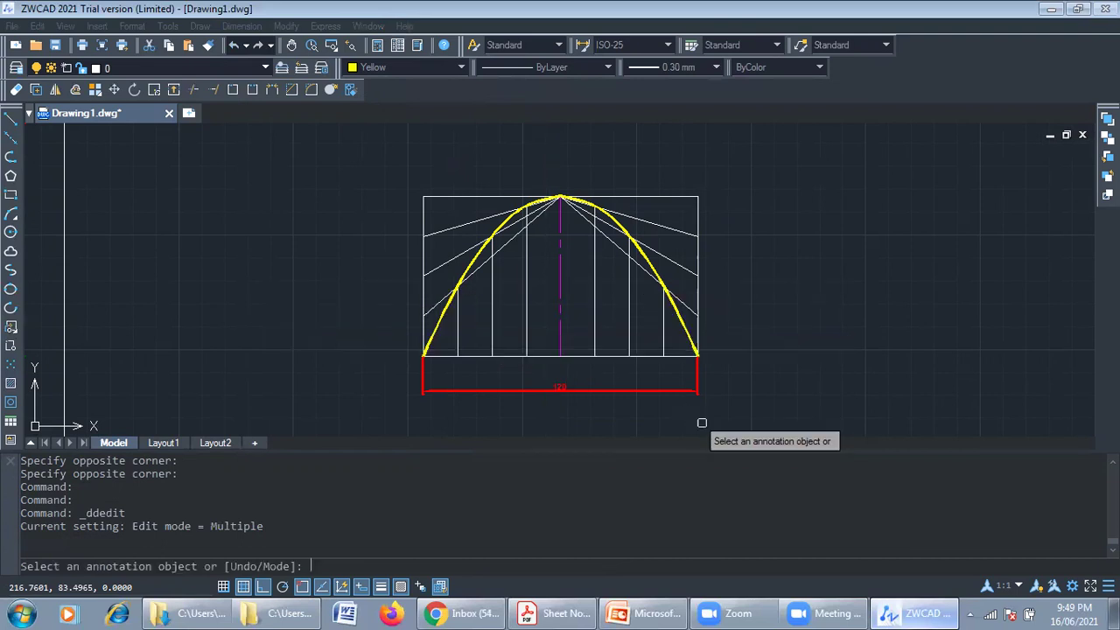
left_click(646, 392)
left_click(567, 320)
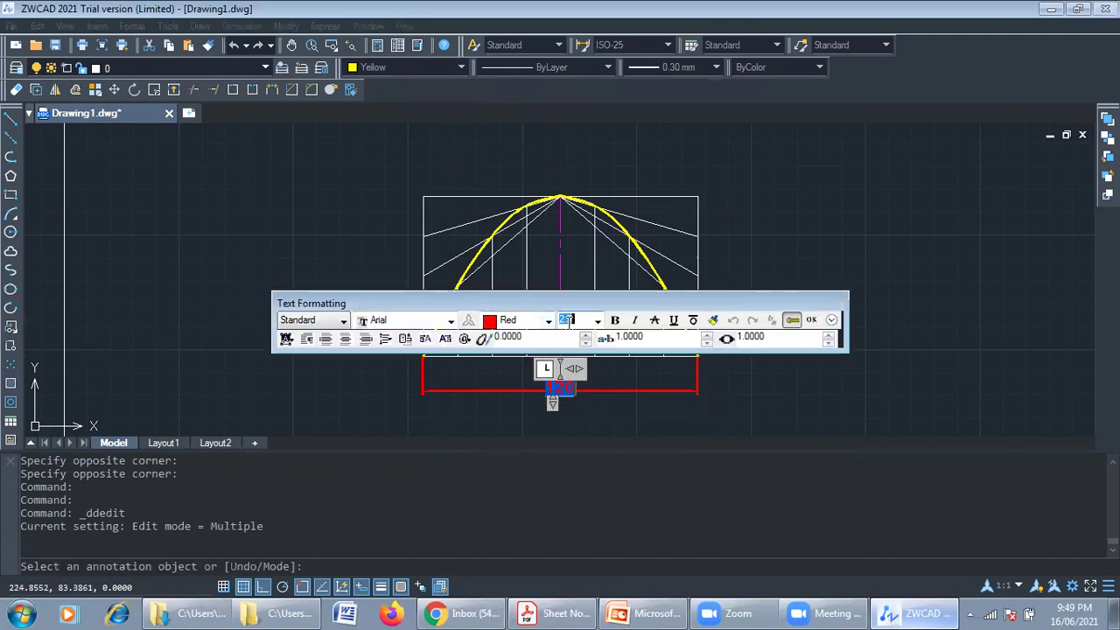
type("8")
key("Return")
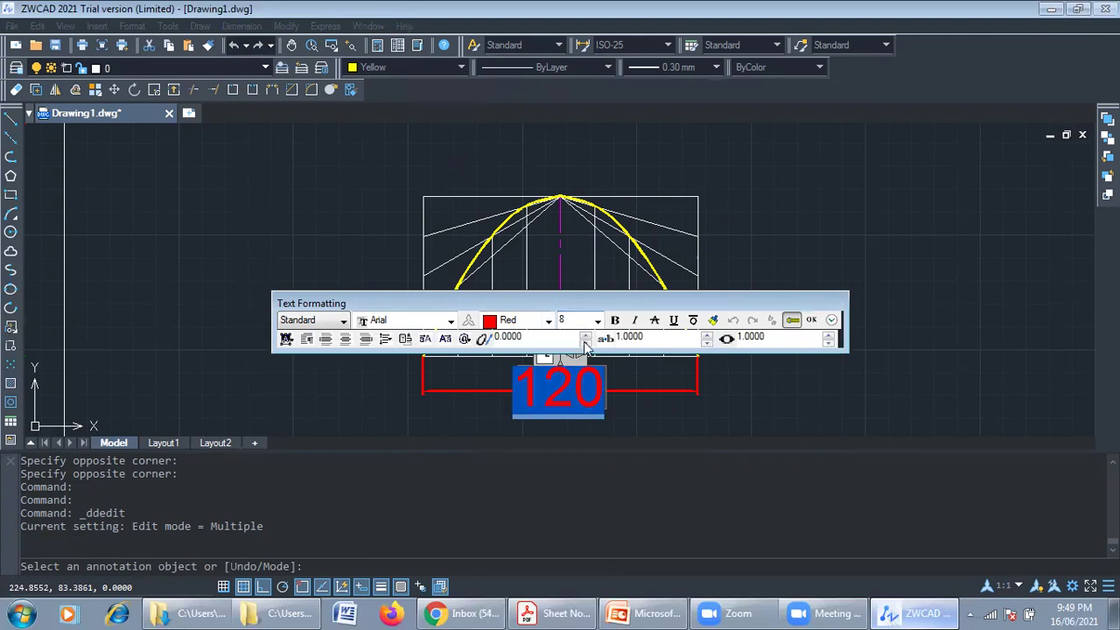
left_click(665, 427)
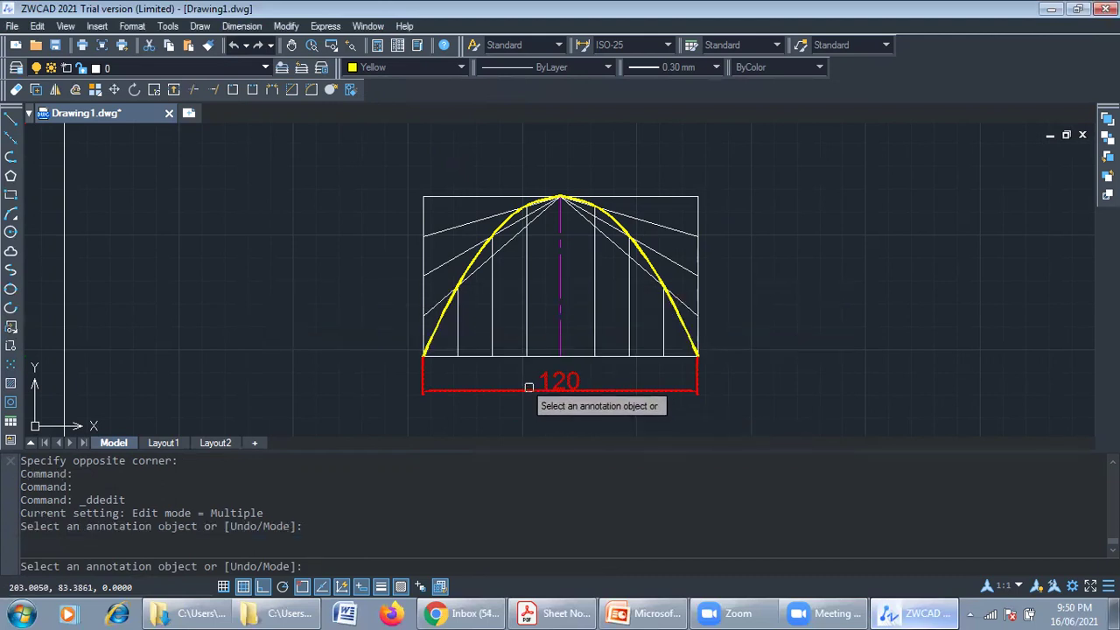
key("Escape")
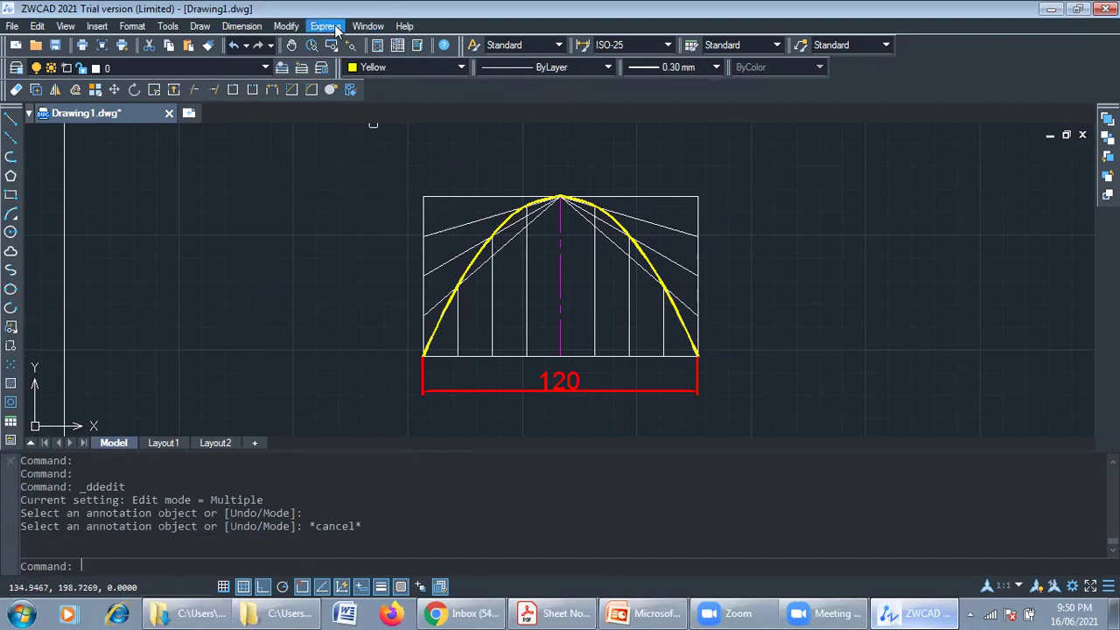
Add a vertical linear dimension along the rectangle's left side, placed to the left of it.
left_click(242, 26)
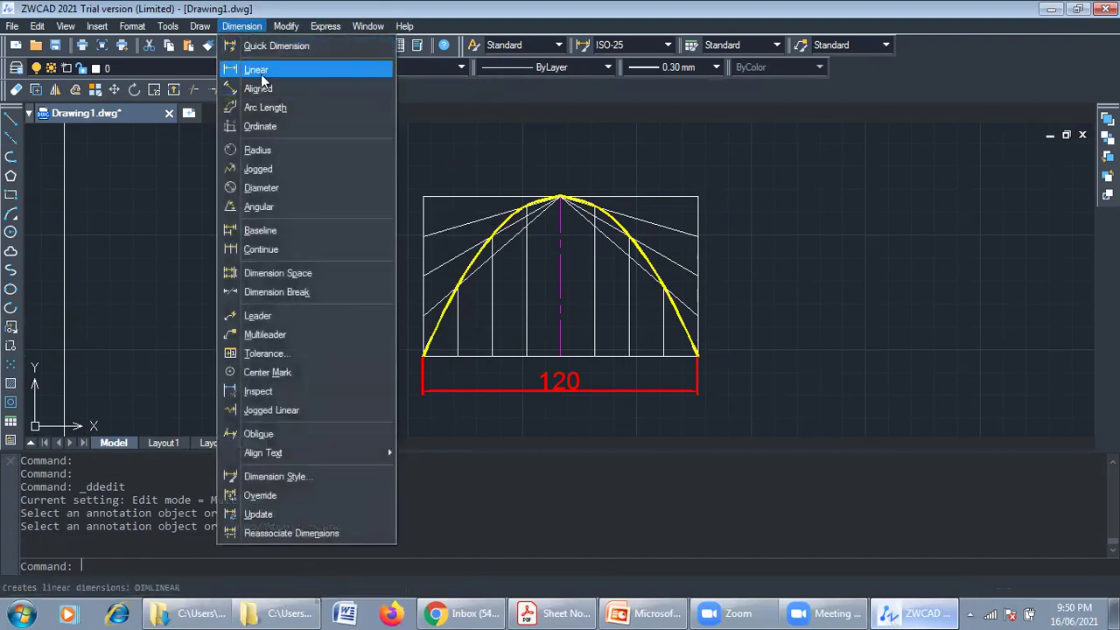
left_click(257, 70)
left_click(423, 196)
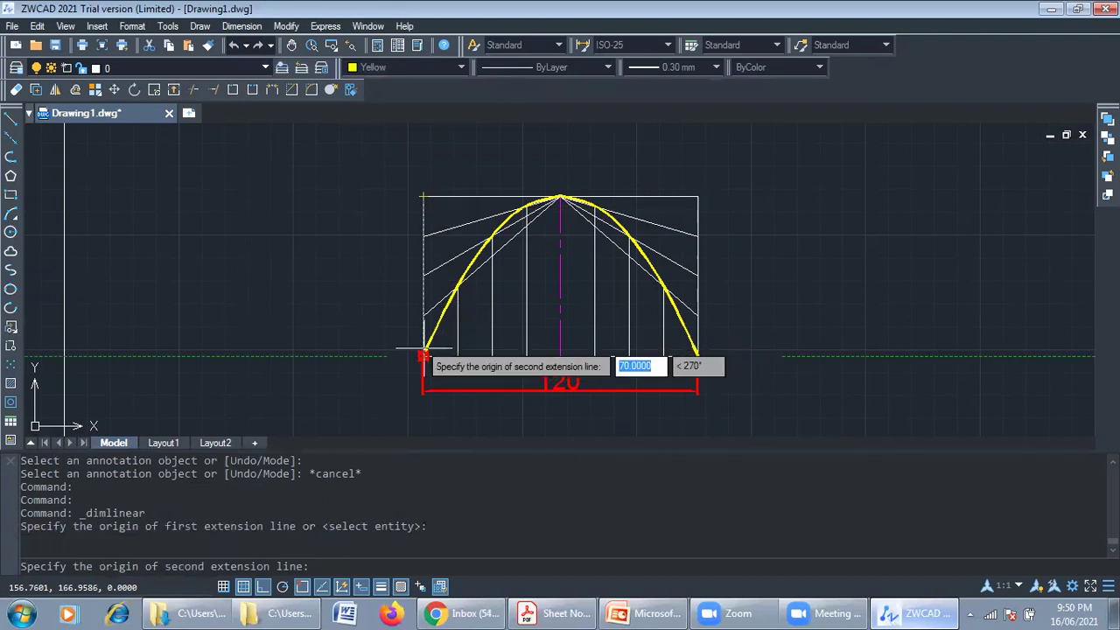
left_click(423, 355)
left_click(366, 312)
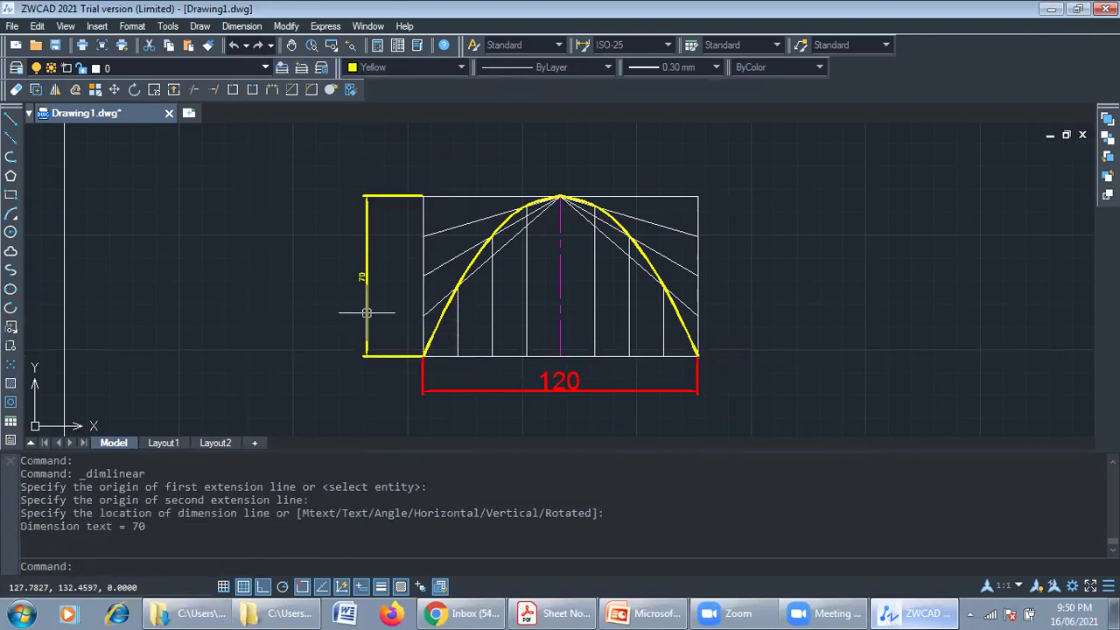
Set the vertical dimension's text height to 8.
double_click(362, 276)
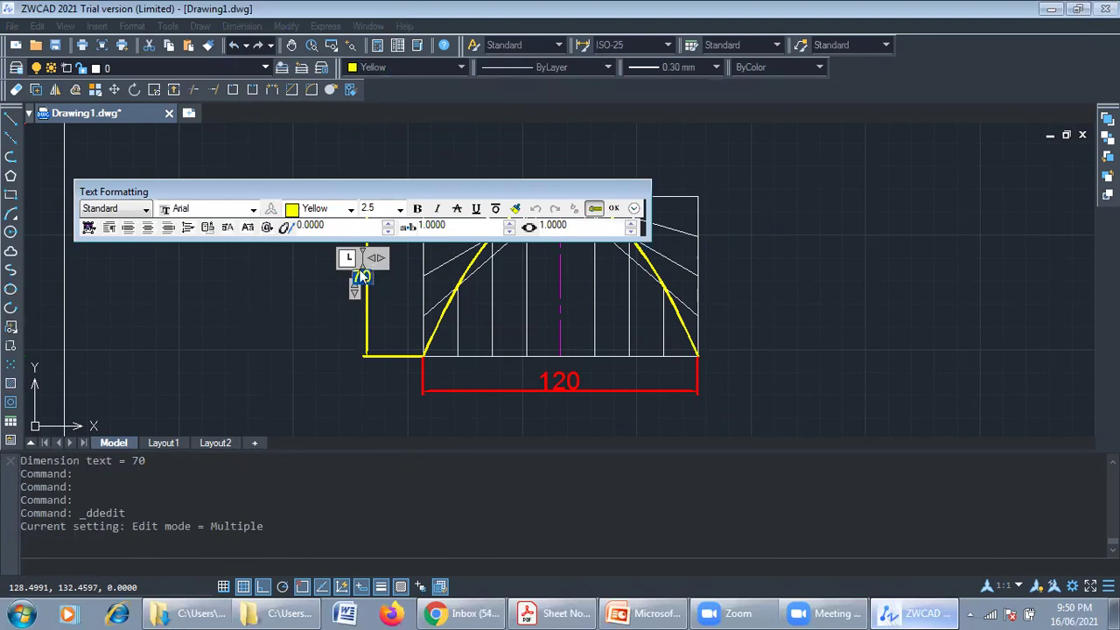
double_click(378, 207)
key("Return")
left_click(444, 331)
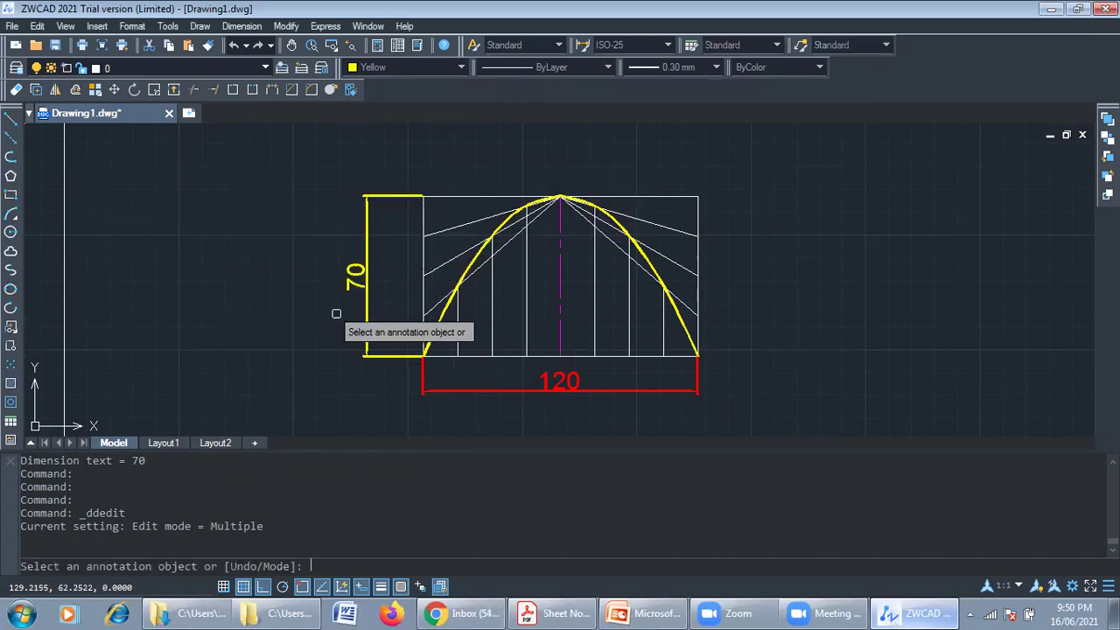
Examine the lower arrowhead of the vertical dimension and the dimensioned drawing as a whole.
scroll(338, 312, "up", 2)
scroll(414, 420, "up", 6)
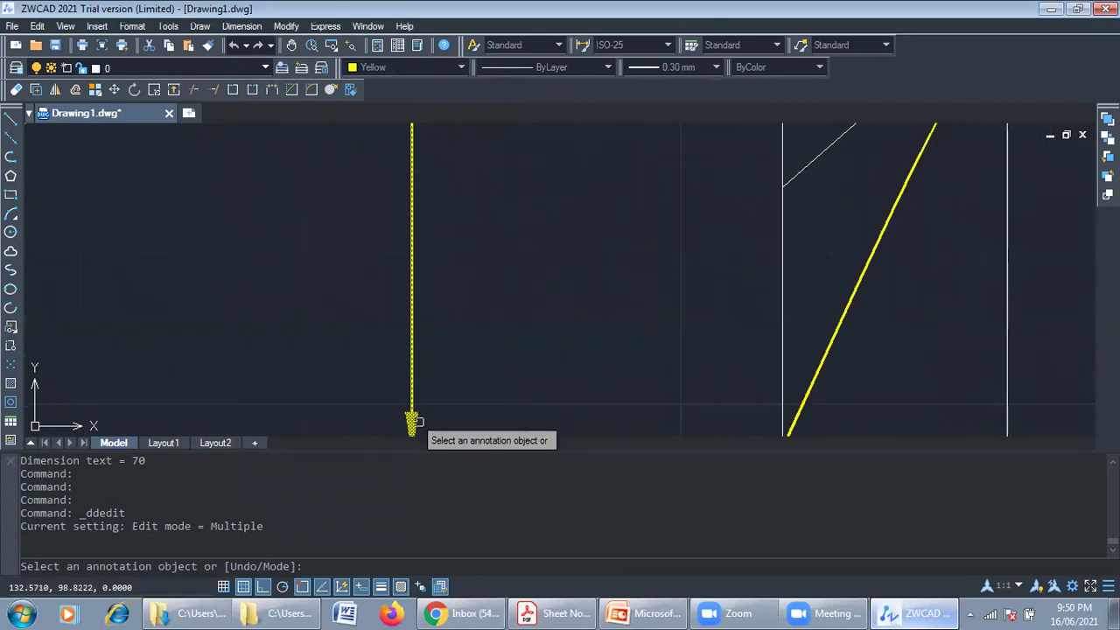
left_click(415, 425)
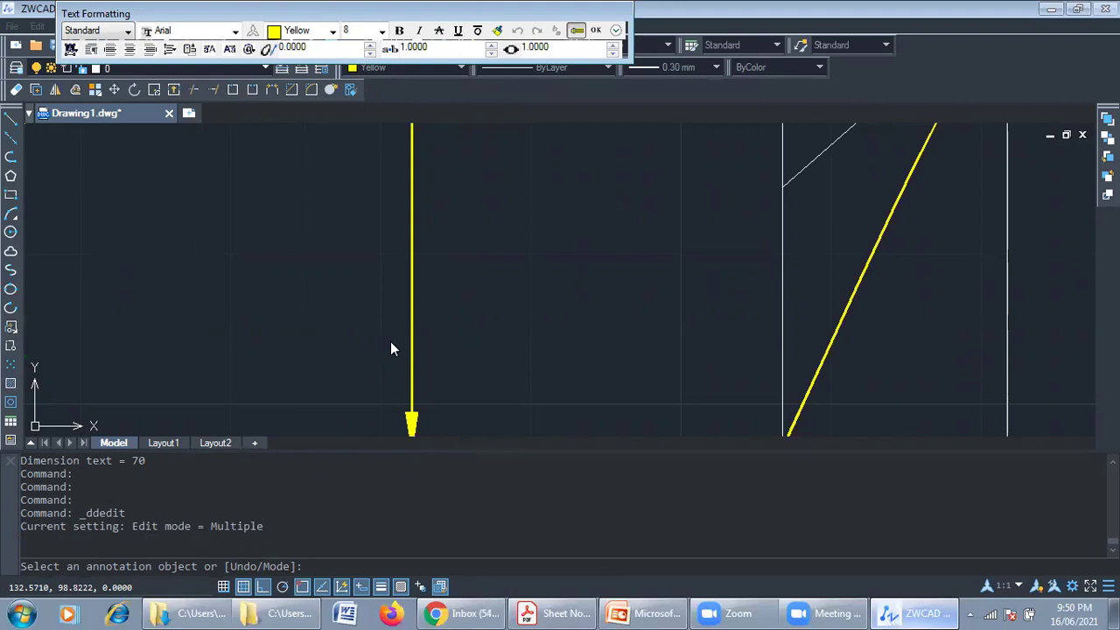
left_click(397, 255)
scroll(590, 345, "down", 3)
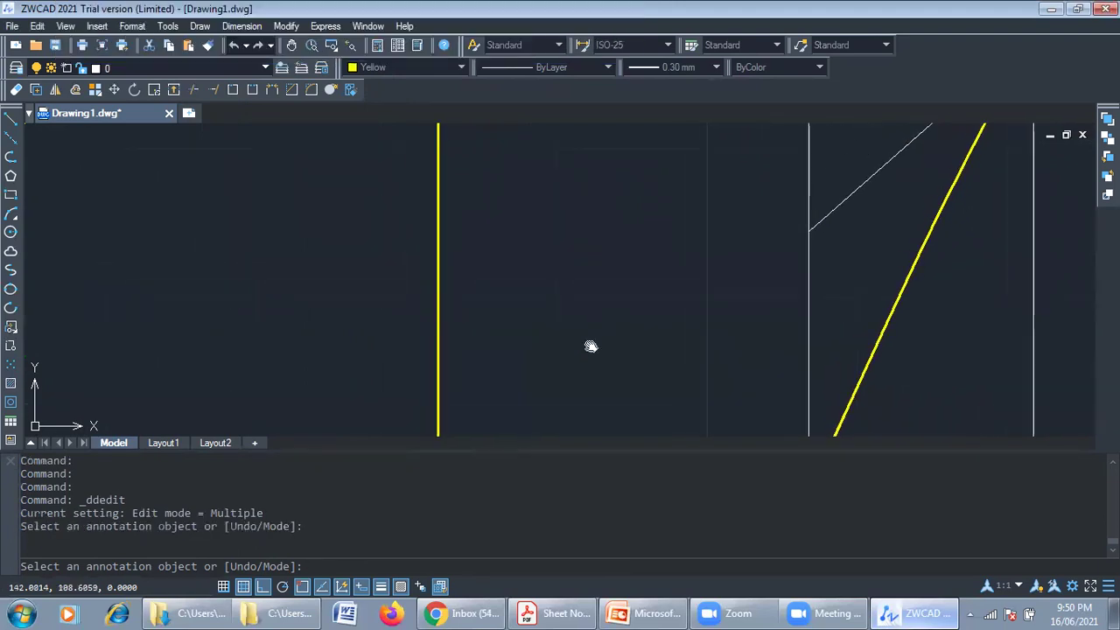
scroll(633, 295, "down", 5)
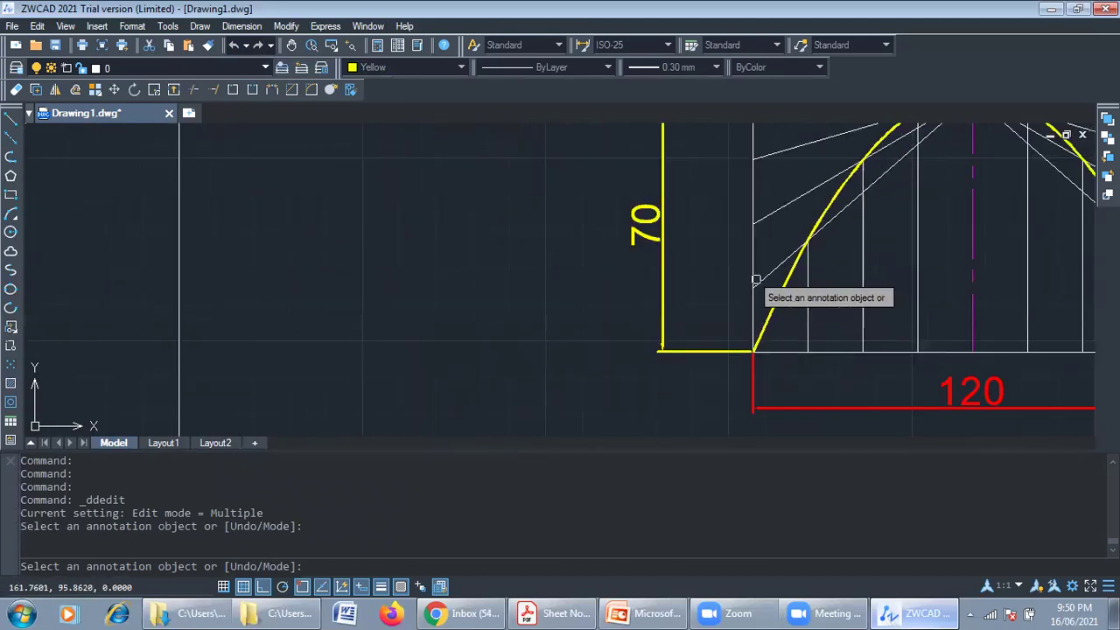
middle_click_drag(814, 295, 634, 296)
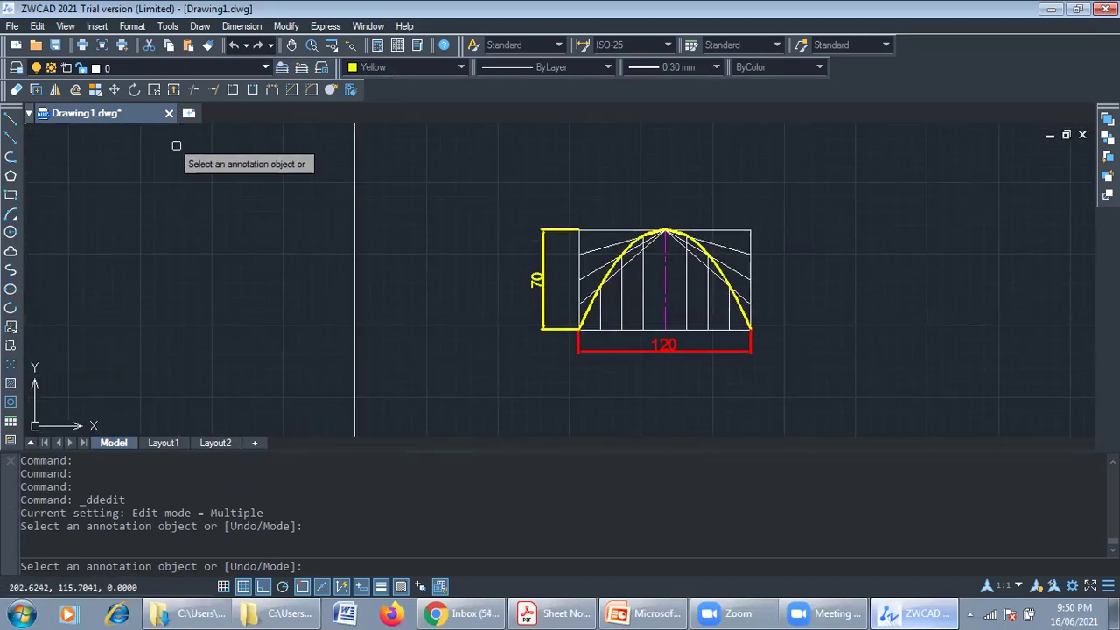
Start a single-line text above the parabola's apex, with a height of about 115 mm and no rotation.
left_click(199, 26)
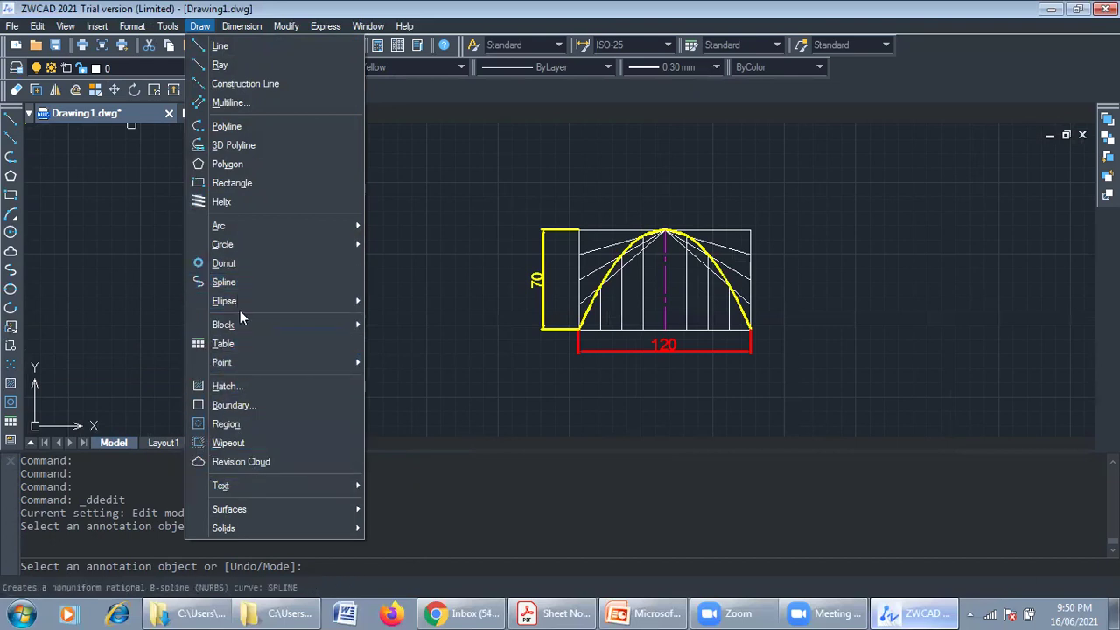
mouse_move(261, 481)
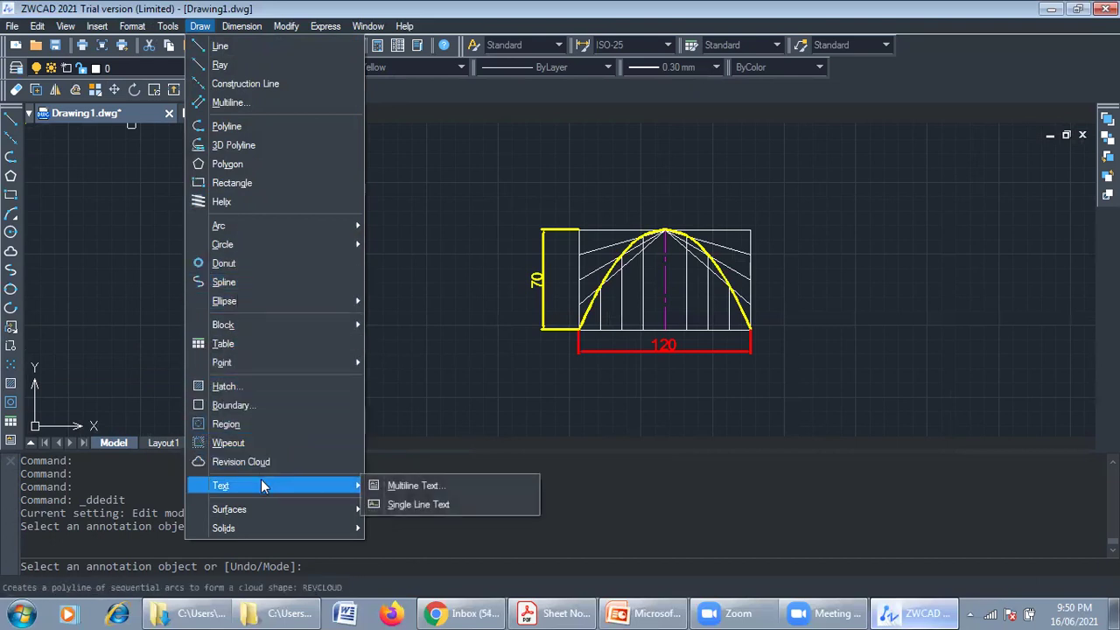
left_click(416, 508)
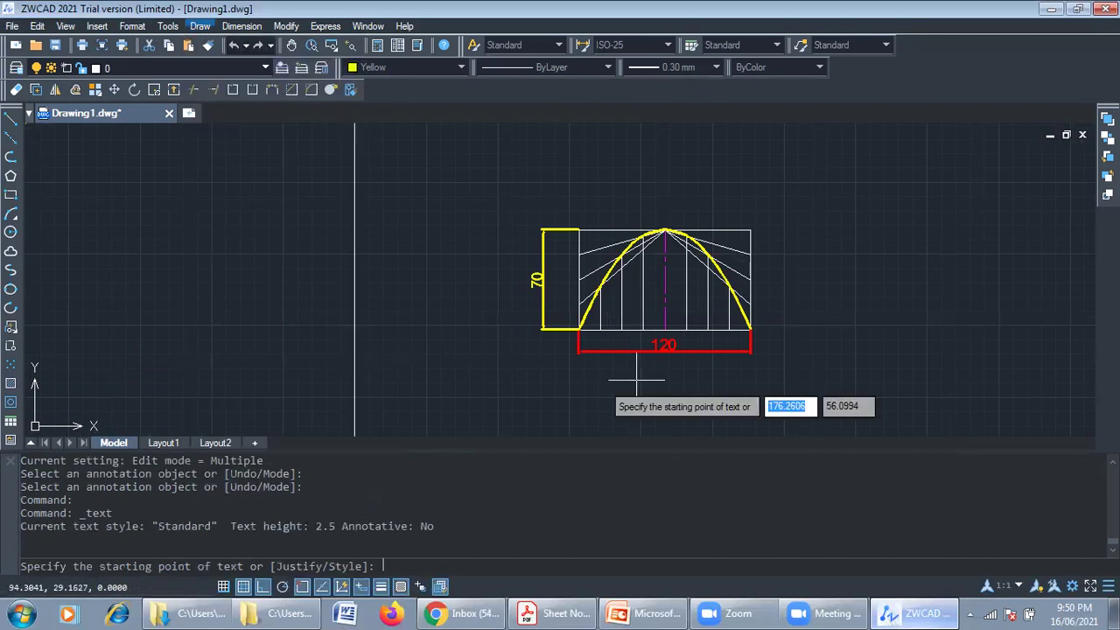
left_click(655, 191)
key("Return")
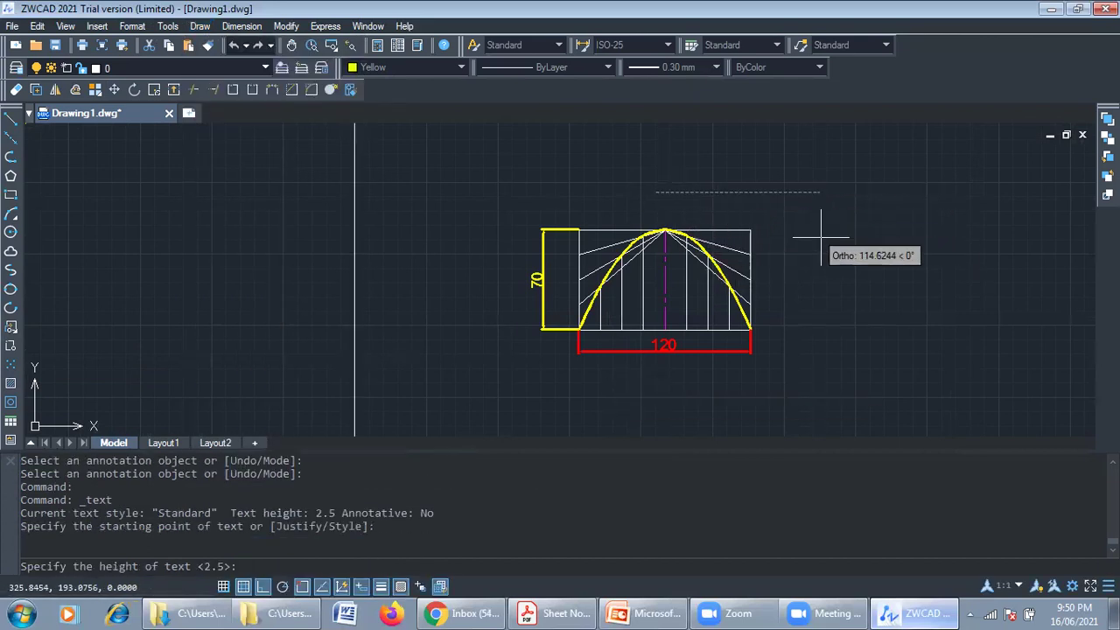
key("Return")
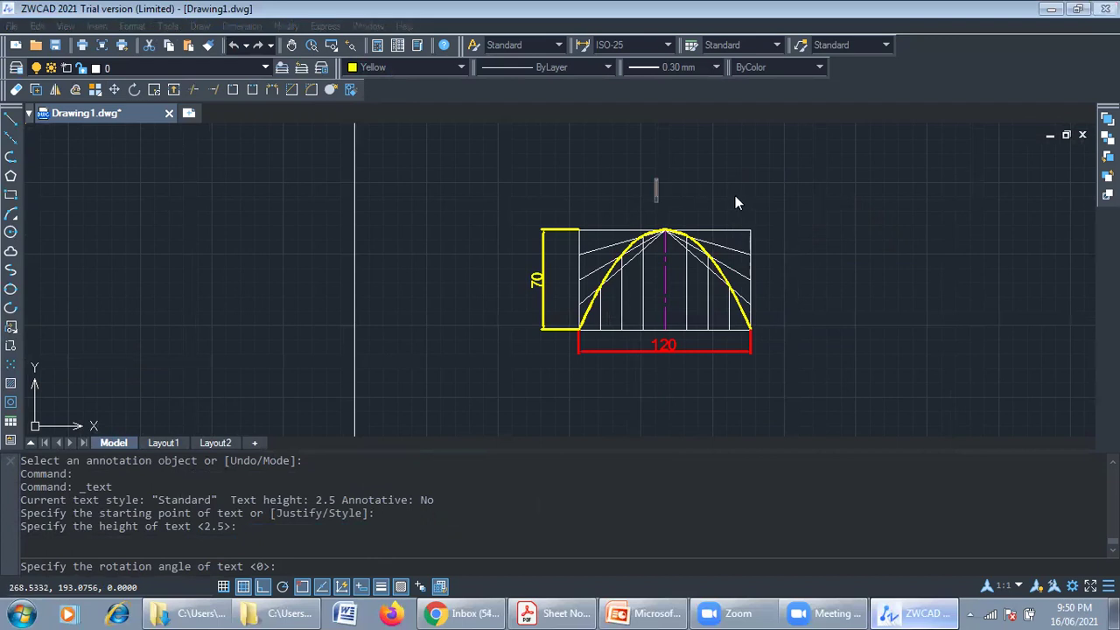
Enter the title text "Parabola by using rectangle Method".
type("Pra")
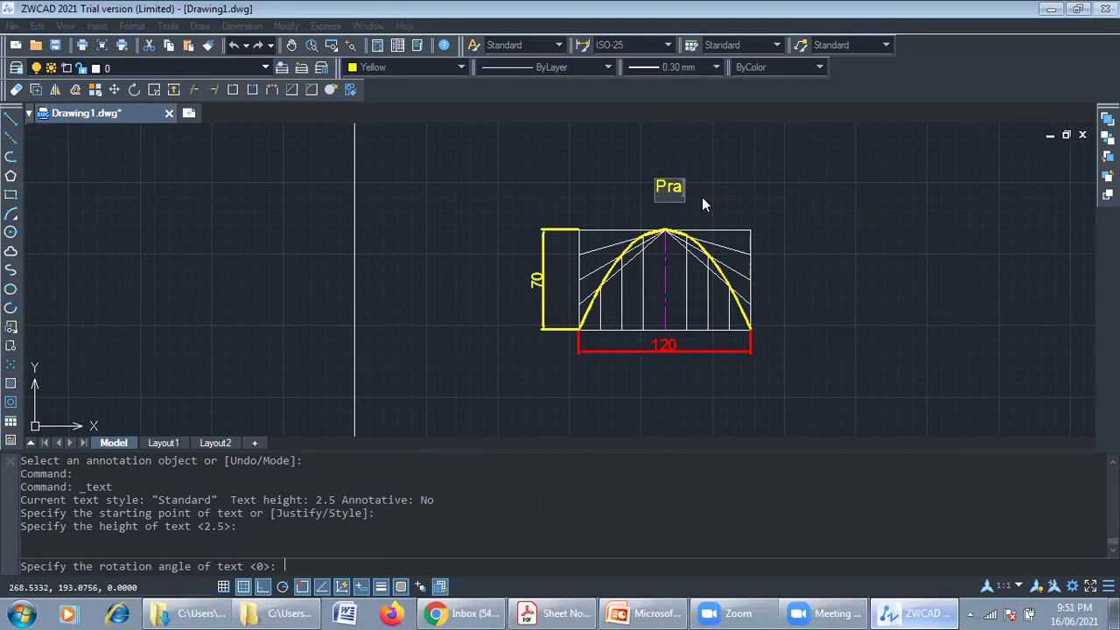
type("rabola by")
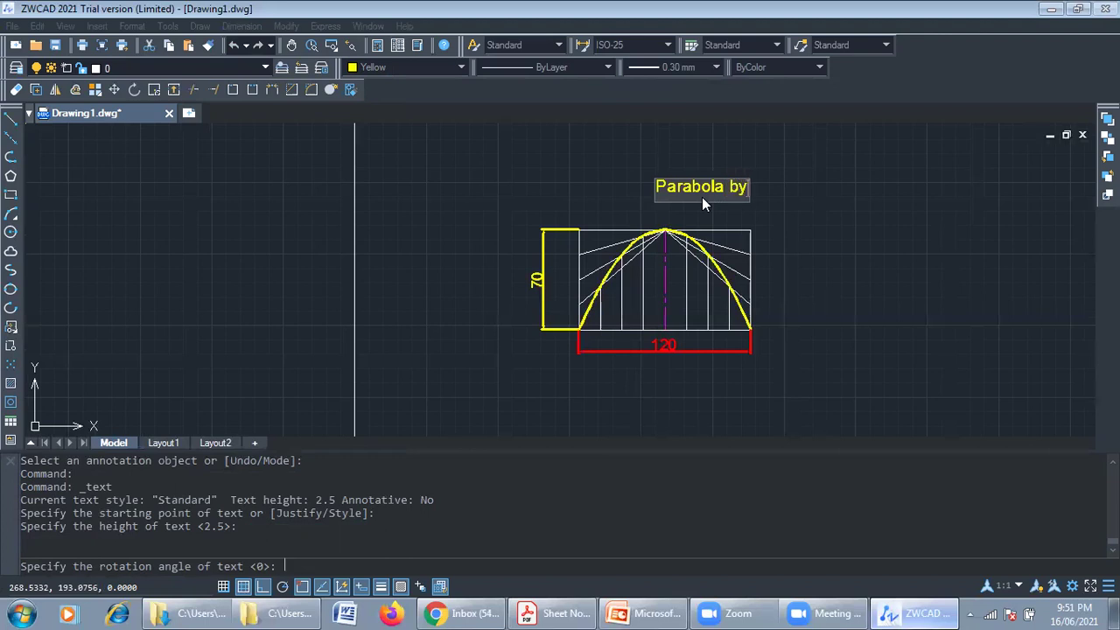
type(" using")
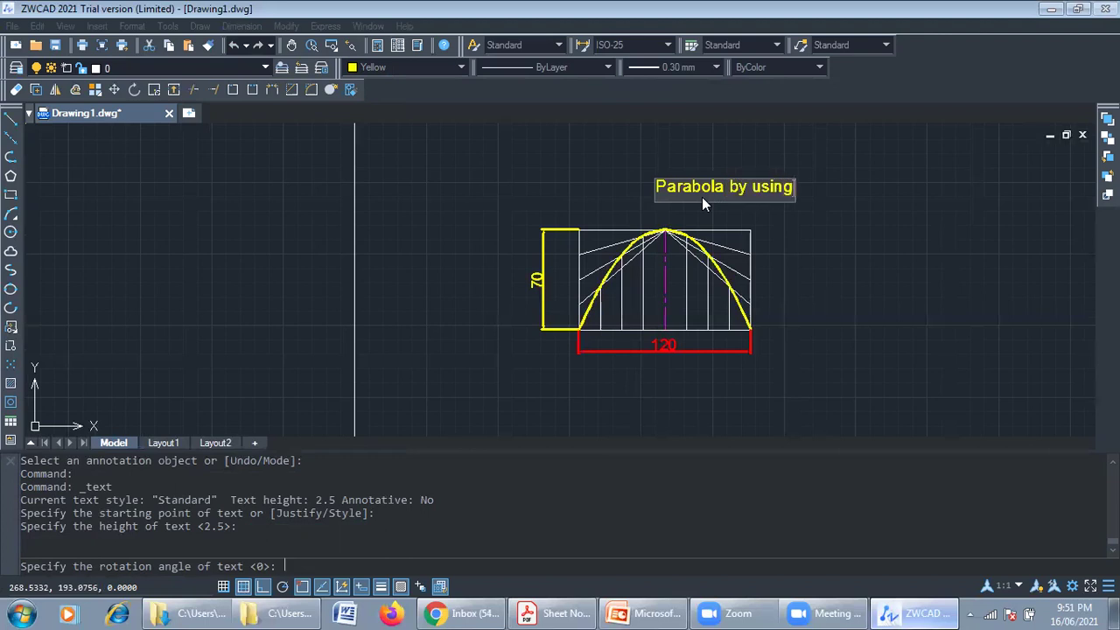
type(" r")
type("c")
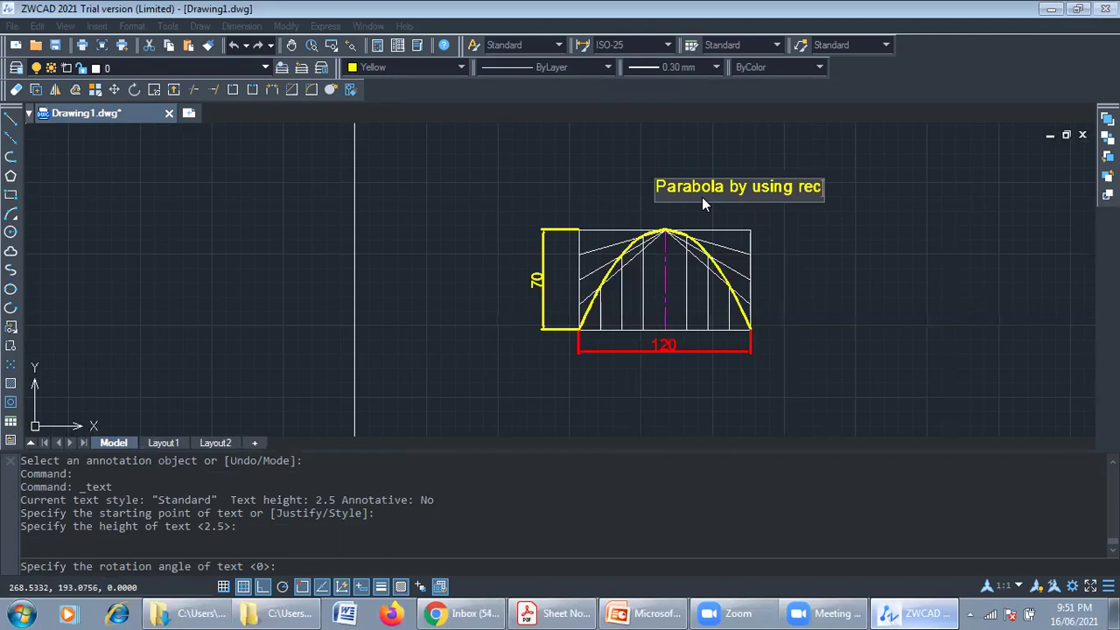
type("tangle Me")
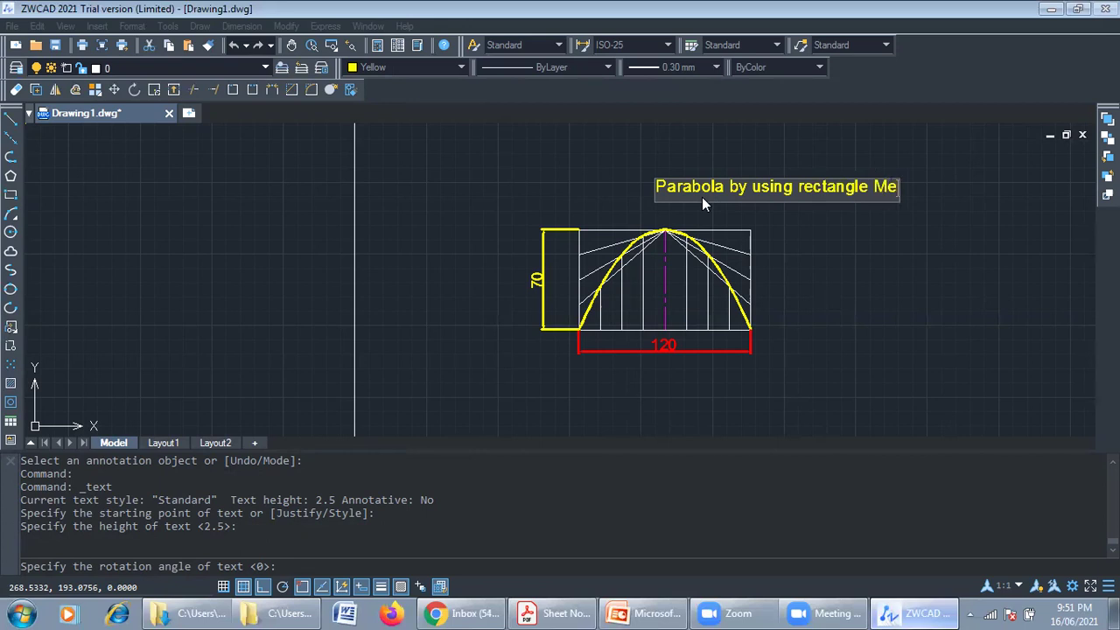
type("thid")
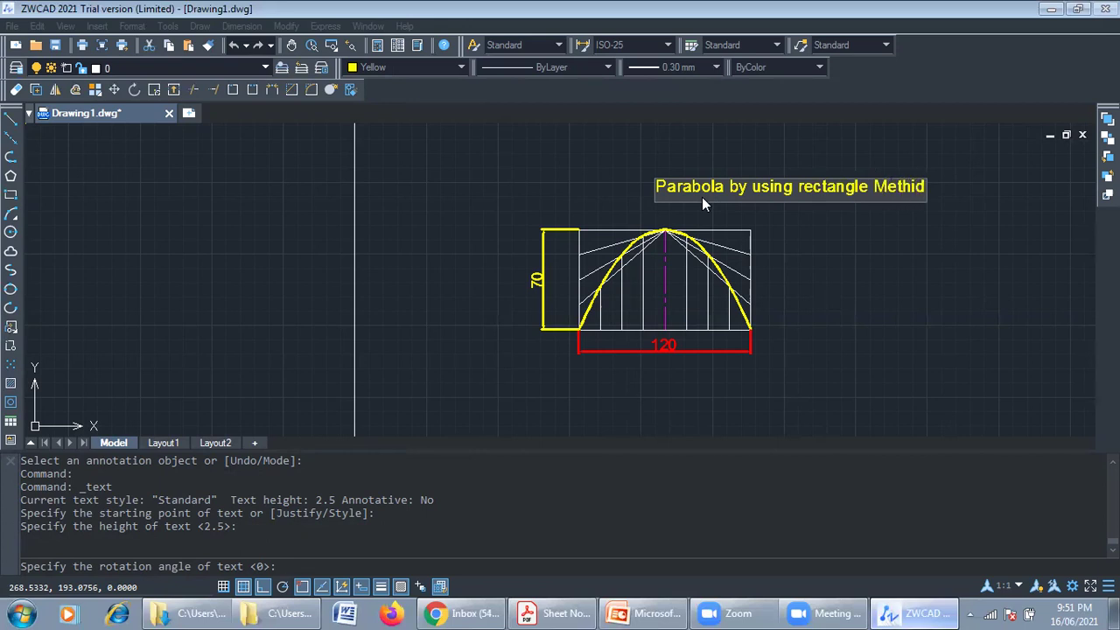
key("BackSpace")
key("BackSpace")
type("od")
left_click(884, 324)
Examine the title's size against the parabola and the drawing frame, and end the text entry.
scroll(797, 262, "down", 2)
scroll(795, 248, "down", 3)
middle_click_drag(779, 256, 609, 216)
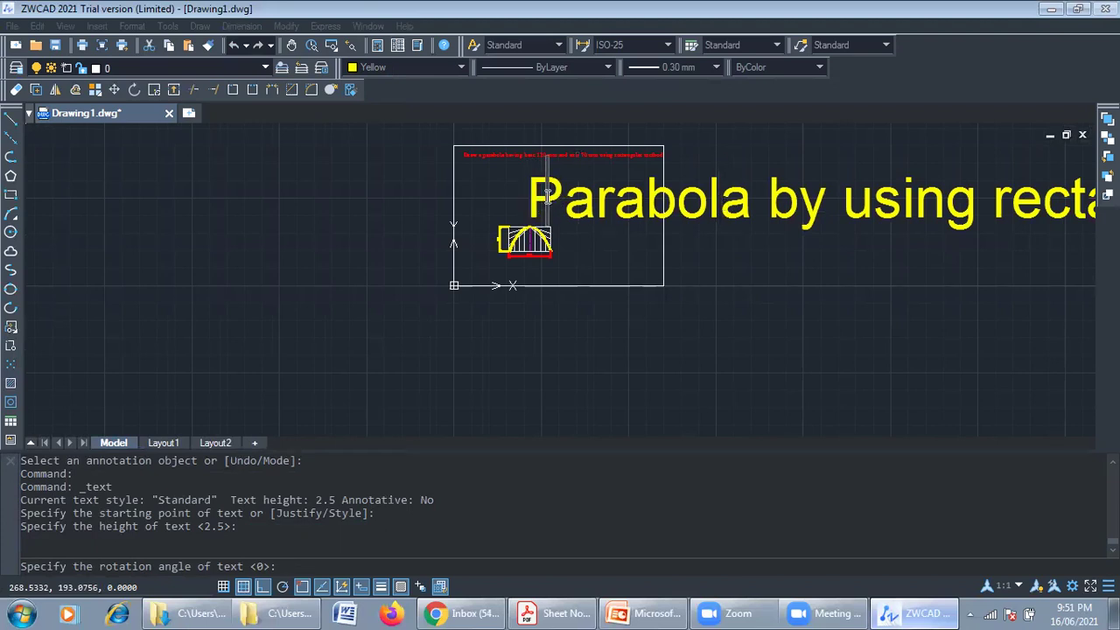
mouse_move(627, 272)
middle_mouse_down()
mouse_move(475, 293)
mouse_move(606, 202)
middle_mouse_up()
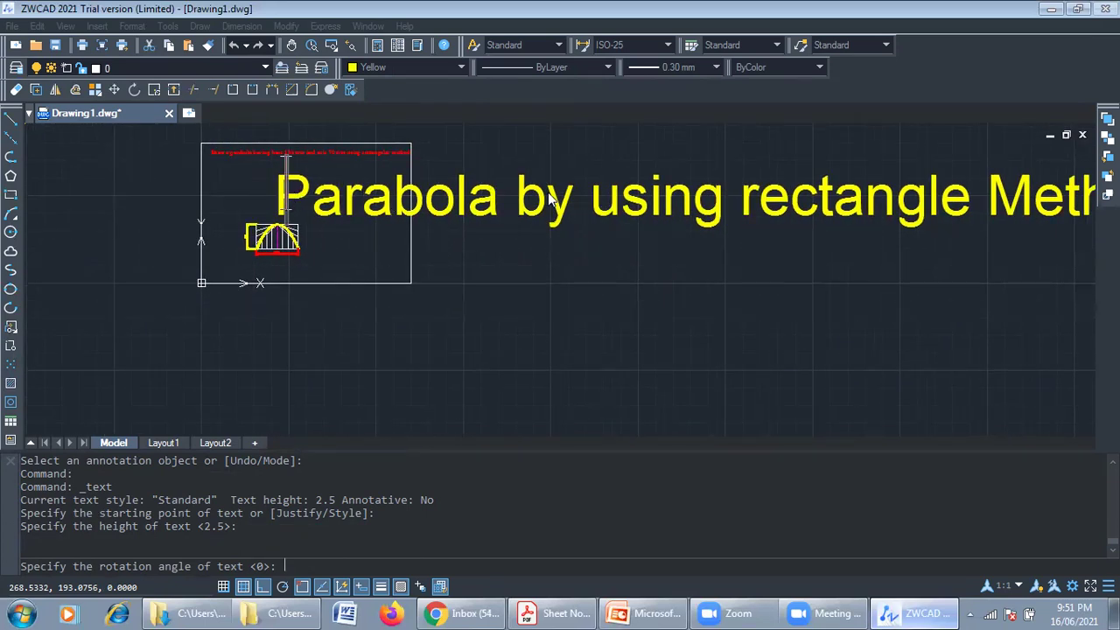
mouse_move(833, 270)
middle_mouse_down()
mouse_move(860, 297)
mouse_move(932, 310)
middle_mouse_up()
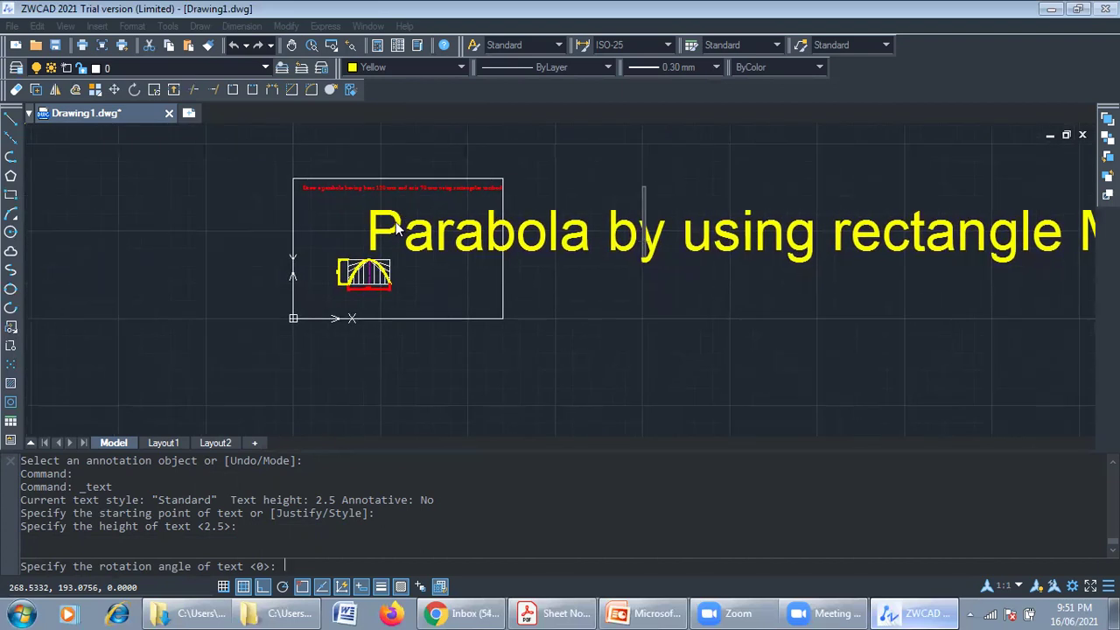
scroll(343, 289, "up", 4)
scroll(347, 272, "up", 3)
middle_click_drag(488, 387, 464, 353)
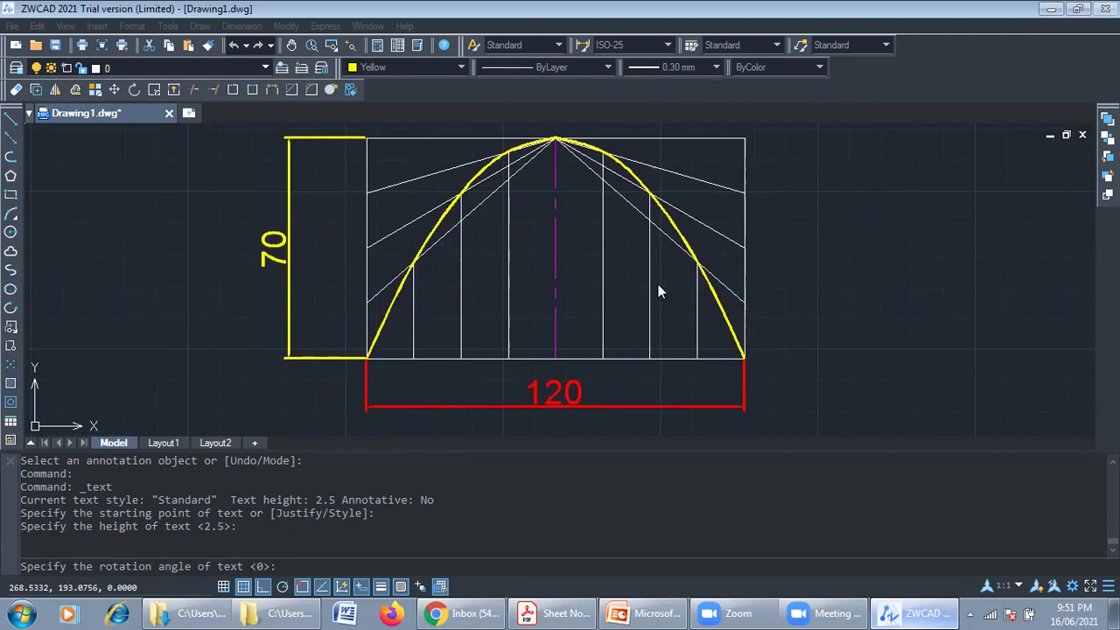
mouse_move(649, 257)
middle_mouse_down()
mouse_move(610, 291)
mouse_move(373, 368)
middle_mouse_up()
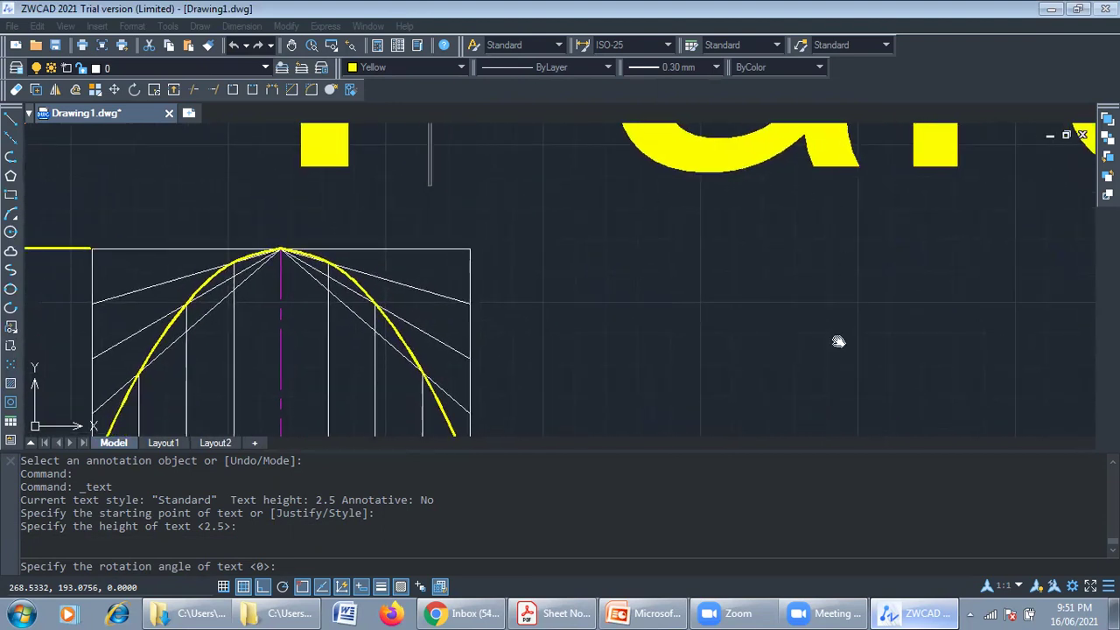
middle_click_drag(838, 341, 580, 302)
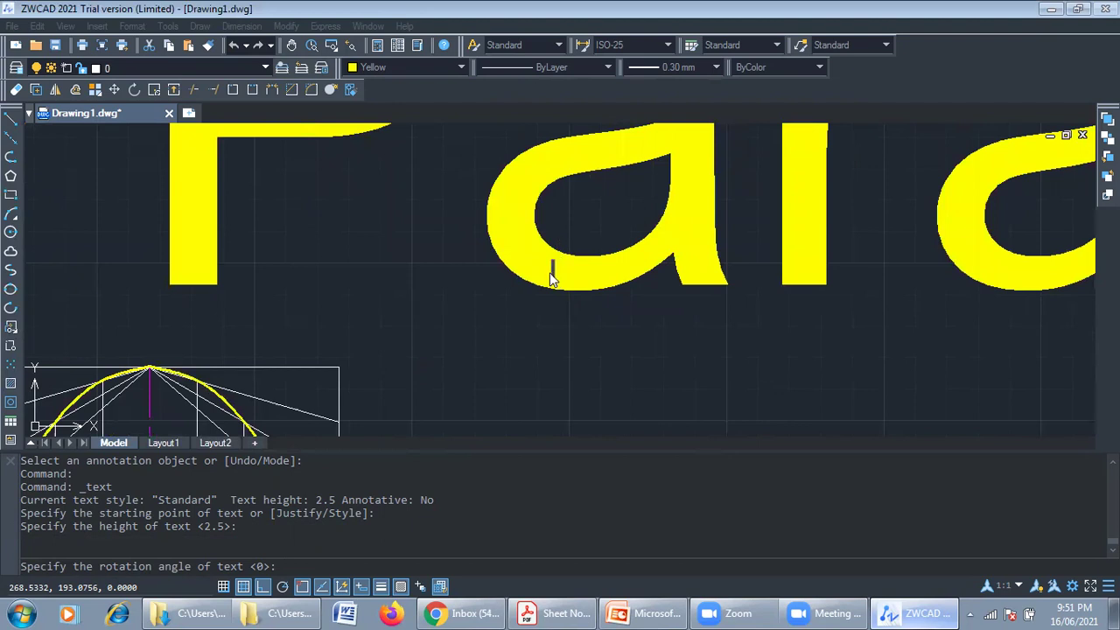
scroll(658, 280, "down", 2)
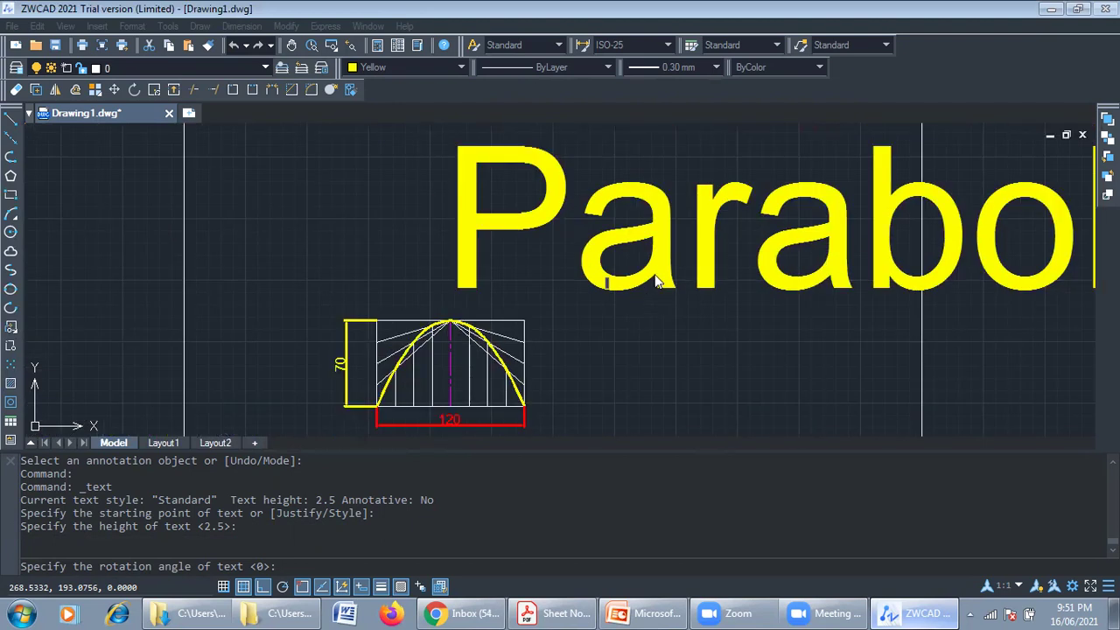
key("Escape")
Try to cut the whole text of the title while editing it.
double_click(687, 225)
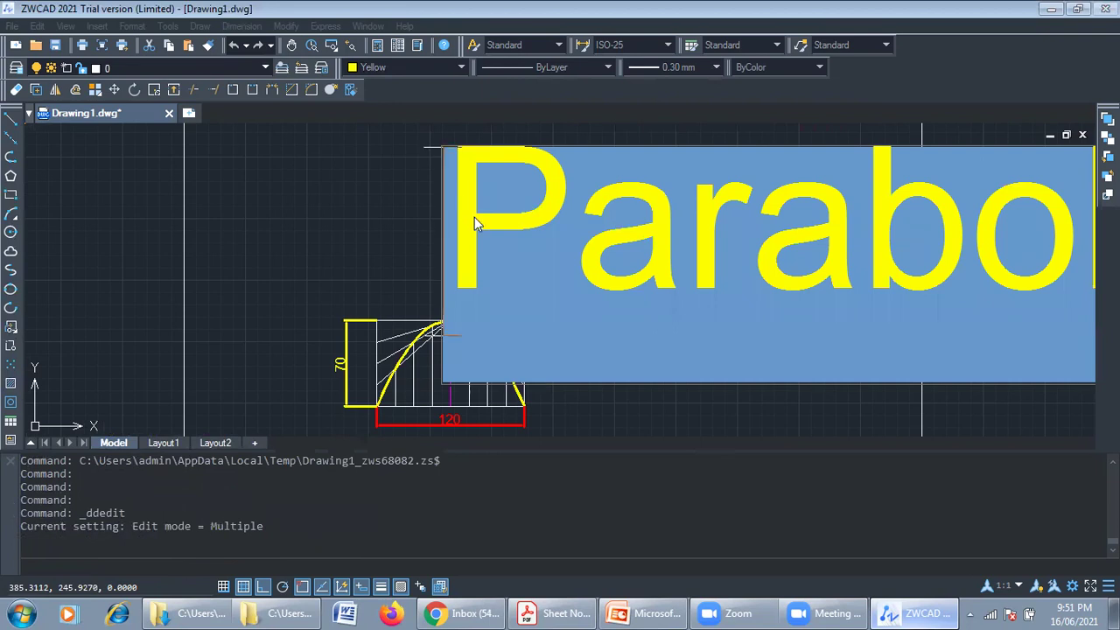
scroll(679, 276, "down", 2)
middle_click_drag(678, 276, 231, 175)
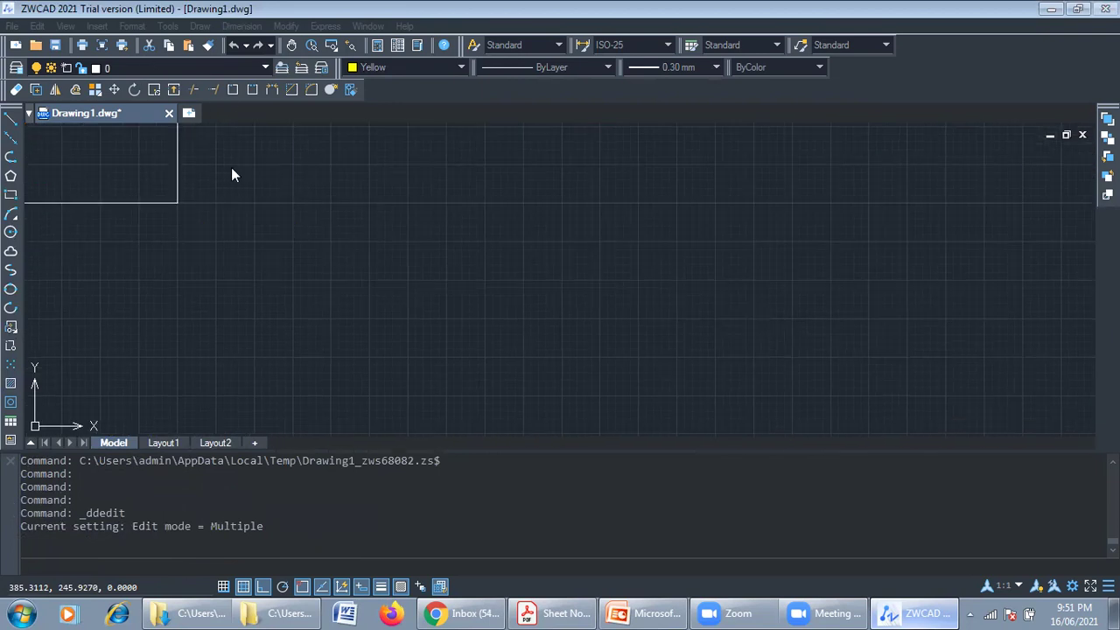
scroll(586, 224, "down", 3)
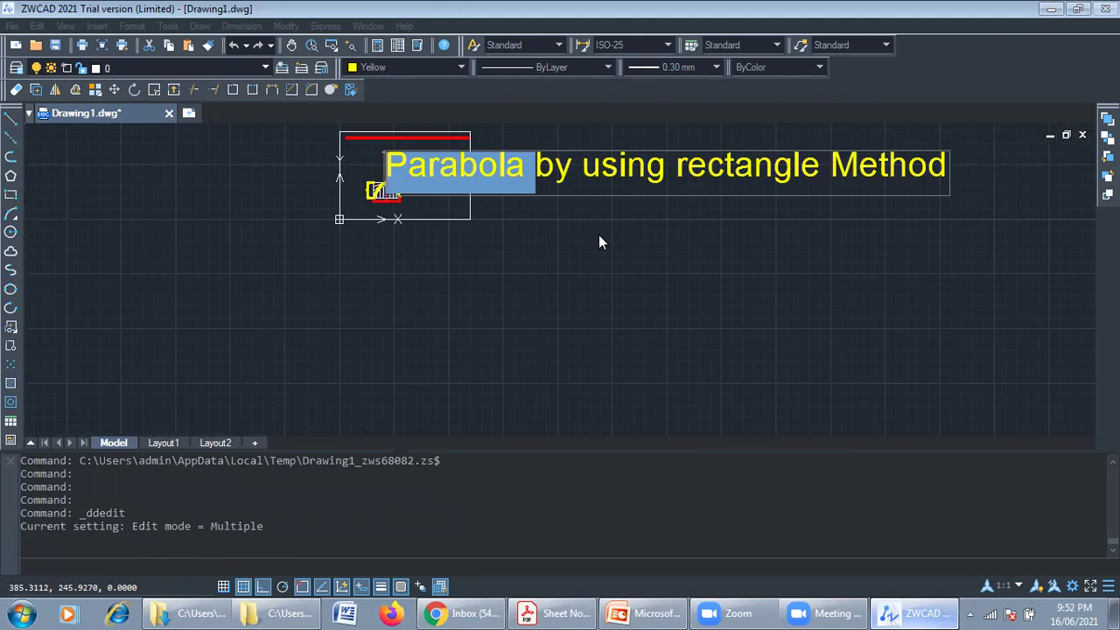
left_click(445, 167)
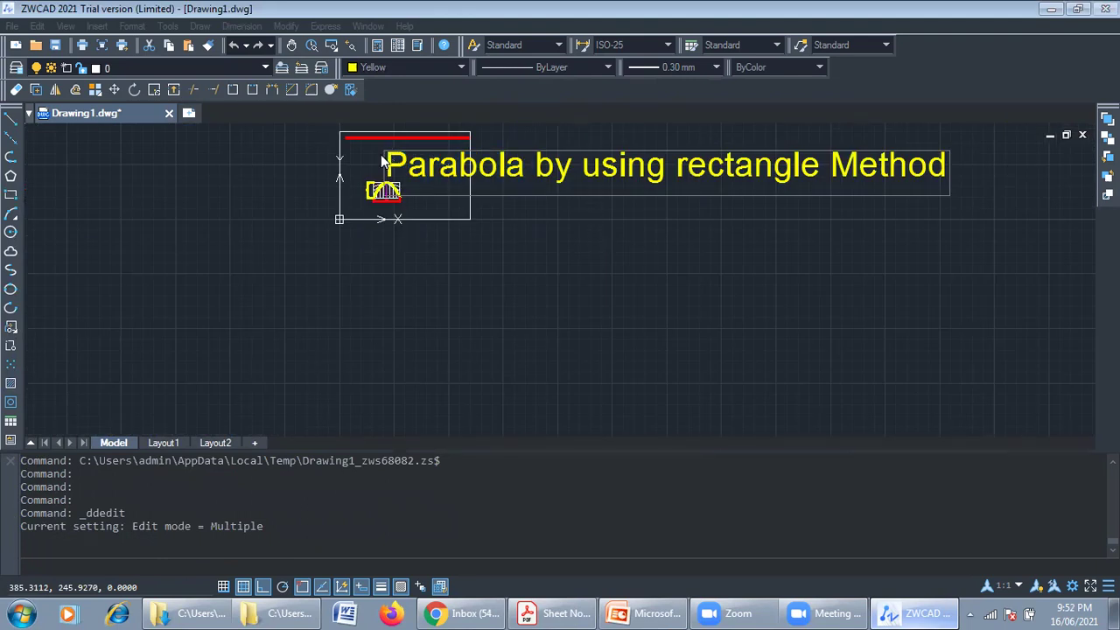
left_click_drag(385, 164, 945, 199)
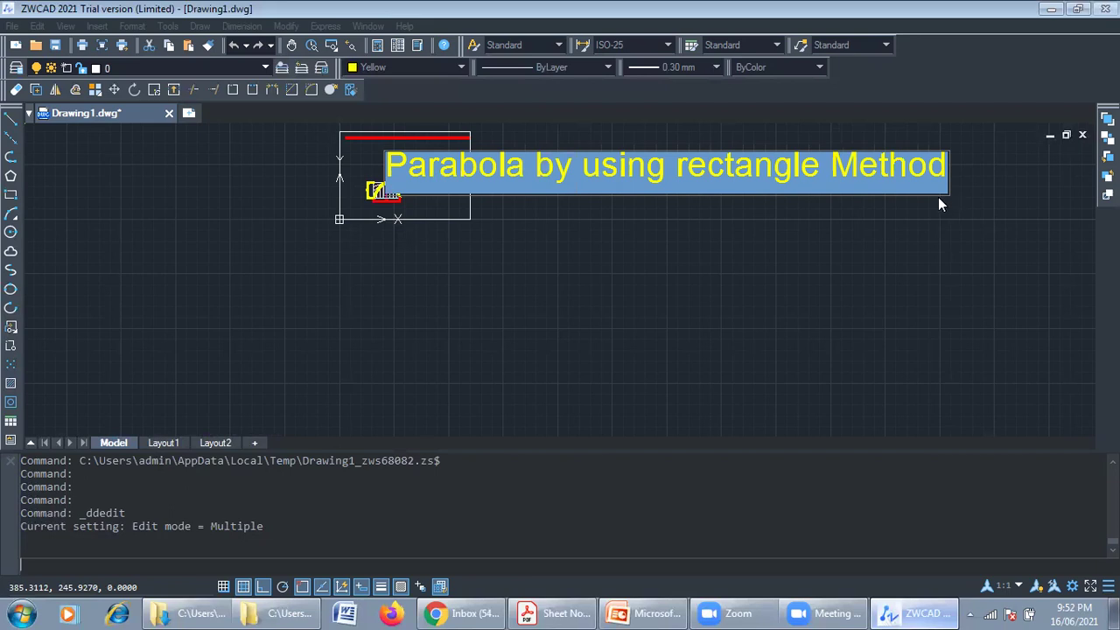
left_click(934, 202)
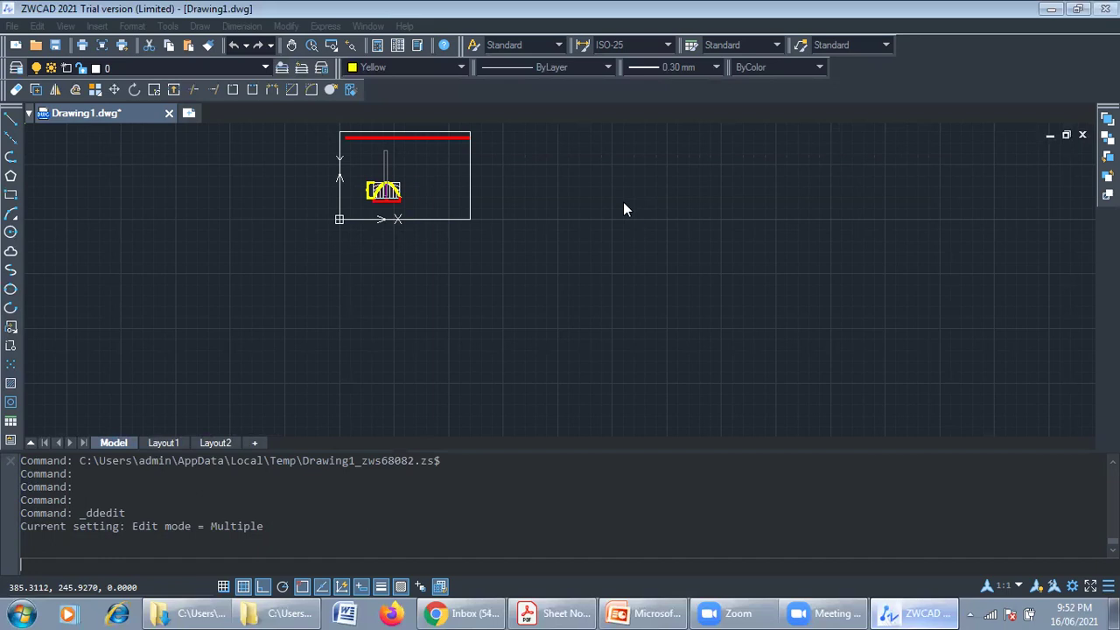
double_click(621, 167)
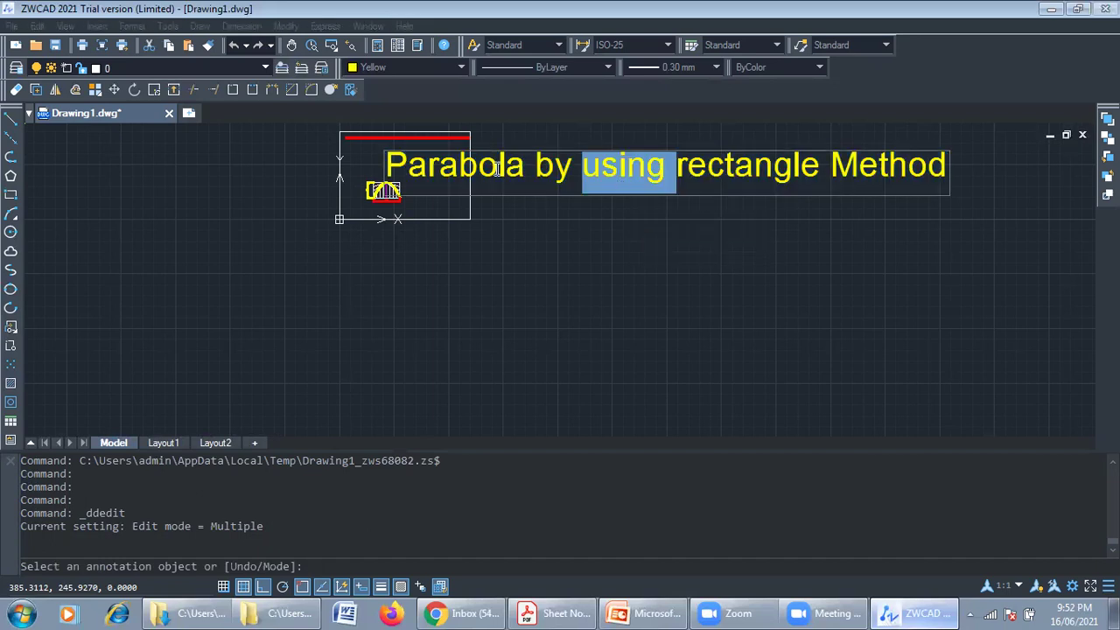
left_click_drag(393, 166, 905, 186)
right_click(933, 185)
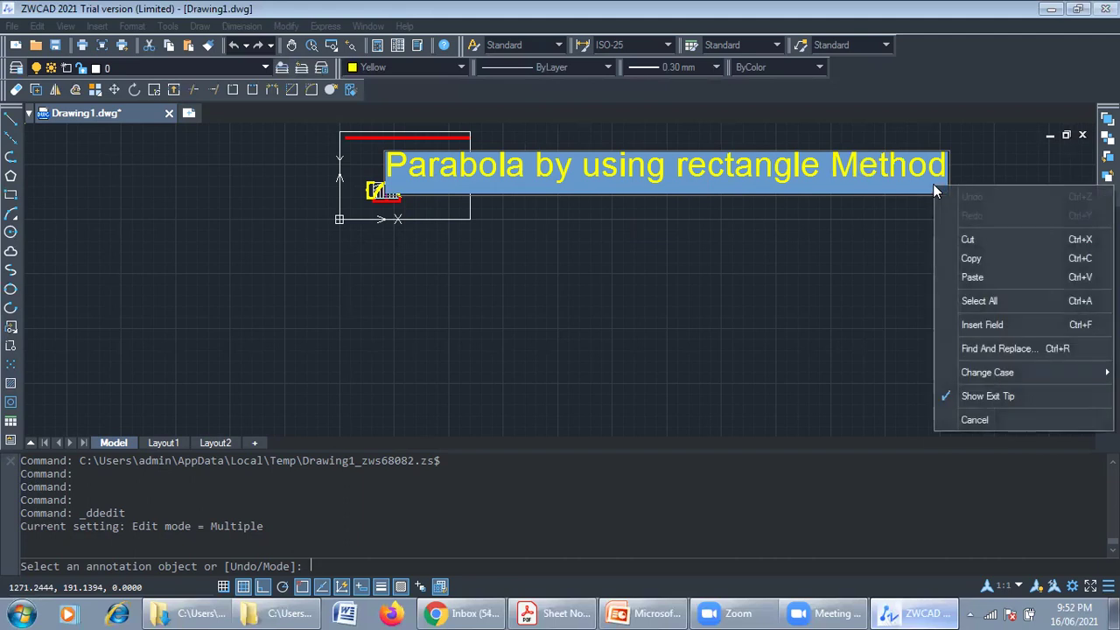
left_click(987, 241)
key("Escape")
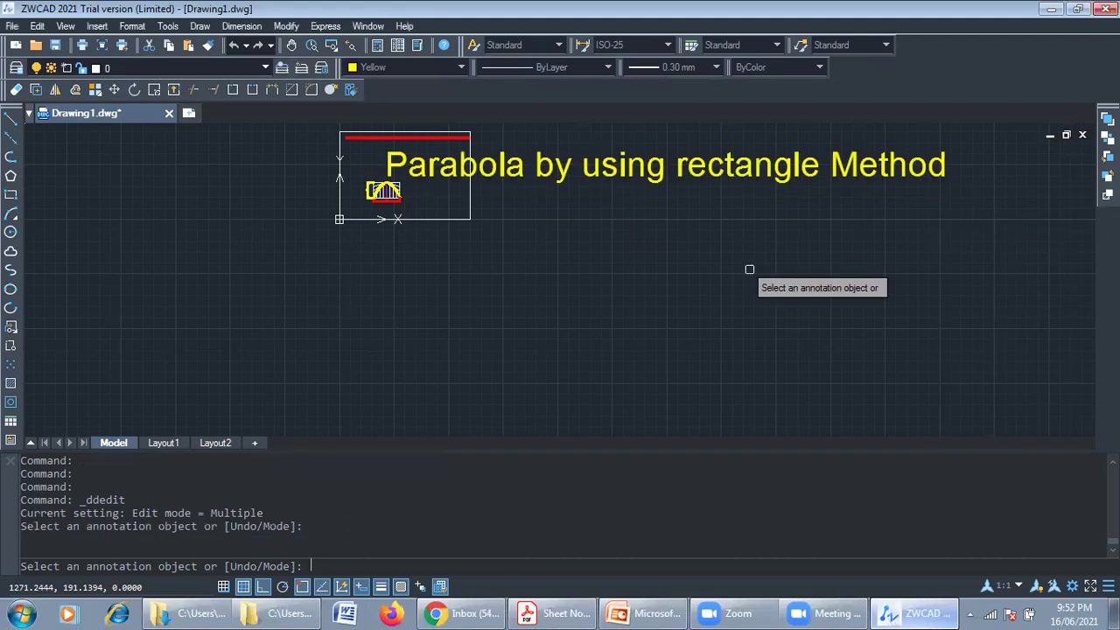
left_click(396, 167)
right_click(393, 167)
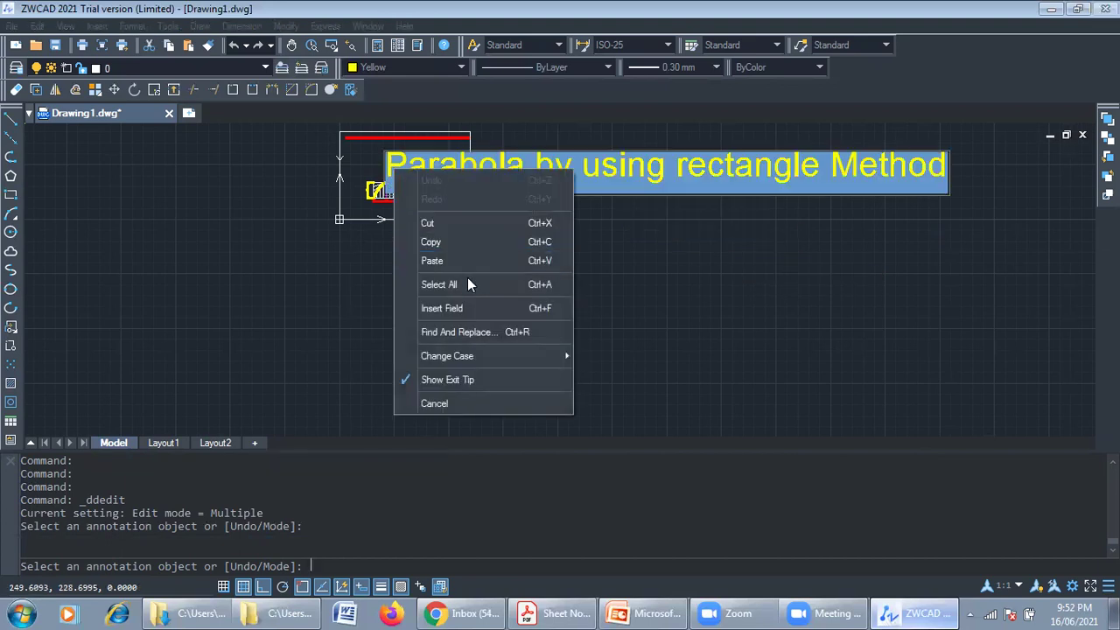
left_click(468, 281)
right_click(430, 187)
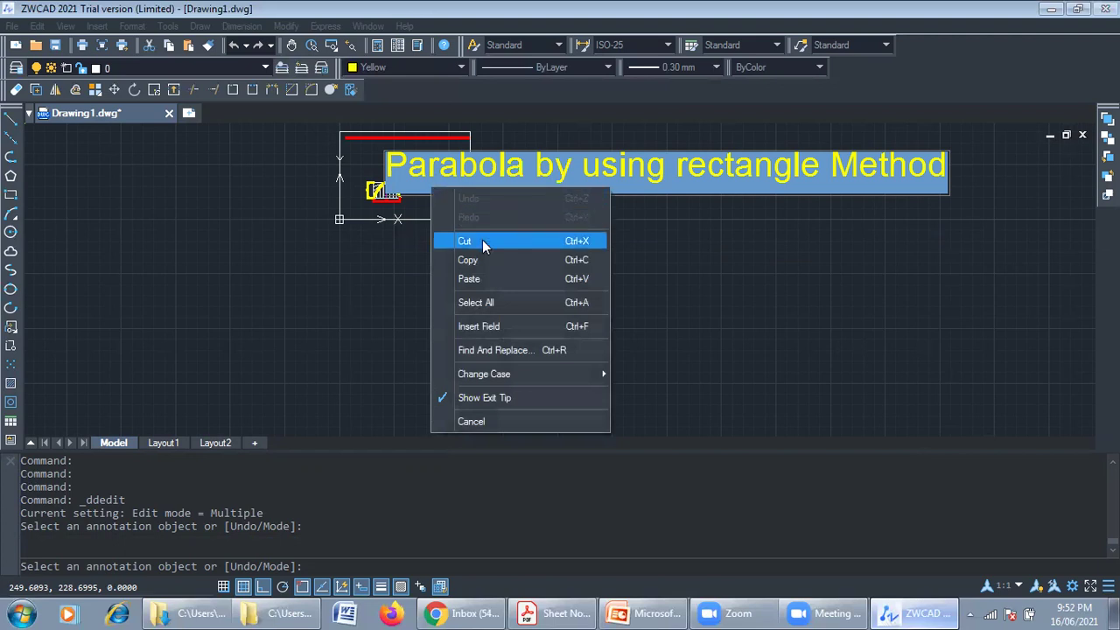
left_click(520, 419)
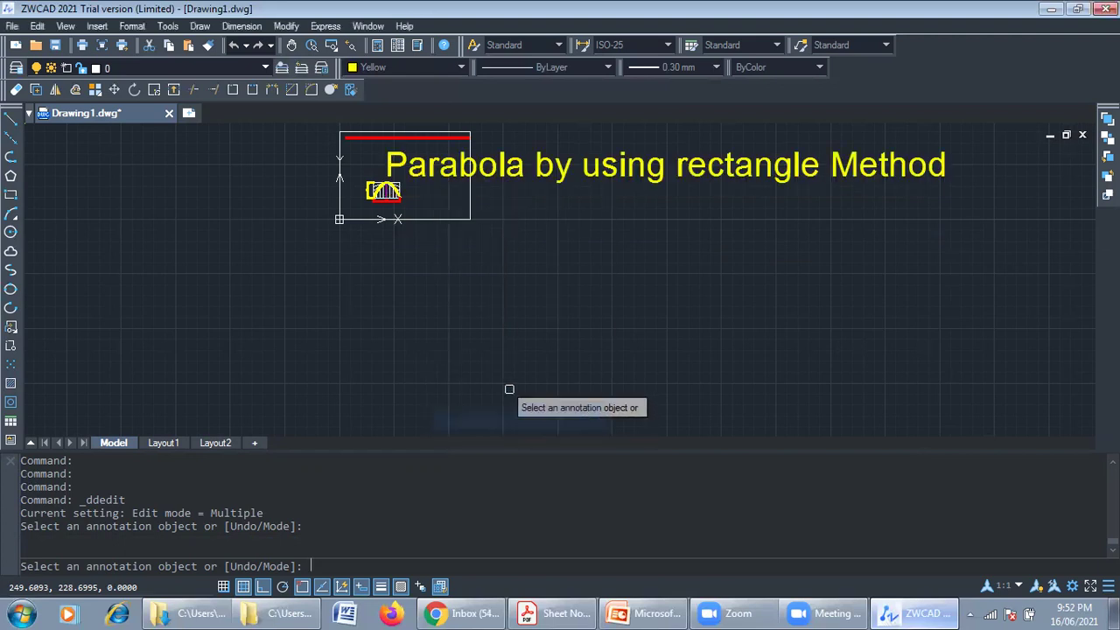
scroll(375, 193, "up", 4)
mouse_move(412, 267)
middle_mouse_down()
mouse_move(651, 514)
mouse_move(624, 408)
mouse_move(630, 417)
middle_mouse_up()
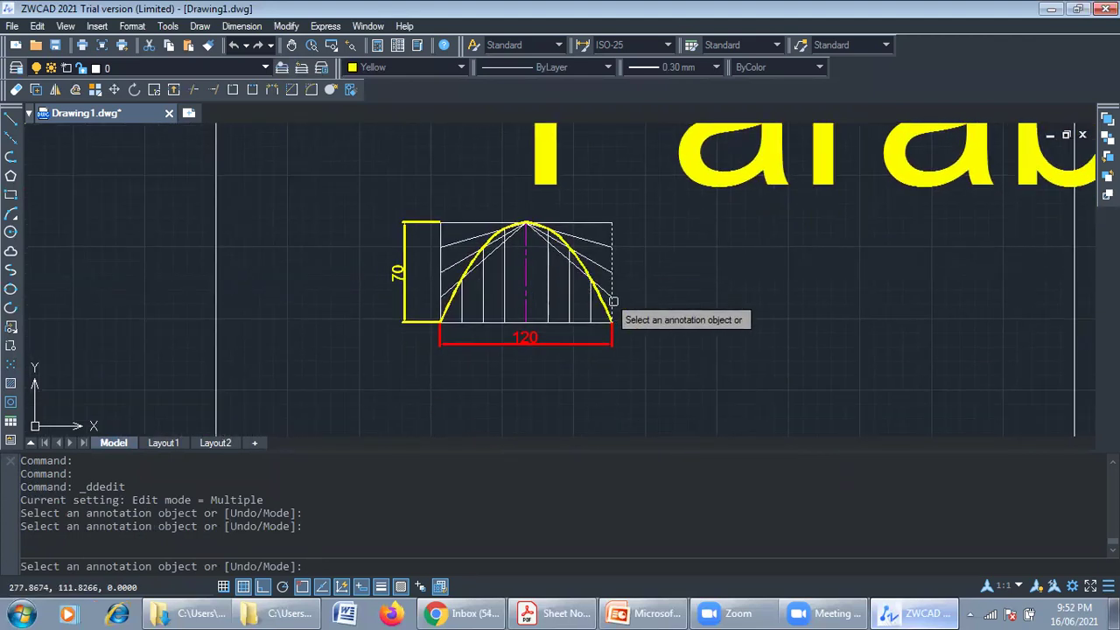
left_click(650, 181)
left_click(650, 180)
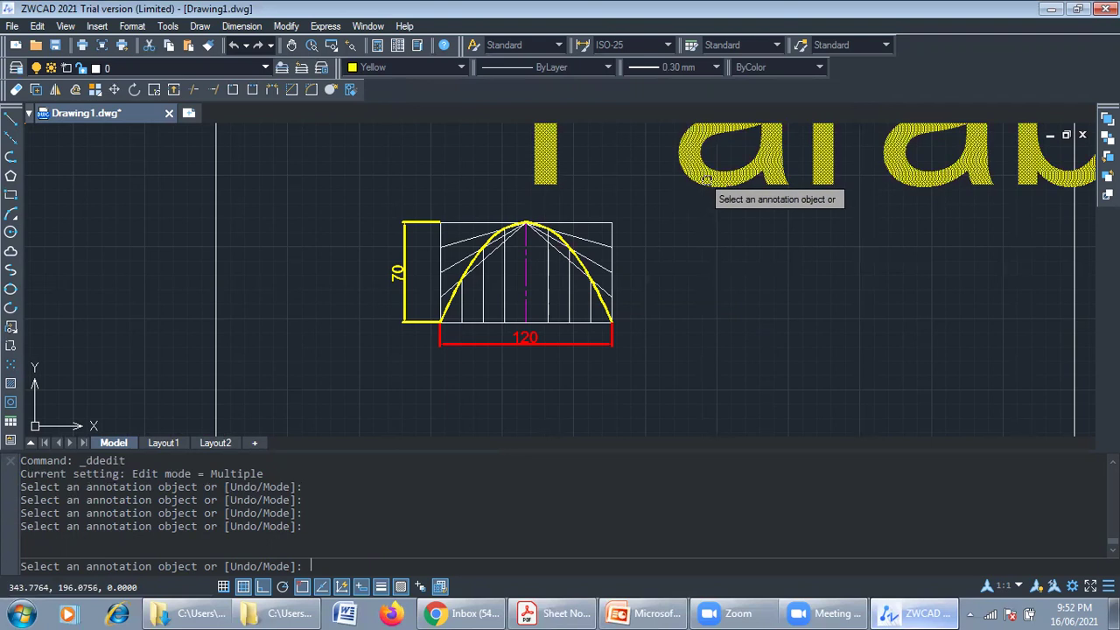
key("Escape")
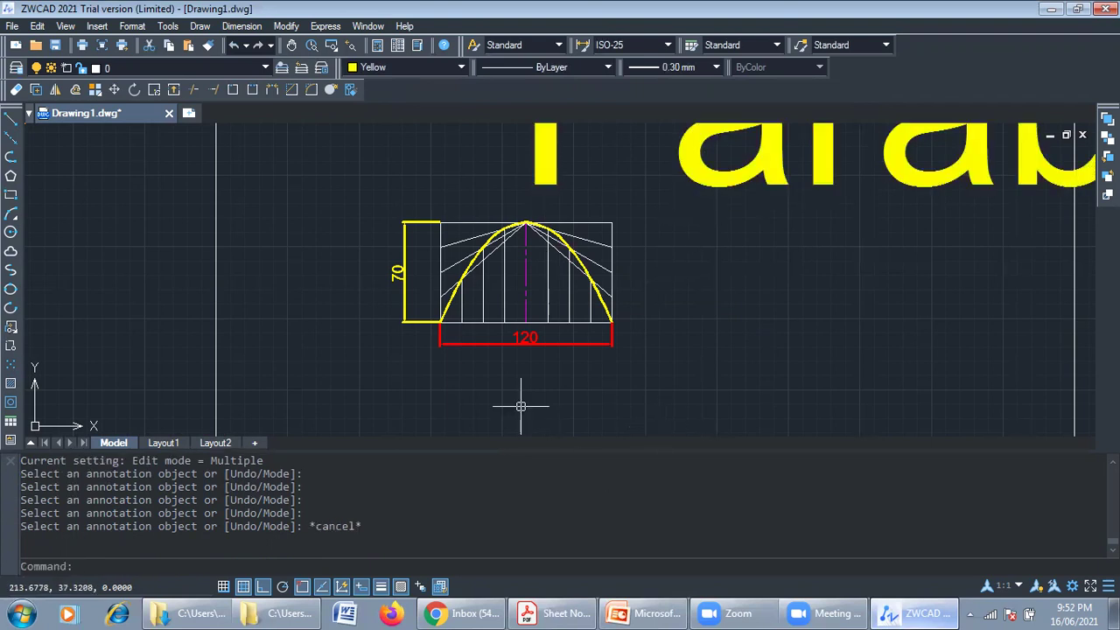
Review the dimensioned parabola and the problem statement in the PDF sheet, and return to ZWCAD.
middle_click_drag(398, 331, 414, 344)
scroll(372, 345, "up", 4)
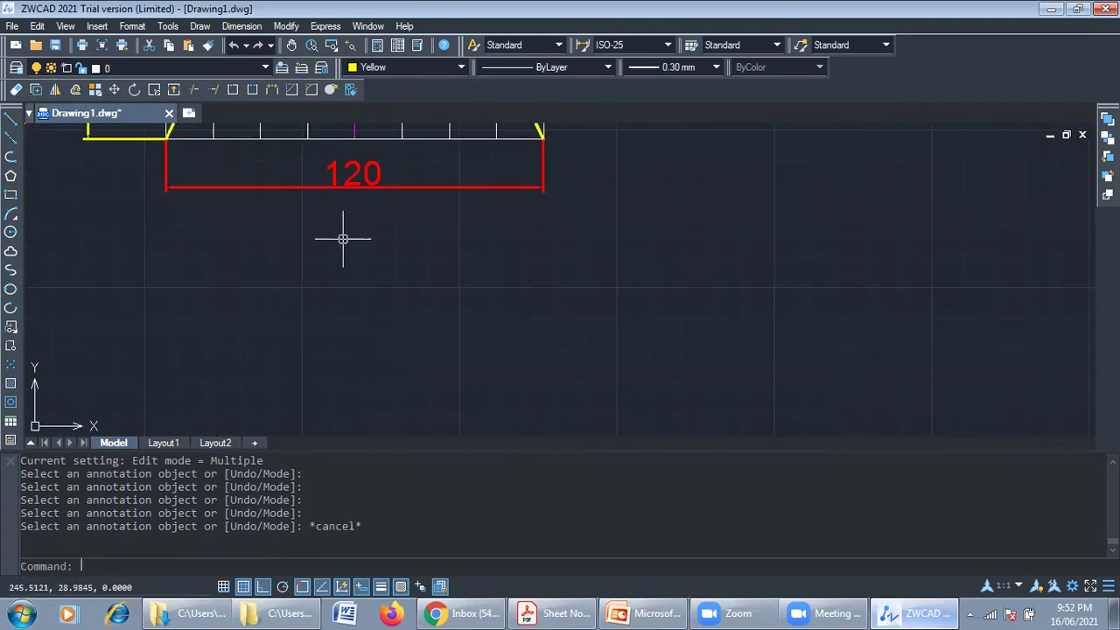
mouse_move(542, 306)
middle_mouse_down()
mouse_move(632, 443)
mouse_move(632, 473)
middle_mouse_up()
left_click(892, 612)
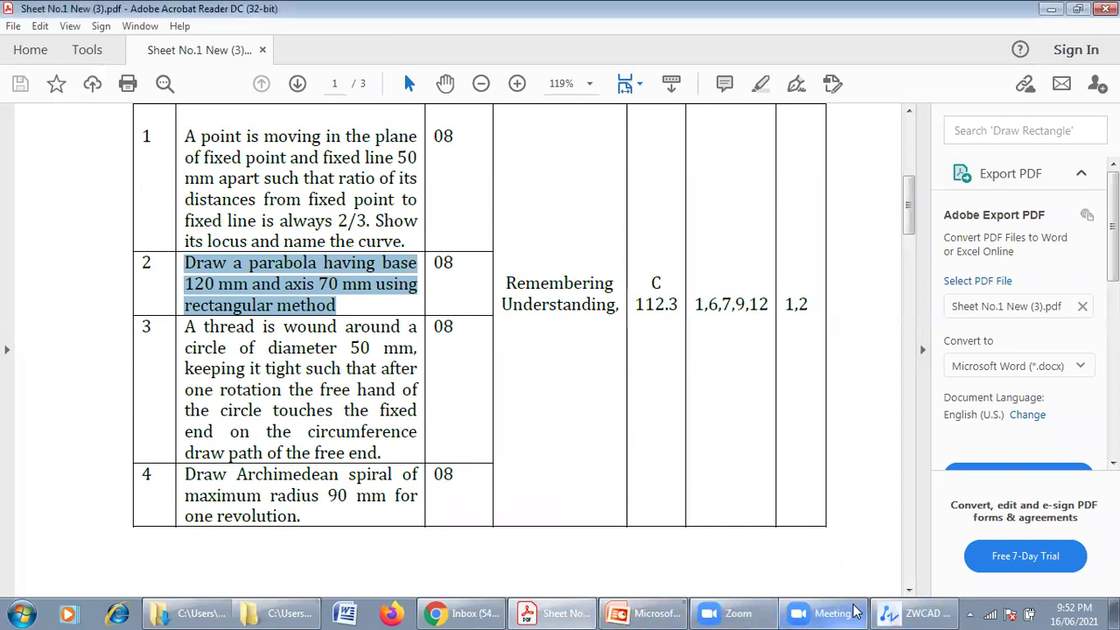
left_click(914, 613)
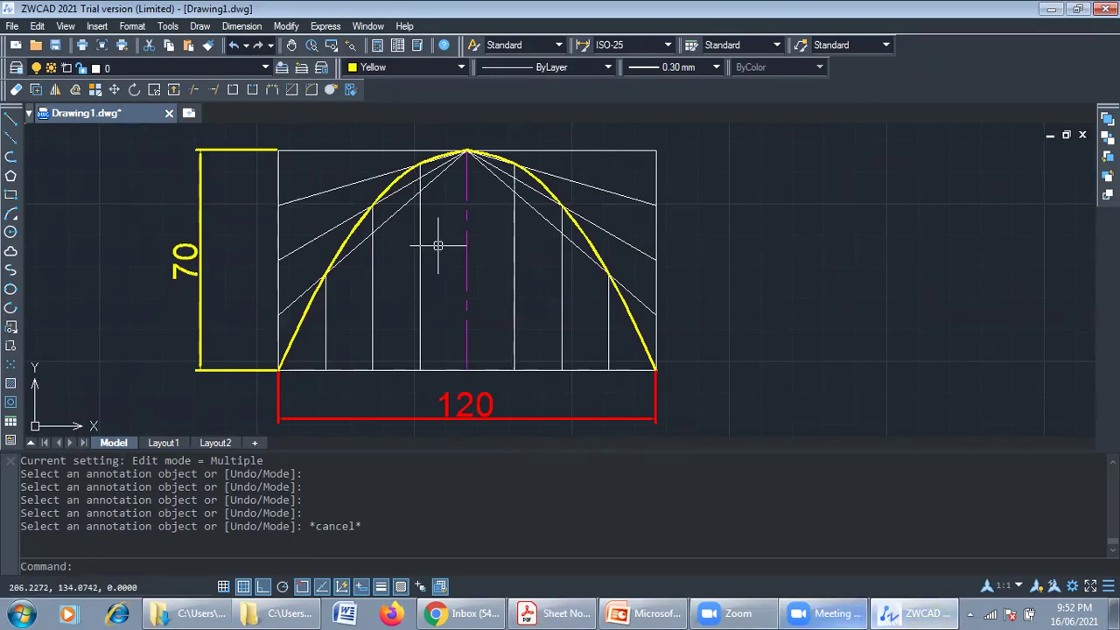